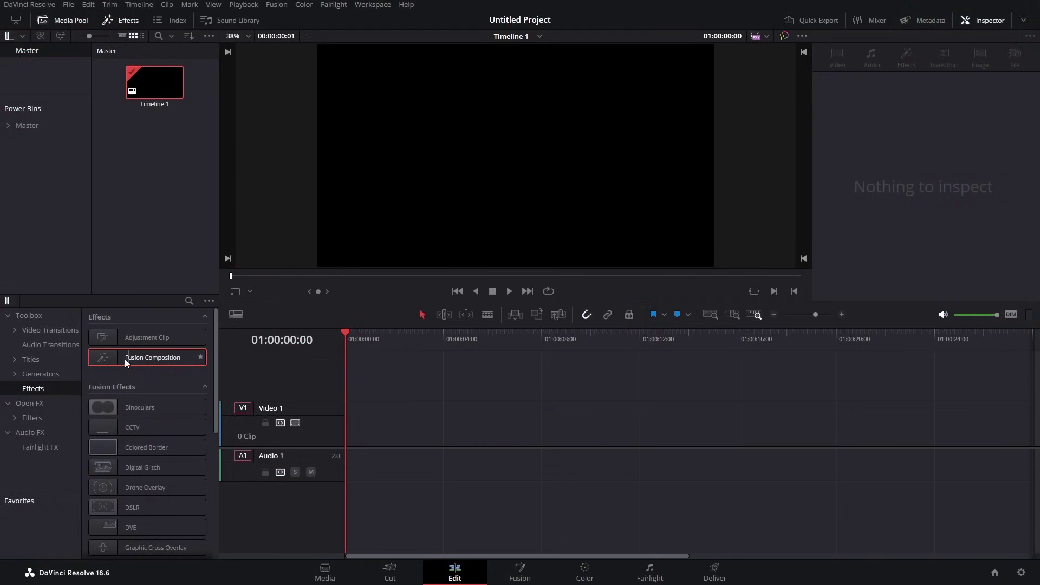
- Place a Fusion Composition on video track 1 at the timeline start and extend it to 8 seconds
left_click_drag(125, 359, 337, 418)
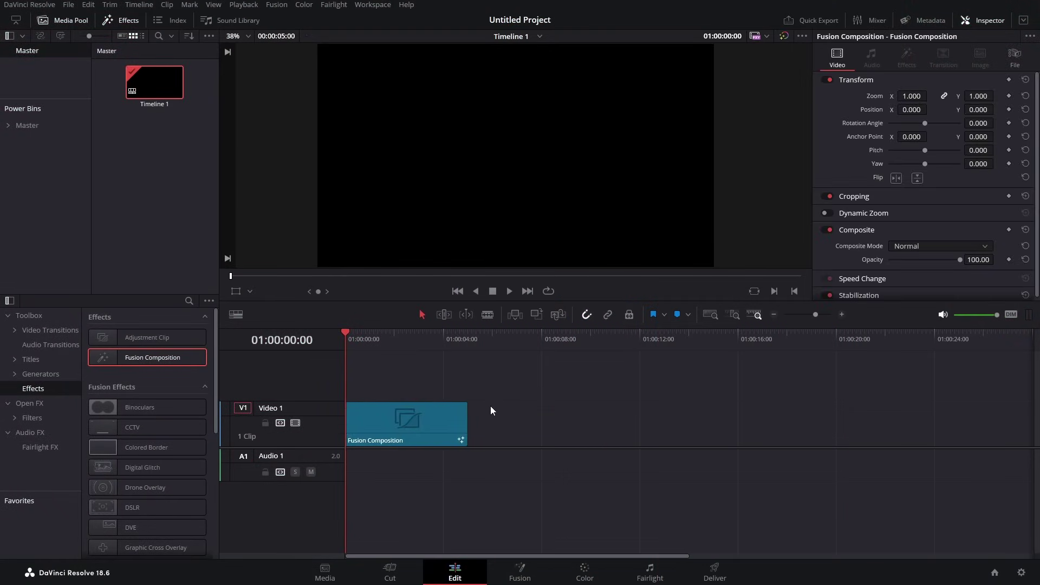
left_click(467, 428)
left_click_drag(467, 428, 542, 433)
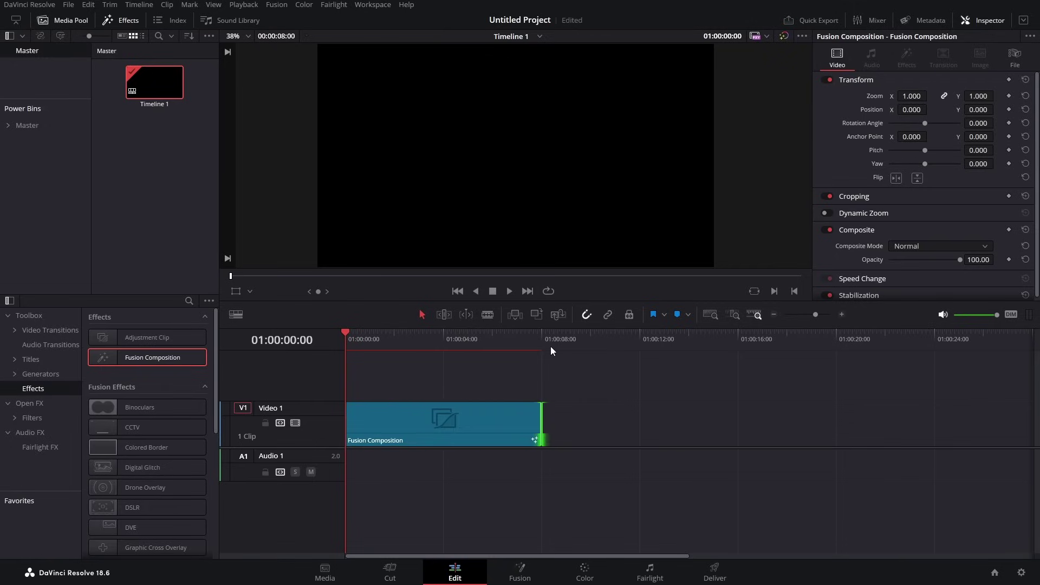
- Open the composition in Fusion and connect a new Background node to a repositioned MediaOut1 shown in a viewer
left_click(519, 576)
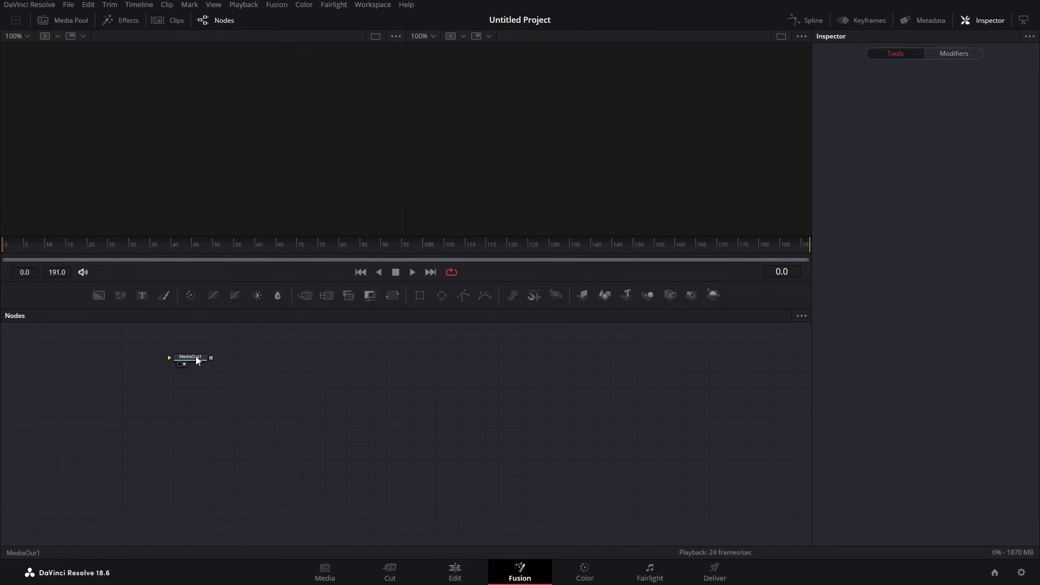
left_click_drag(195, 358, 607, 459)
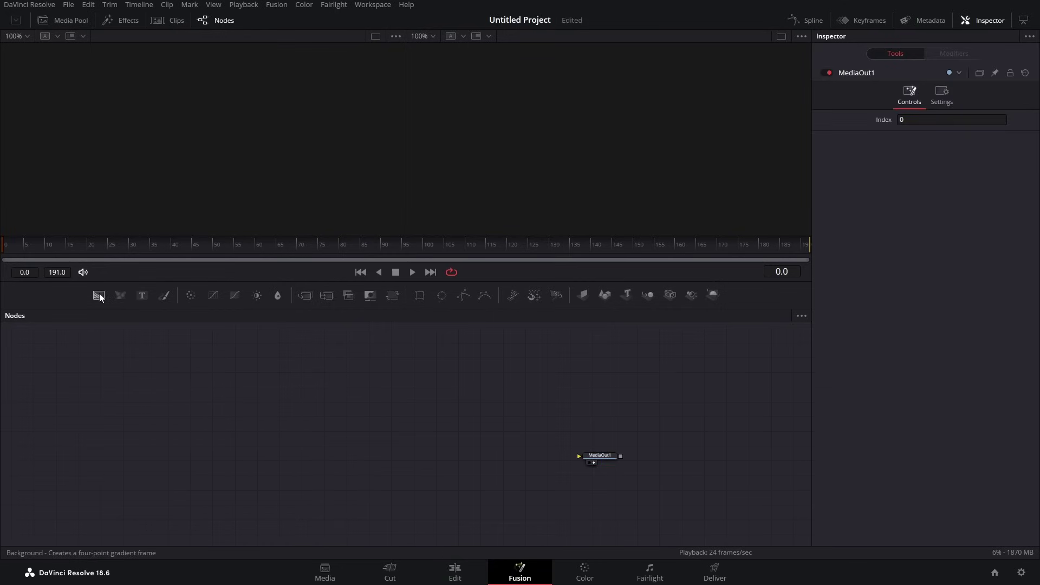
left_click_drag(100, 294, 601, 465)
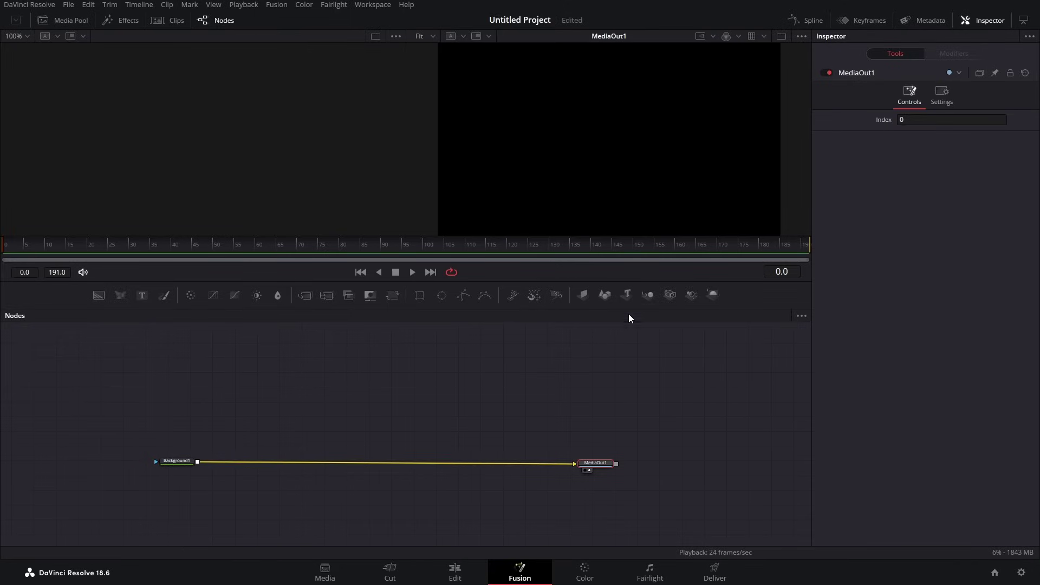
- Add Merge3D, Camera3D and Renderer3D nodes above the background connection
left_click_drag(647, 299, 357, 404)
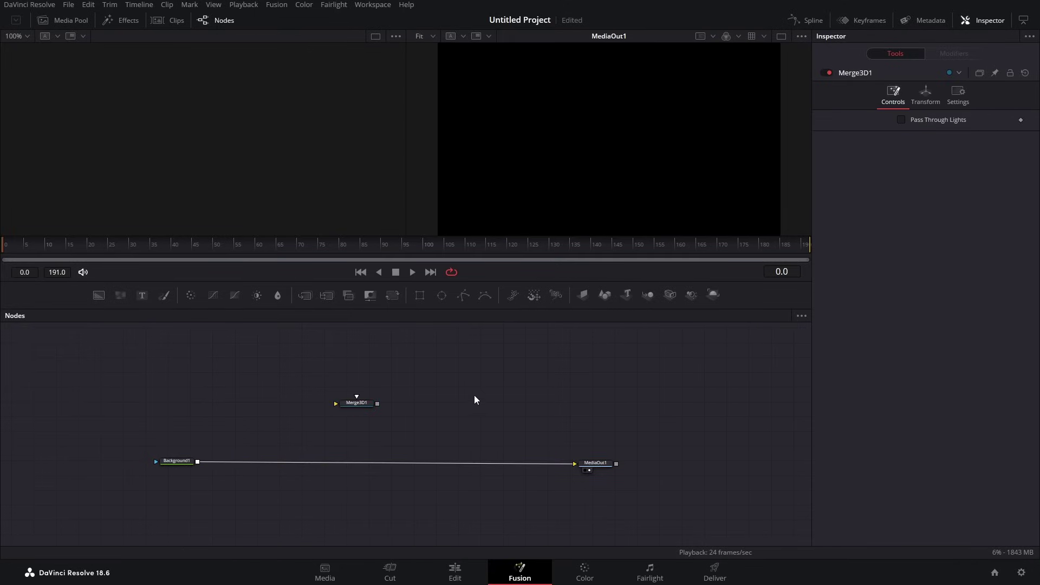
left_click_drag(671, 294, 451, 401)
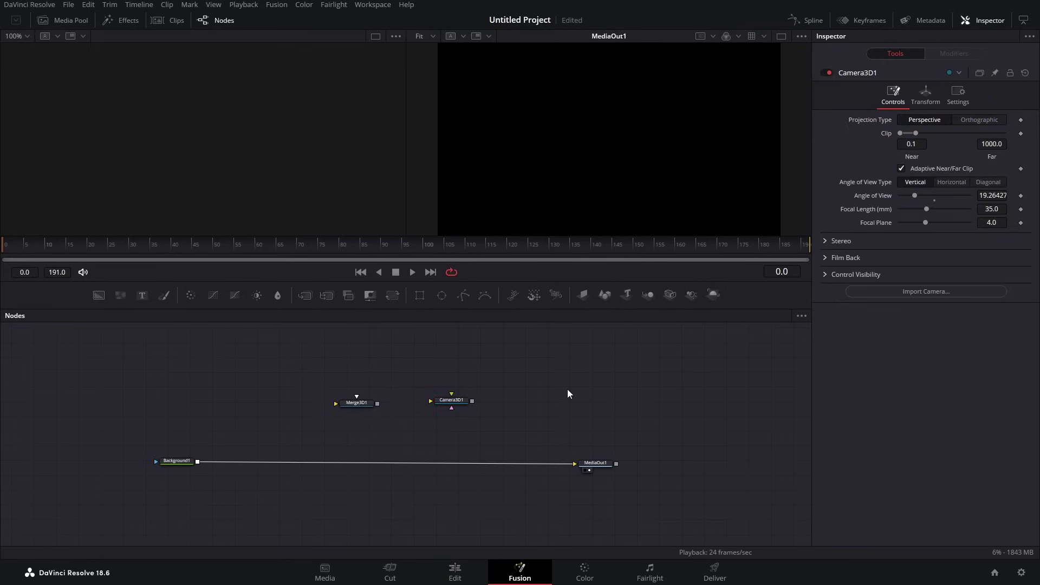
left_click_drag(714, 295, 395, 438)
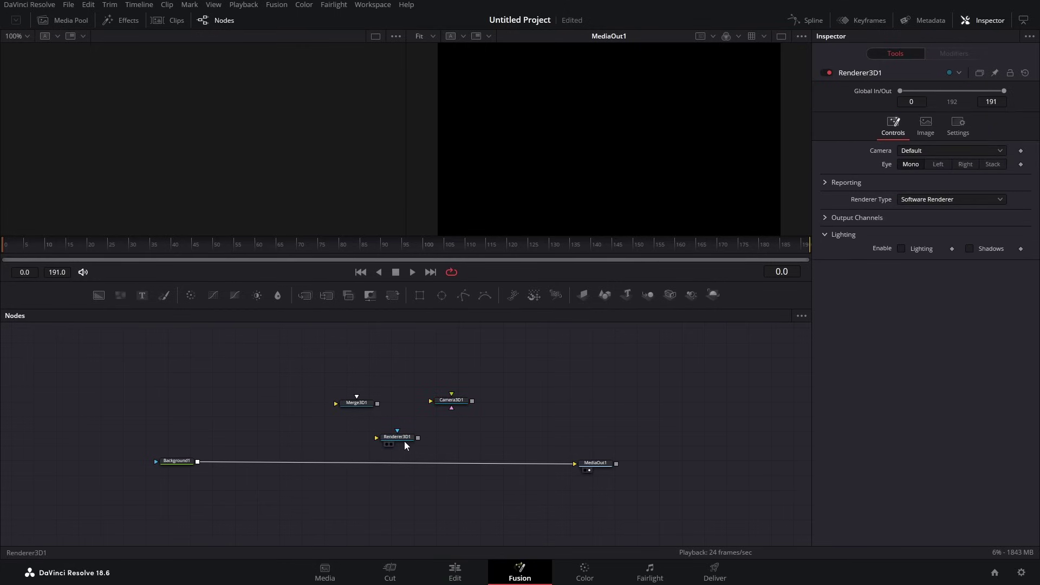
- Connect Camera3D1 to Merge3D1, Merge3D1 to Renderer3D1, and merge the renderer's output over Background1
left_click_drag(379, 403, 402, 394)
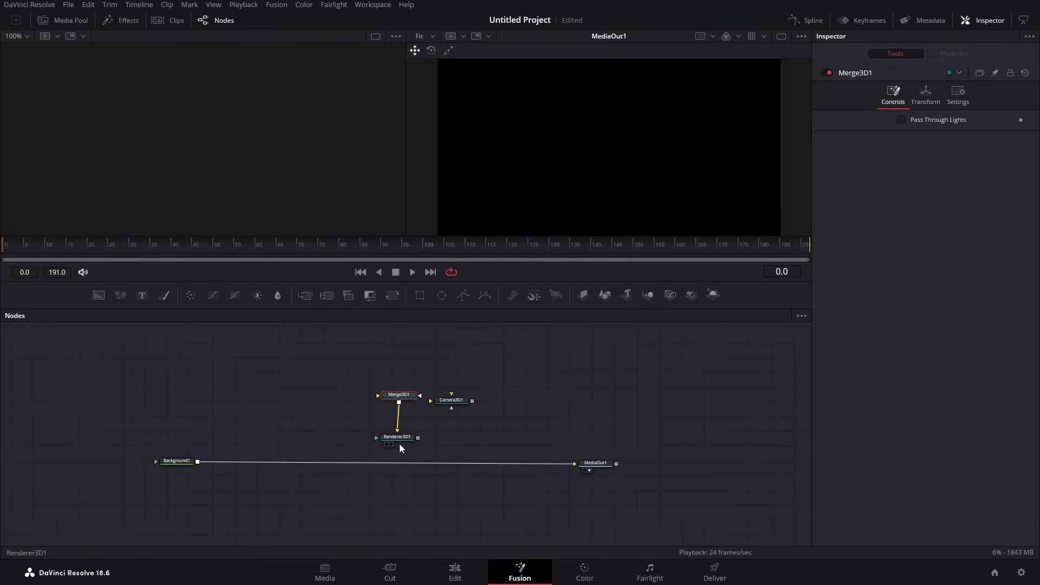
left_click(489, 397)
left_click_drag(499, 393, 420, 395)
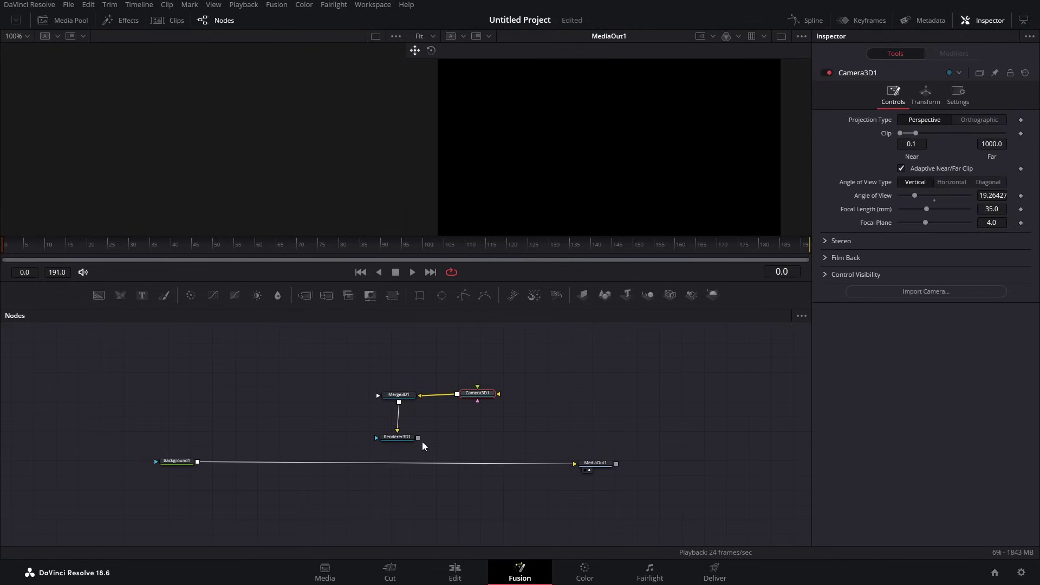
left_click_drag(418, 437, 199, 464)
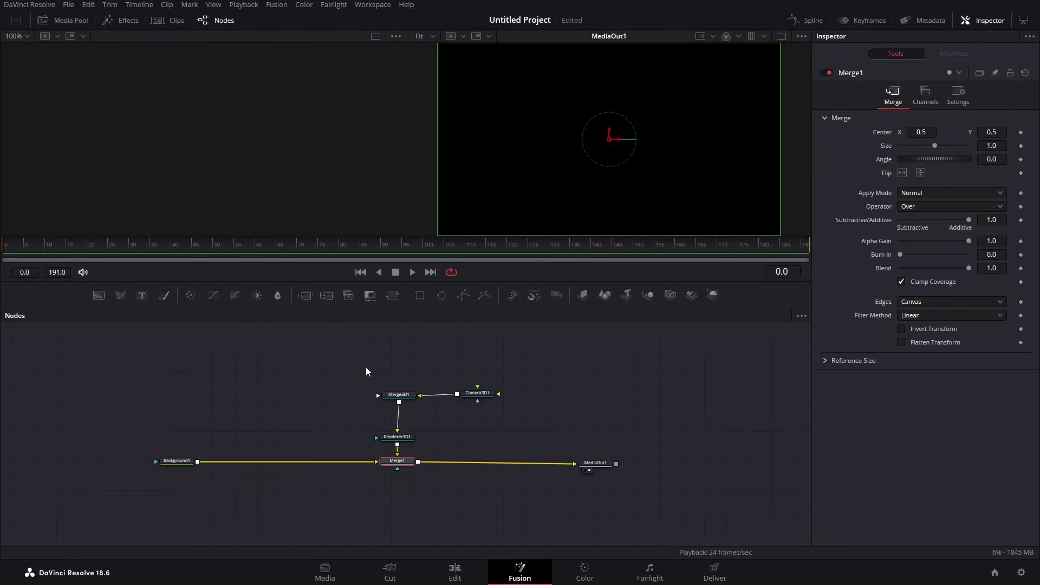
- Move the camera node farther from Merge3D1 and show the Merge3D1 scene in the empty viewer
left_click_drag(489, 395, 506, 394)
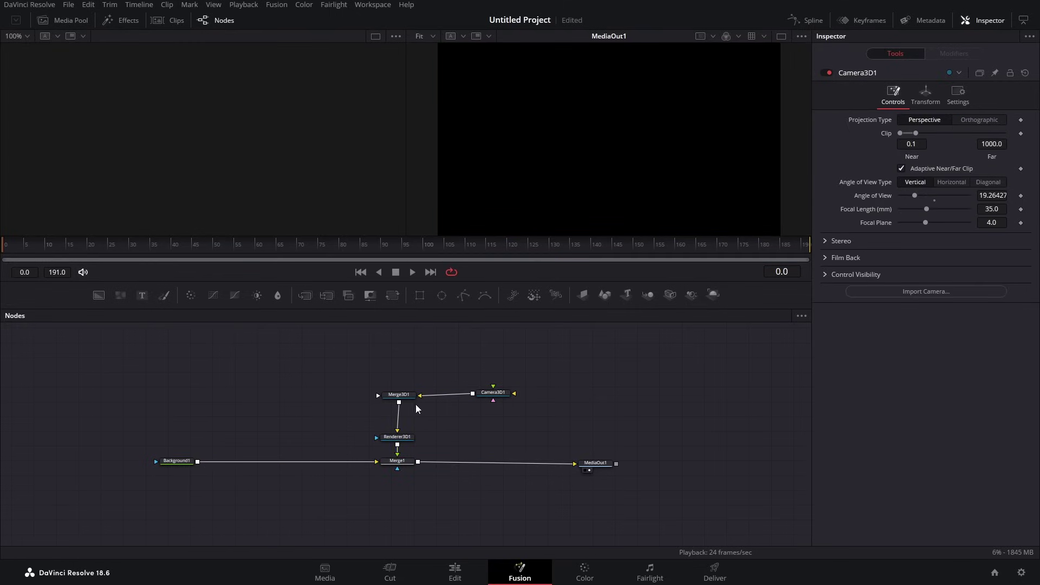
left_click(390, 402)
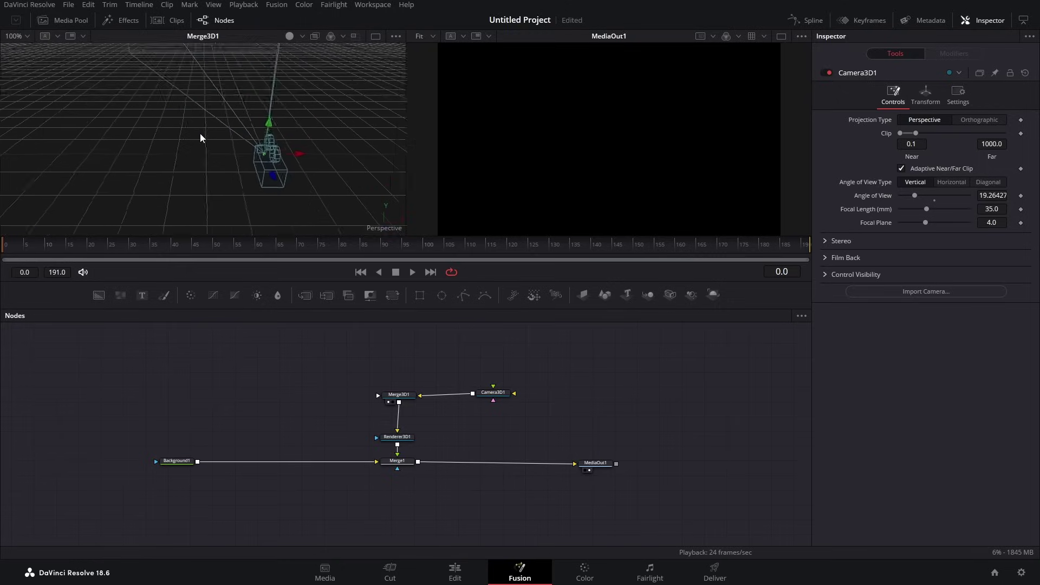
mouse_move(216, 204)
left_mouse_down()
mouse_move(226, 148)
mouse_move(186, 153)
mouse_move(187, 167)
mouse_move(214, 155)
mouse_move(233, 171)
mouse_move(204, 206)
mouse_move(221, 187)
left_mouse_up()
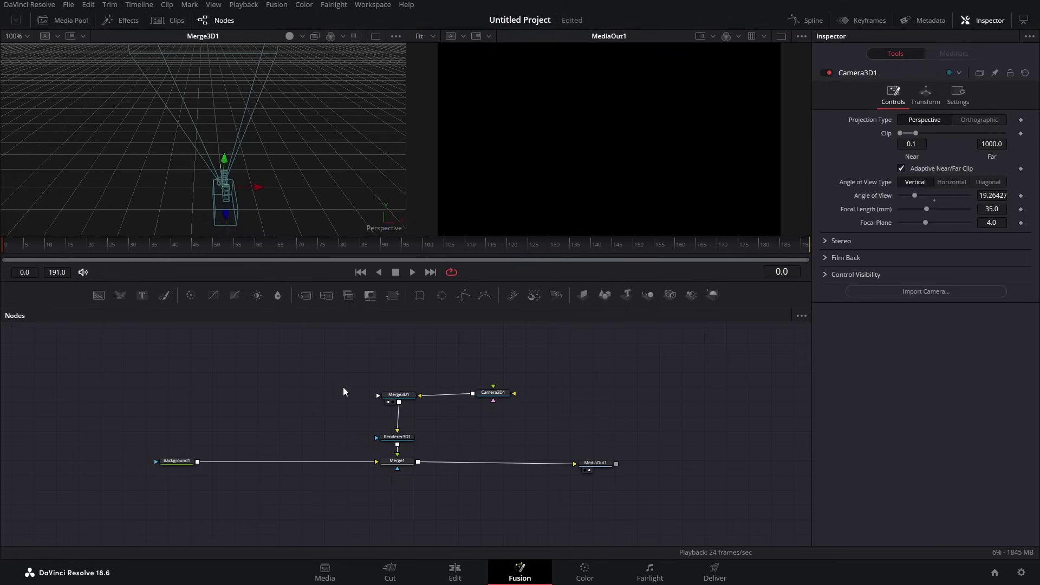
- Add a Text node, feed it into a new ImagePlane3D node, and connect that plane to Merge3D1
left_click_drag(142, 296, 208, 366)
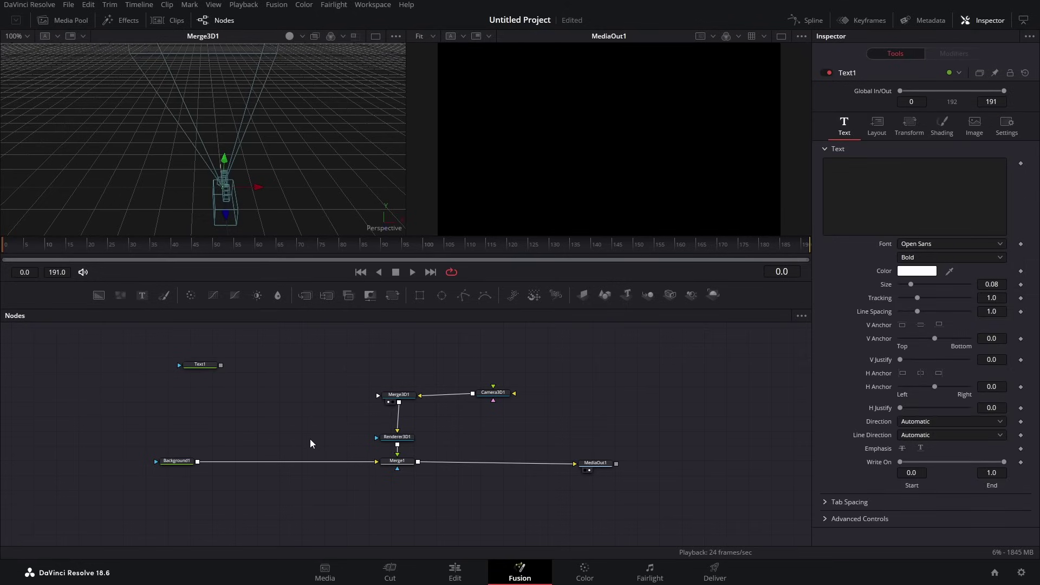
left_click_drag(581, 295, 274, 367)
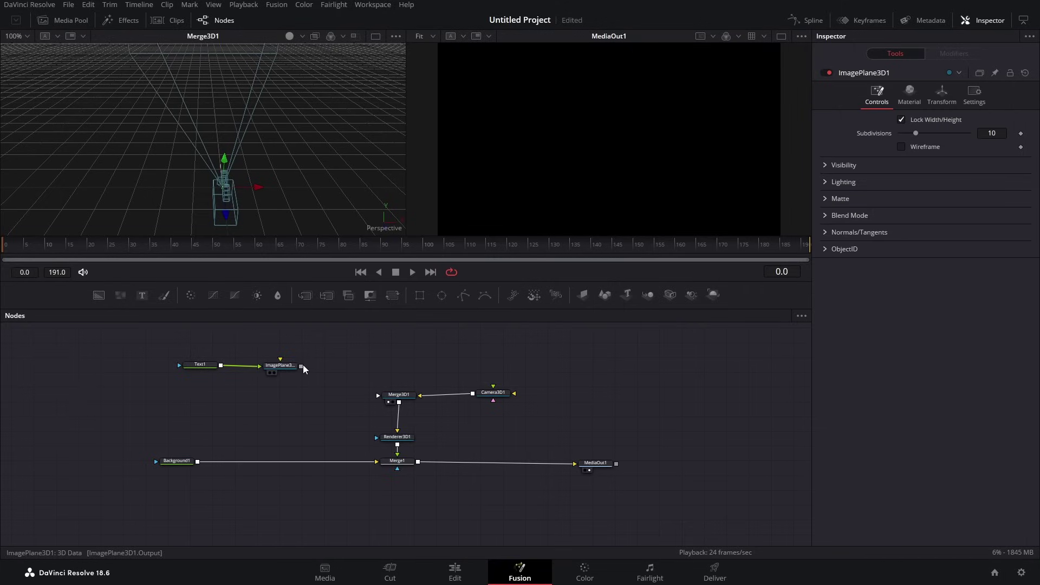
left_click_drag(301, 366, 397, 399)
- Enter "HOW" in Text1 and set its font to Montserrat Black Italic
left_click(200, 365)
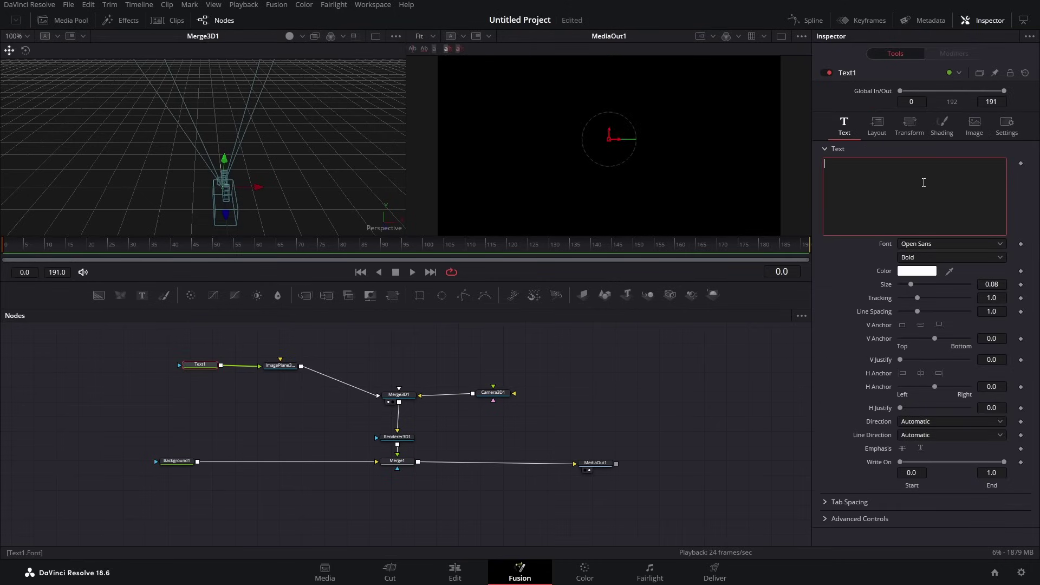
type("HOW")
left_click(951, 244)
left_click(933, 379)
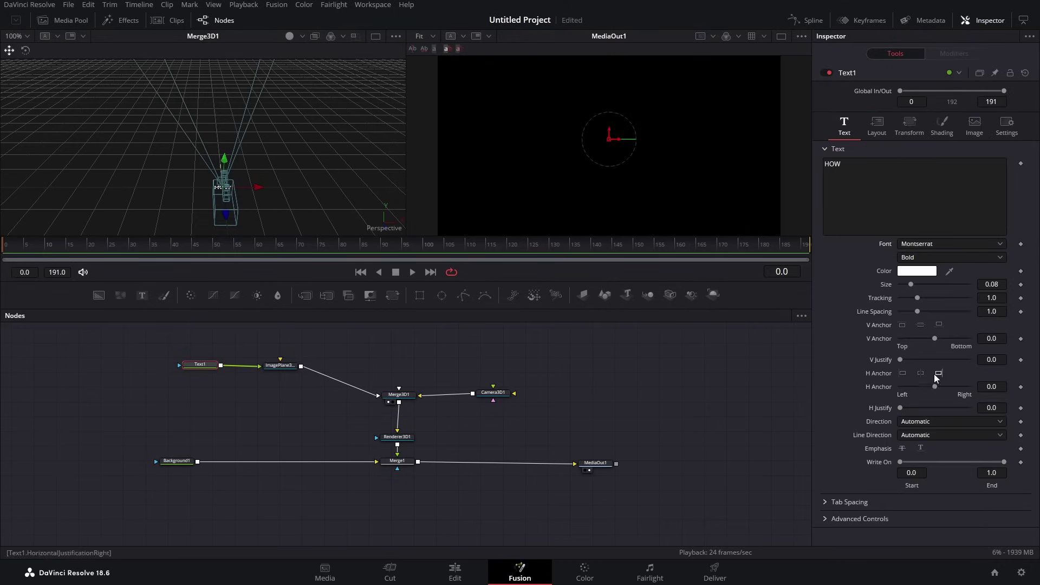
left_click(937, 258)
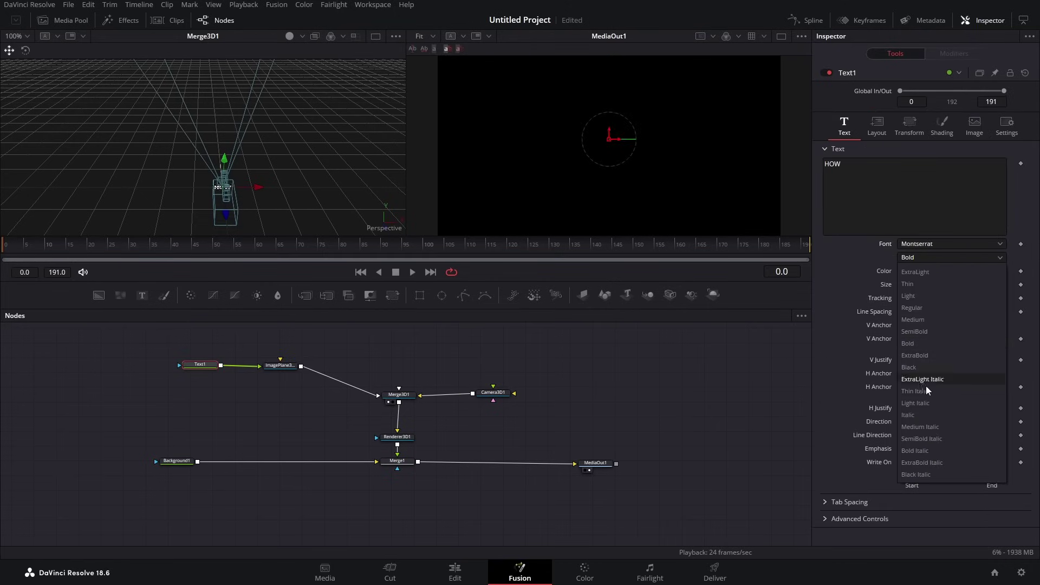
left_click(915, 473)
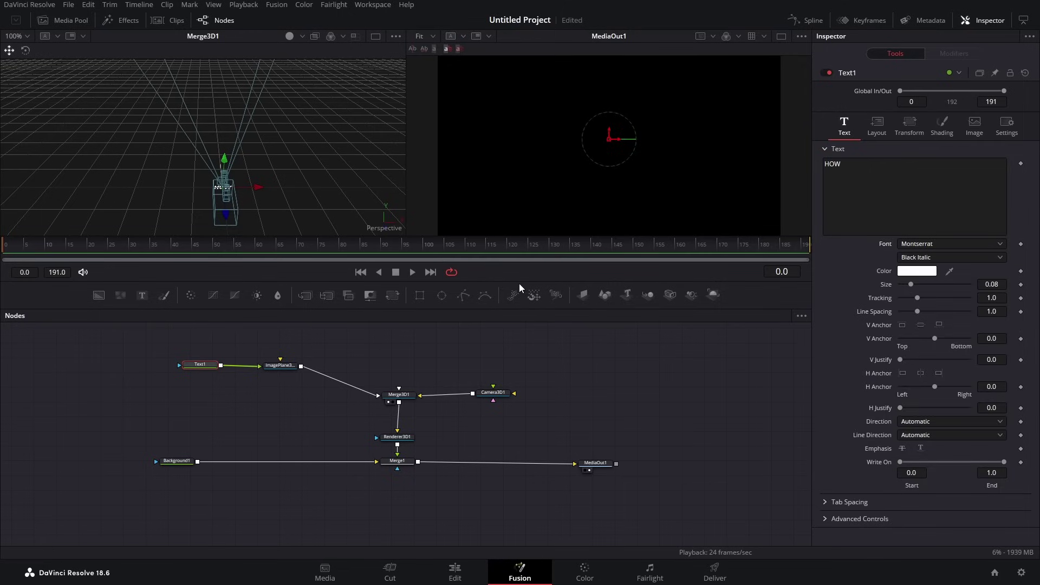
- Set Camera3D1's focal length to 28 mm and its Z translation to 0.53
left_click(500, 395)
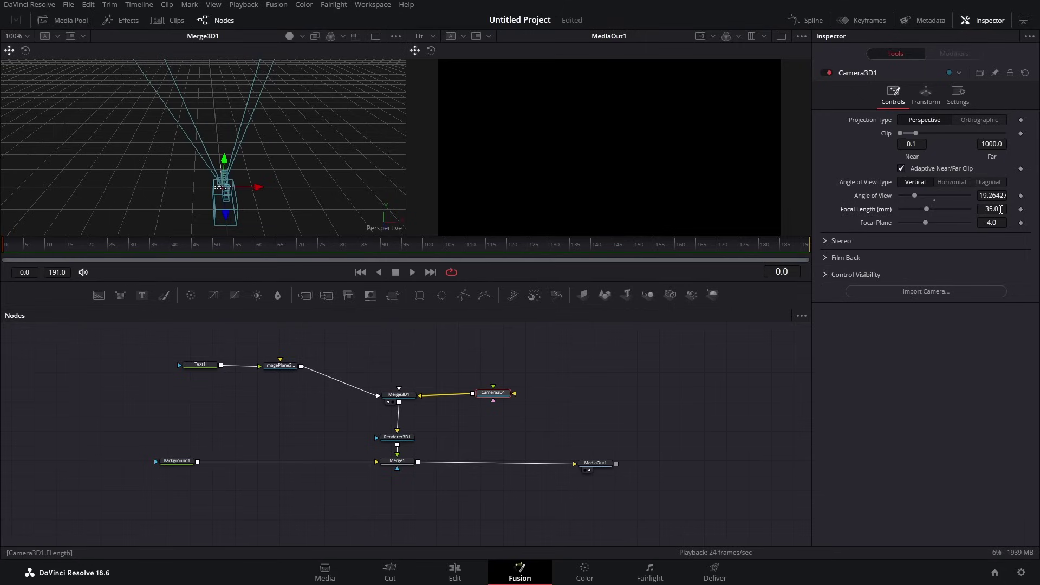
left_click(1000, 210)
type("28")
key("Return")
left_click(926, 95)
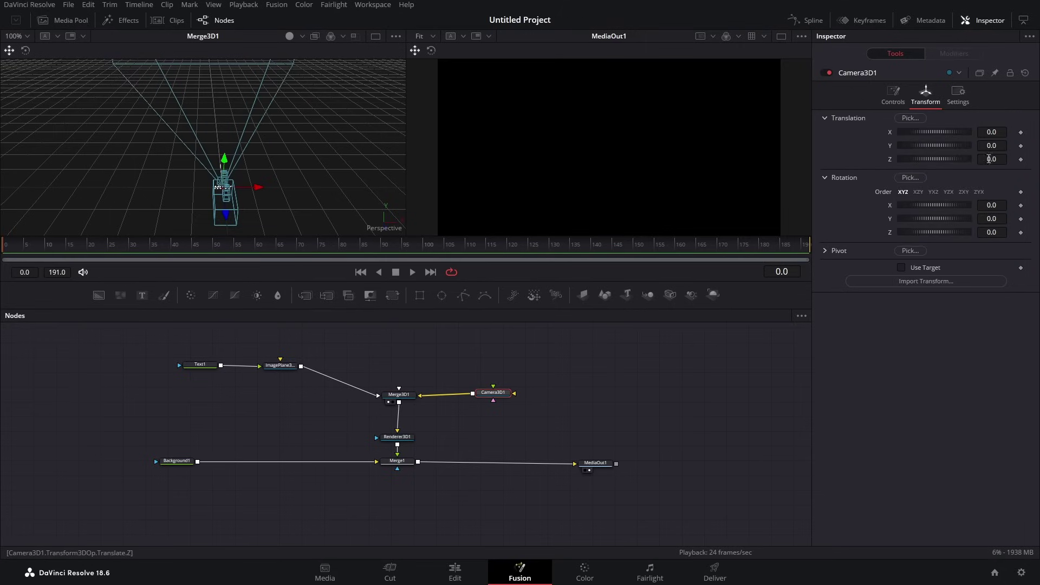
left_click_drag(995, 159, 1023, 159)
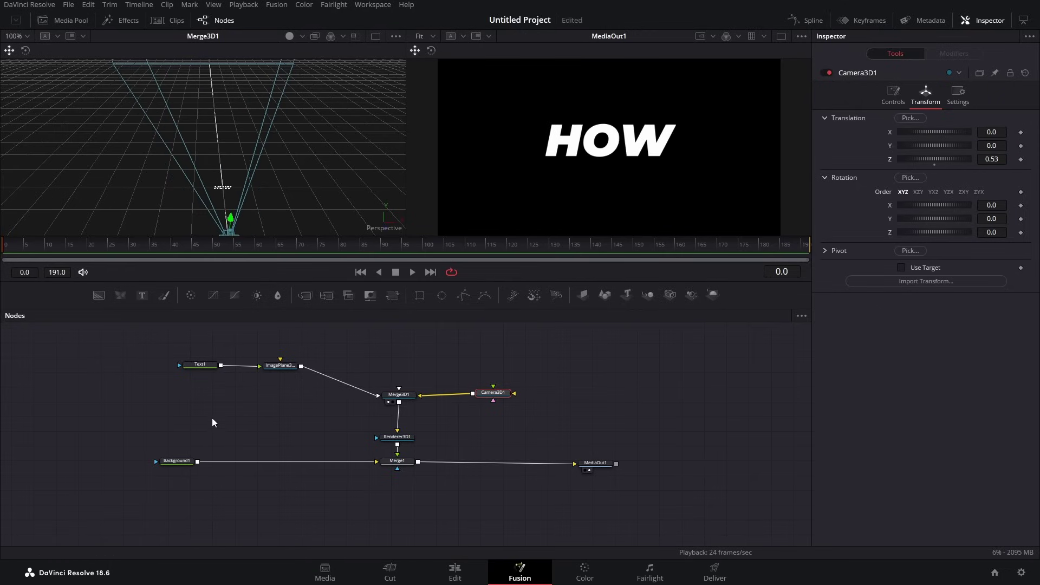
- Change Background1's color to dark gray #414141
left_click(177, 462)
left_click(930, 184)
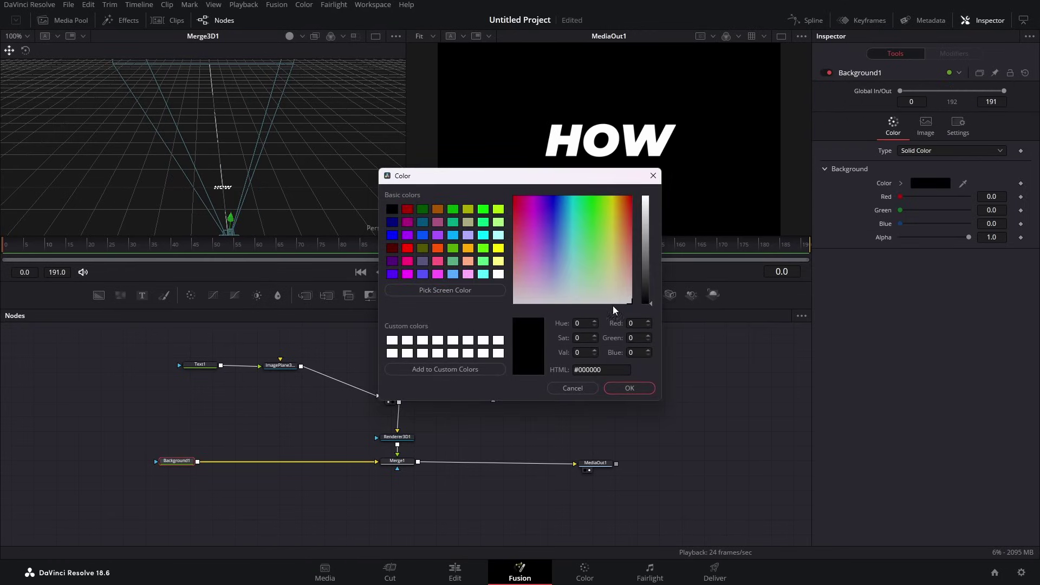
left_click(648, 279)
left_click_drag(649, 279, 649, 281)
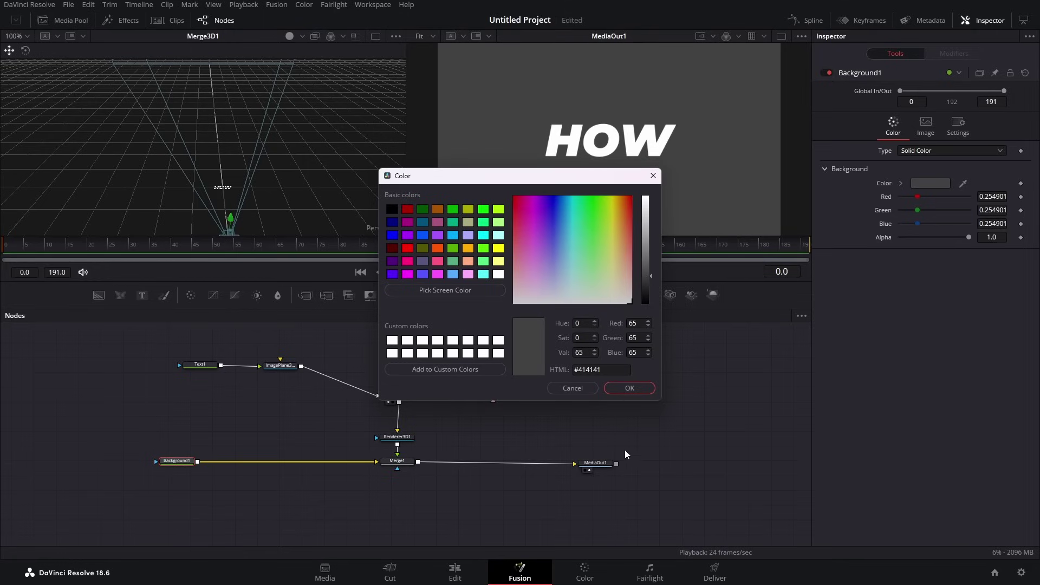
left_click(629, 388)
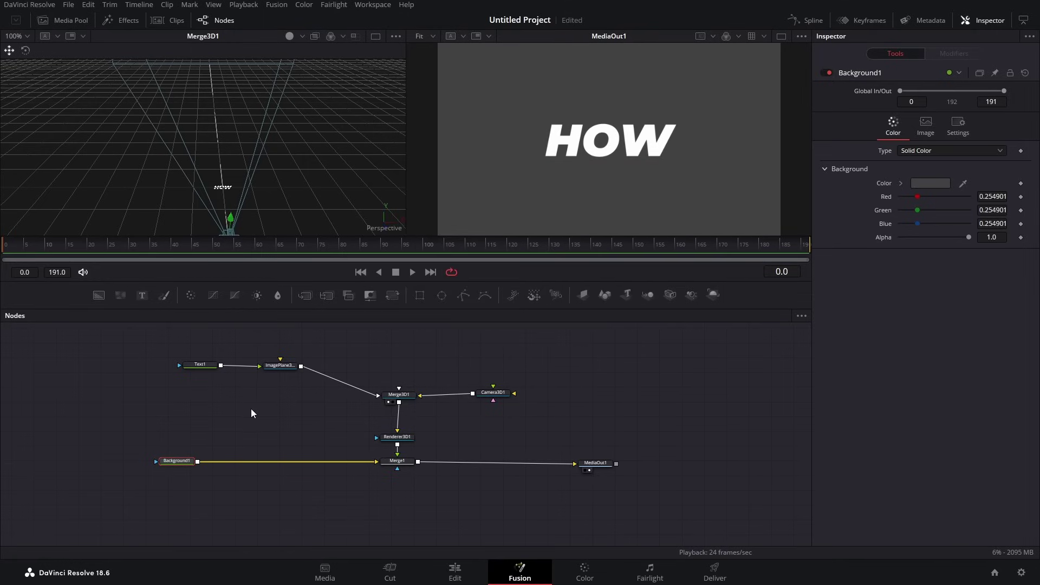
- Enable Text1's second shading element as a black outline with thickness 0.0299, and enable its third shading element as a shadow
left_click(200, 364)
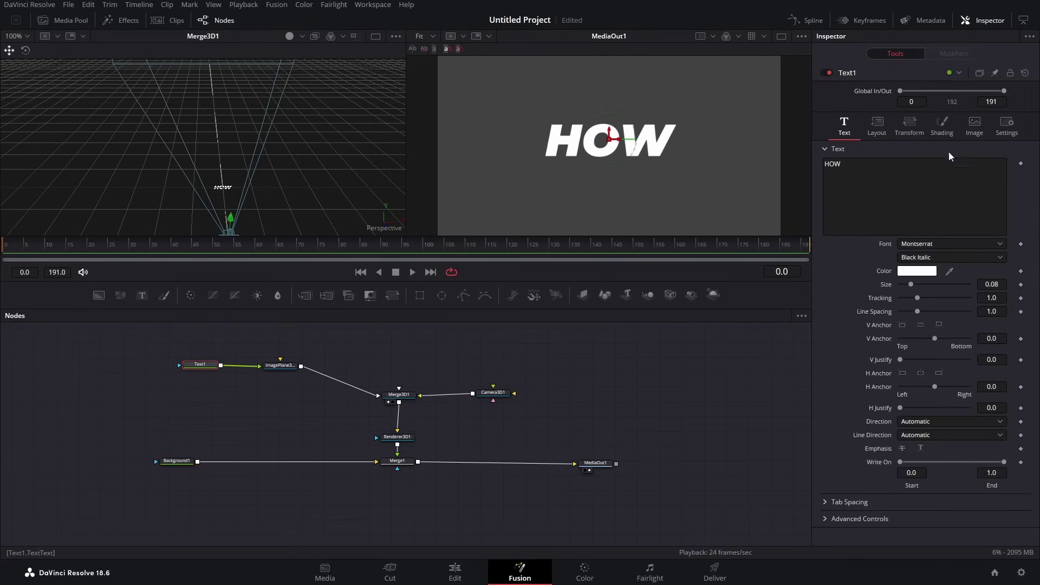
left_click(943, 126)
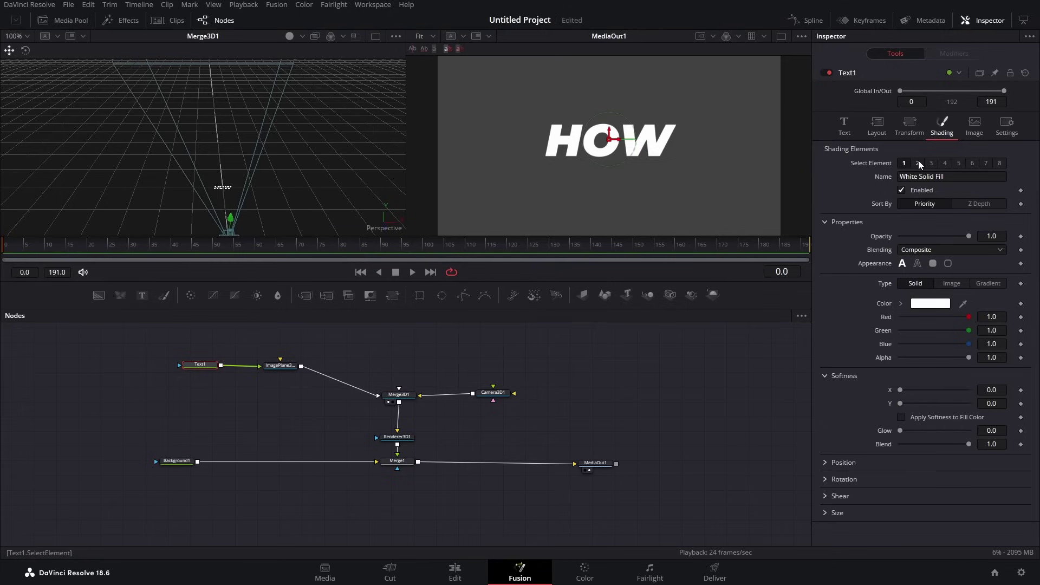
left_click(918, 163)
left_click(901, 191)
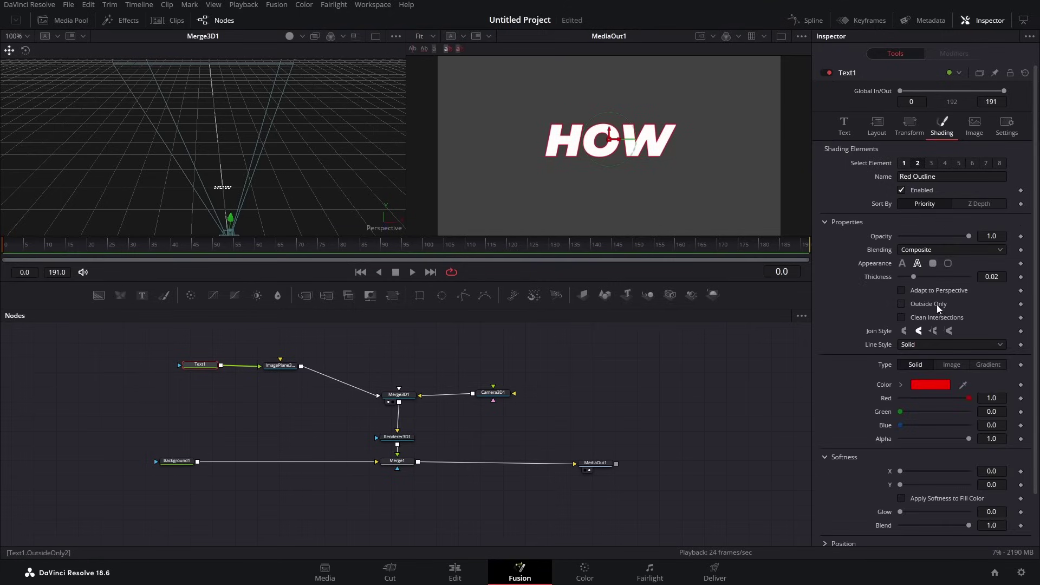
left_click_drag(915, 277, 920, 278)
left_click(935, 385)
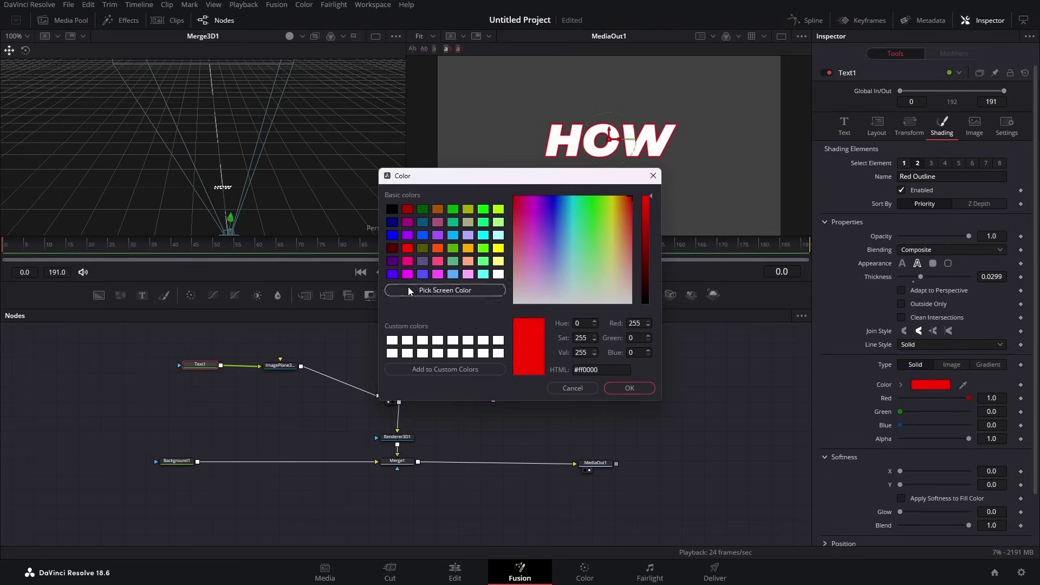
left_click(393, 209)
left_click(630, 389)
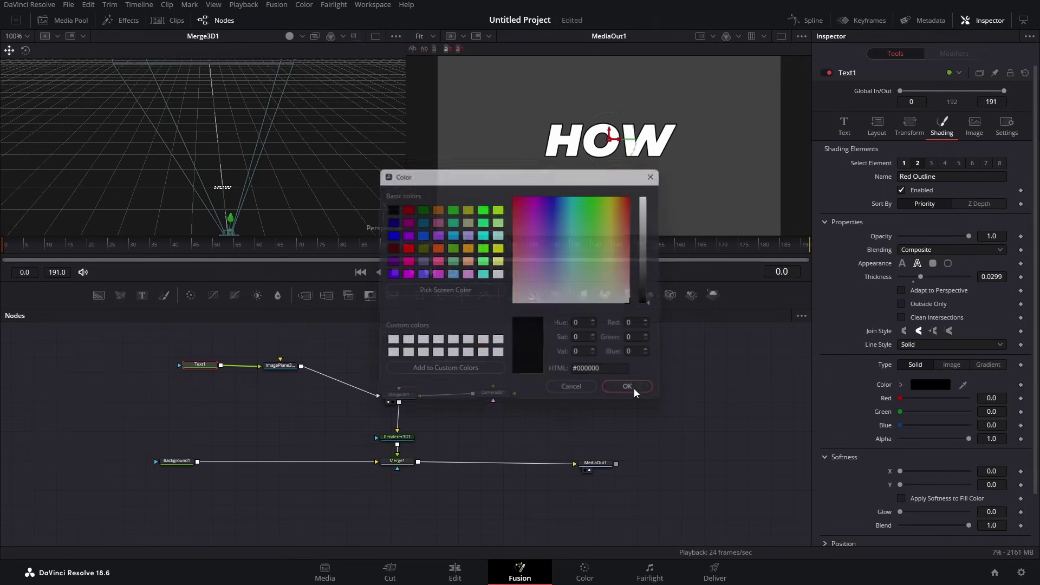
left_click(932, 164)
left_click(902, 190)
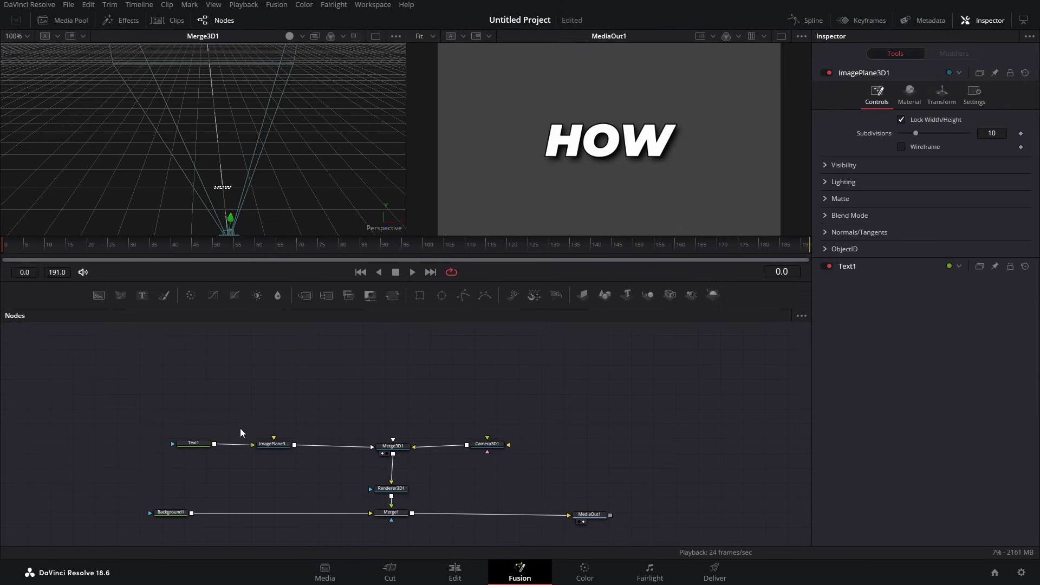
- Duplicate the Text1 and ImagePlane3D1 nodes together, placing the copies above the originals
left_click_drag(178, 422, 274, 462)
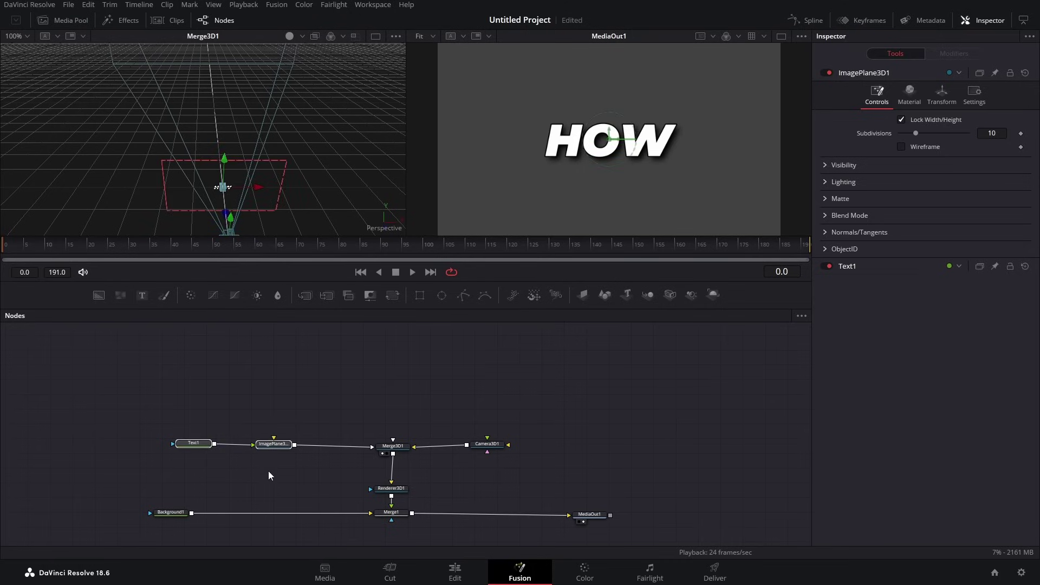
left_click(216, 404)
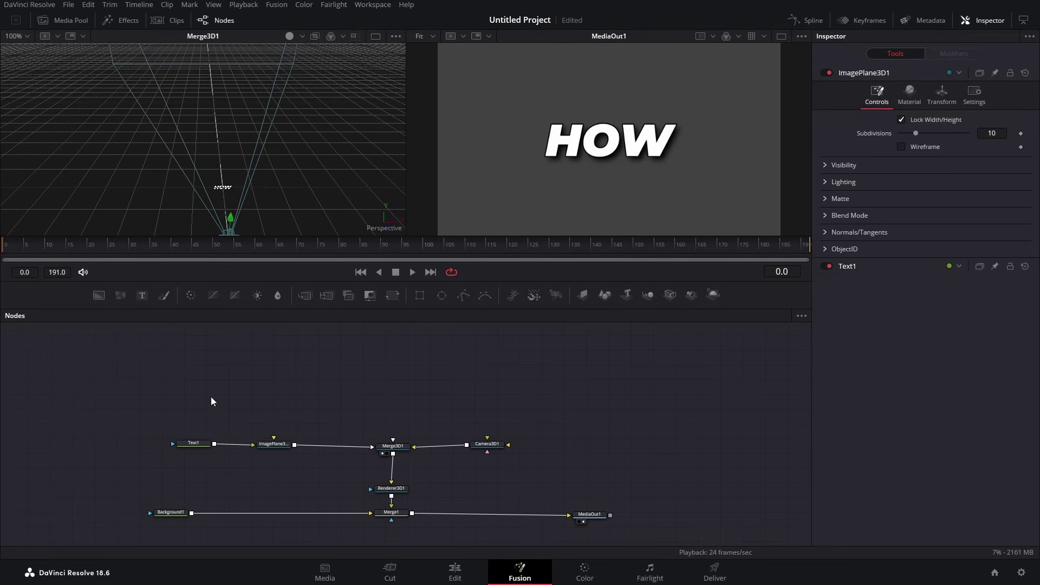
key("ctrl+v")
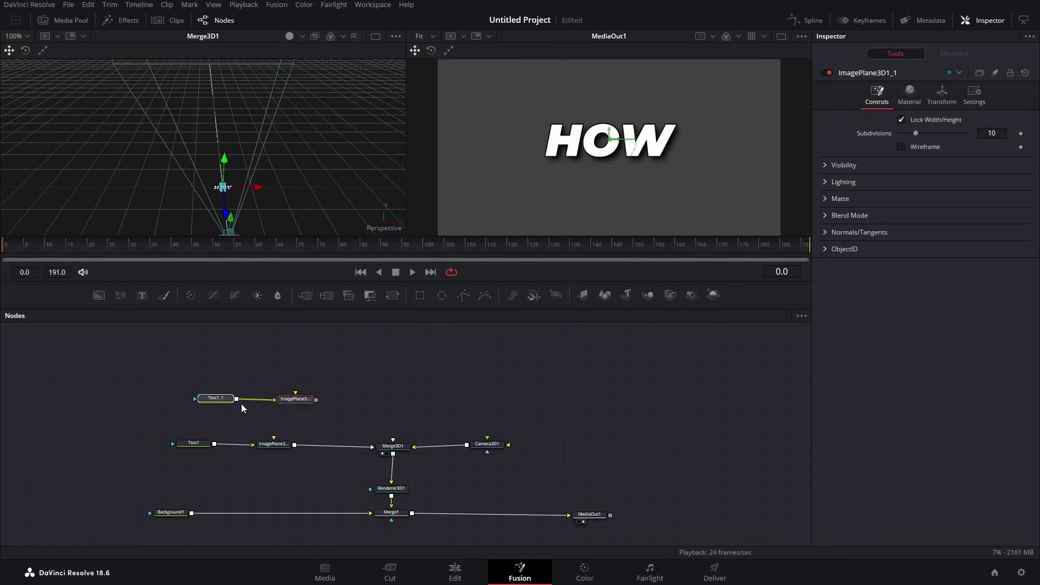
- Line up the first copied node pair above Text1 and paste two more Text1 and ImagePlane3D1 pairs, up to Text1_3
left_click_drag(293, 400, 276, 415)
key("ctrl+v")
left_click_drag(355, 430, 279, 387)
left_click_drag(281, 347, 284, 405)
key("ctrl+v")
key("ctrl+v")
key("ctrl+v")
key("ctrl+v")
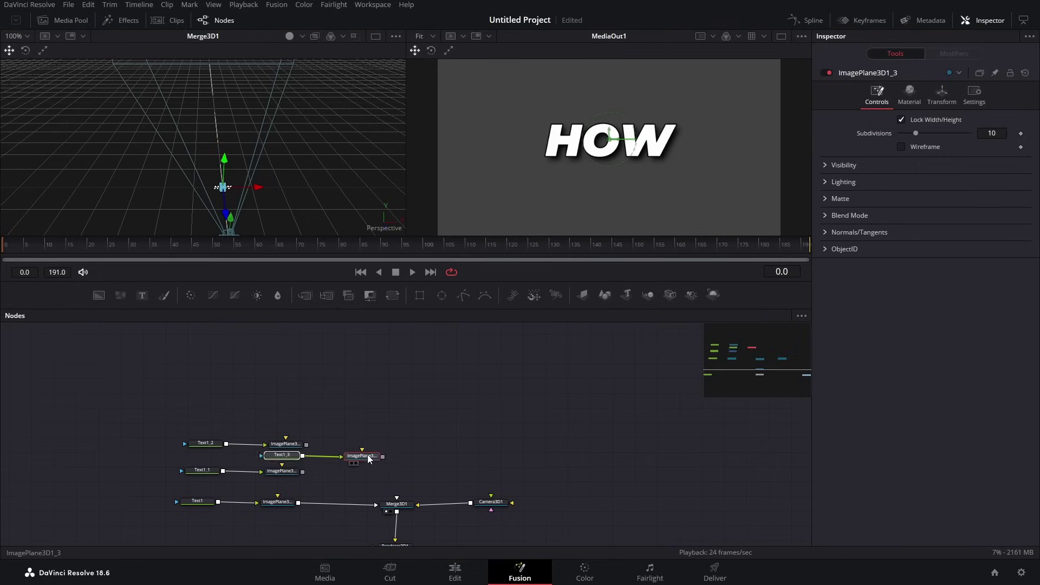
- Paste five more text and image plane pairs, through Text1_8 and ImagePlane3D1_8, stacking them upward in the same column
scroll(290, 406, "up", 2)
key("ctrl+v")
left_click_drag(392, 374, 295, 380)
left_click_drag(295, 380, 298, 409)
key("ctrl+v")
left_click_drag(401, 374, 304, 381)
left_click_drag(370, 463, 365, 396)
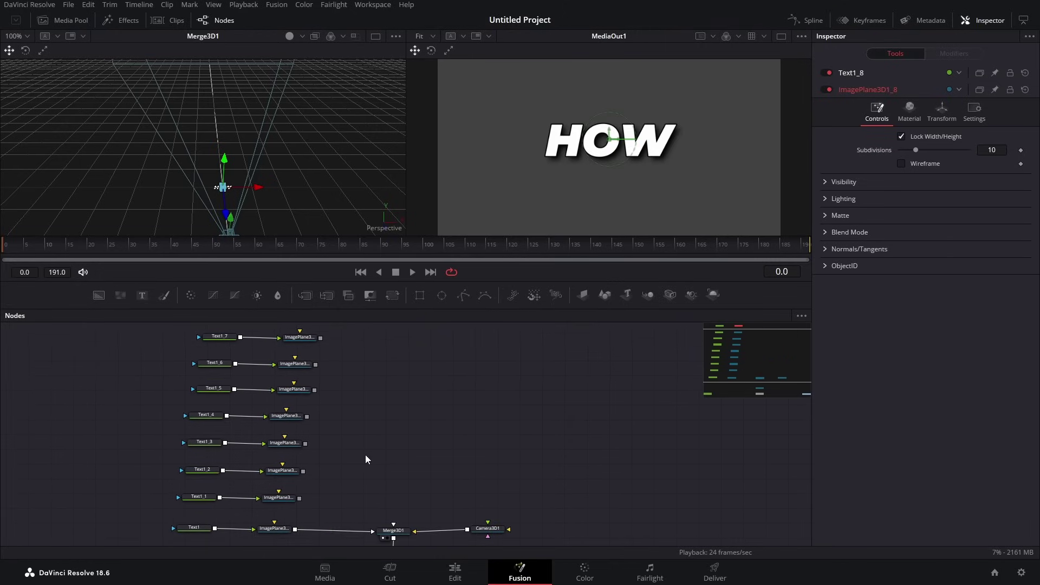
- Change the text of Text1_1 to TO, Text1_2 to MAKE and Text1_3 to SMOOTH
left_click(199, 497)
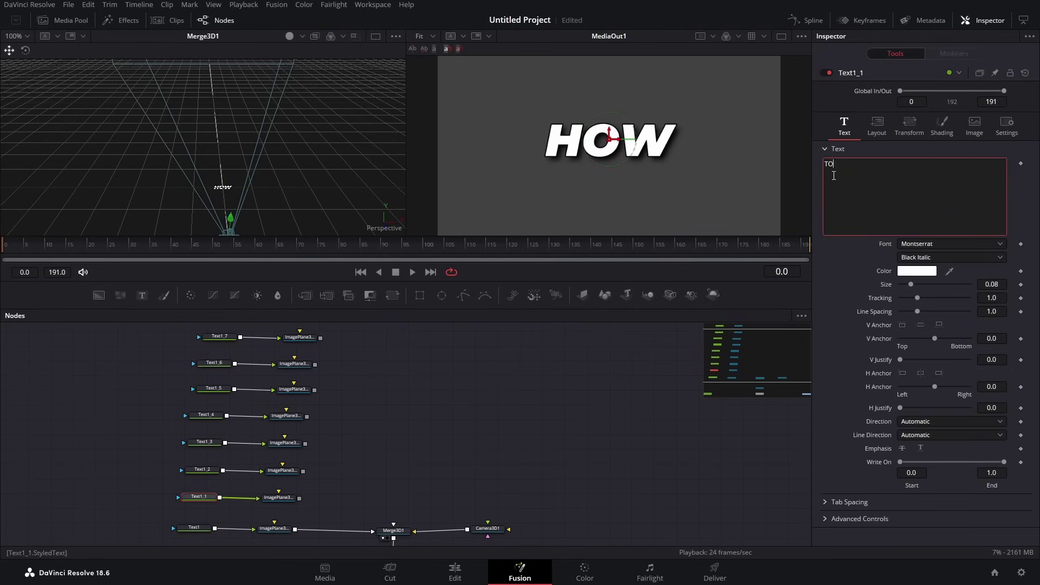
left_click(202, 470)
left_click(204, 442)
type("SMOOTH")
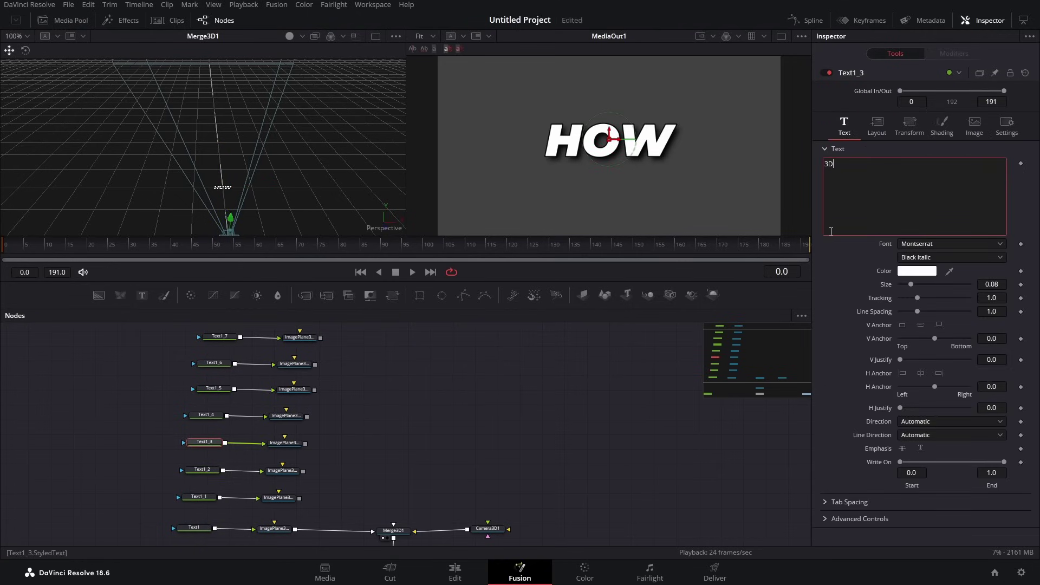
- Change the text of Text1_4 to 3D and of Text1_5 to CAMERA
left_click(206, 415)
type("A")
left_click_drag(850, 167, 828, 166)
left_click(213, 389)
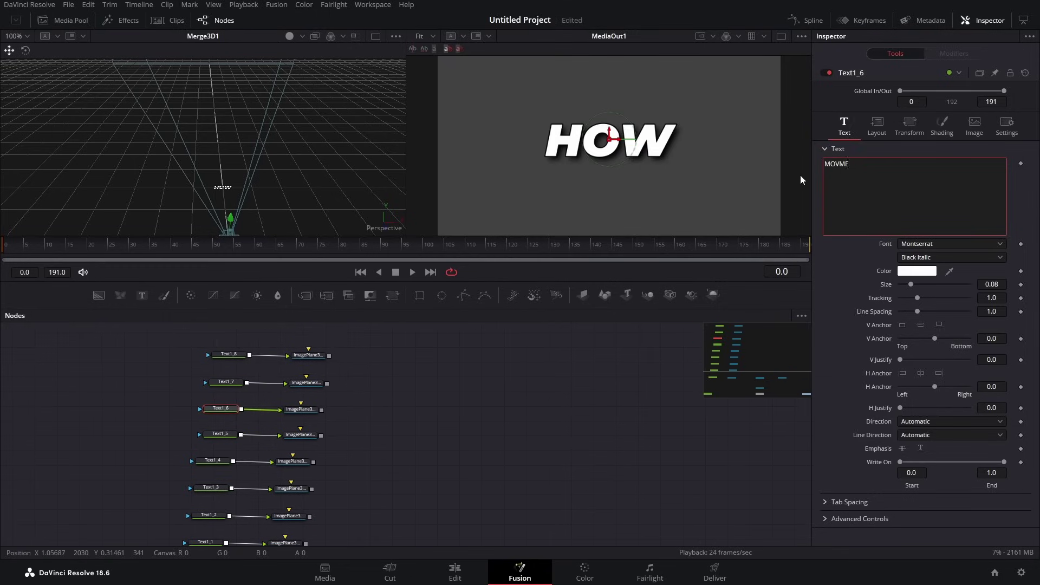
- Change the text of Text1_6 to MOVEMENTS and of Text1_8 to DAVINCI
key("BackSpace")
type("SOMEWHERE")
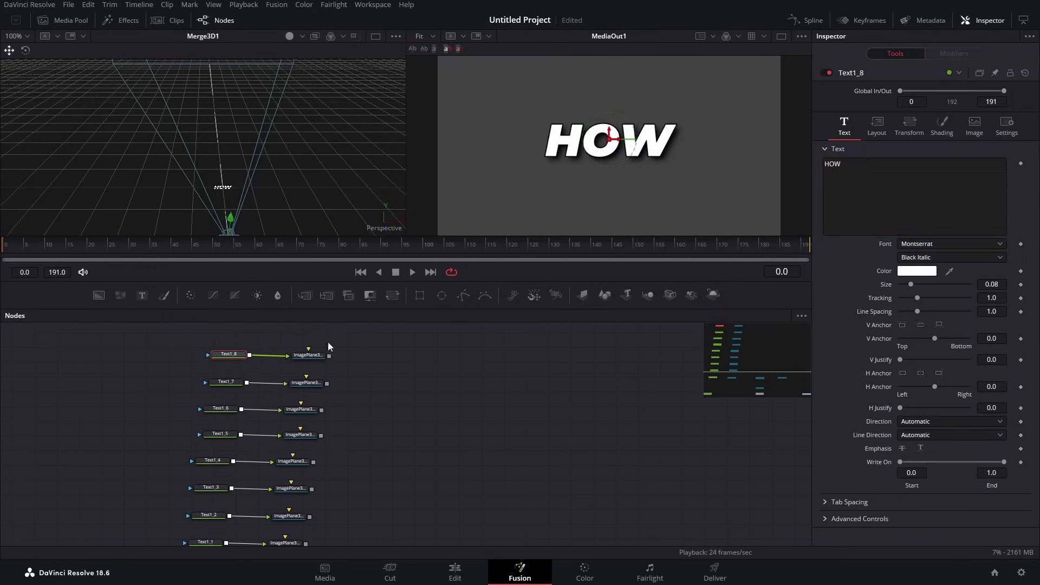
left_click(820, 167)
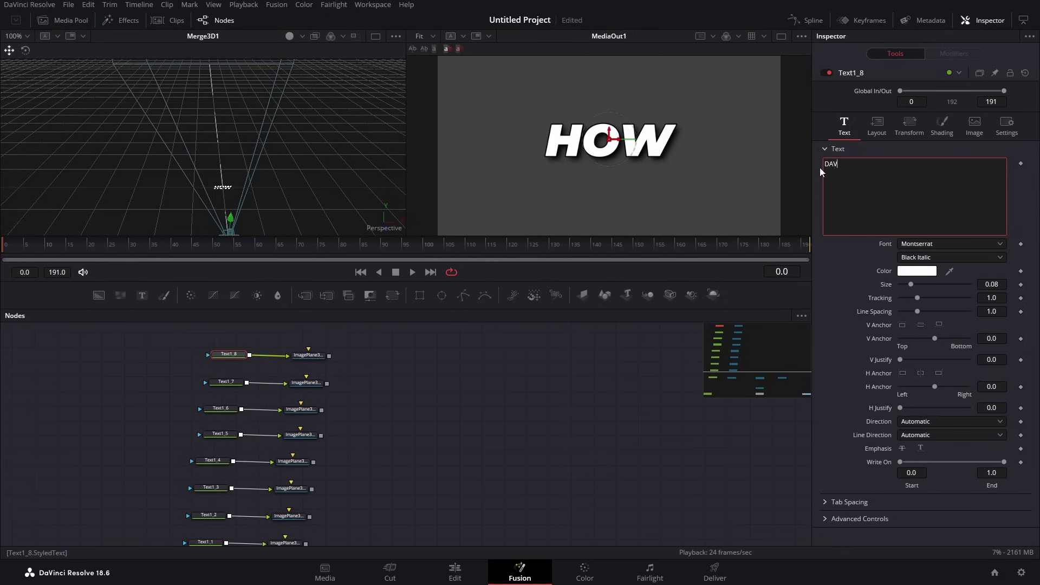
type("DAVINCI")
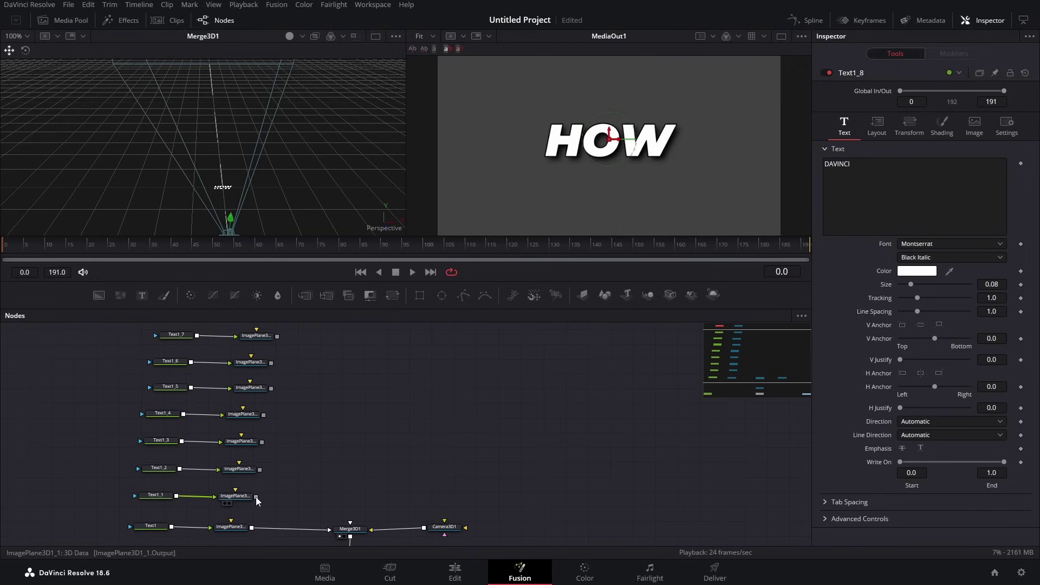
- Connect the outputs of ImagePlane3D1_1 through ImagePlane3D1_8 to Merge3D1
left_click_drag(255, 497, 349, 530)
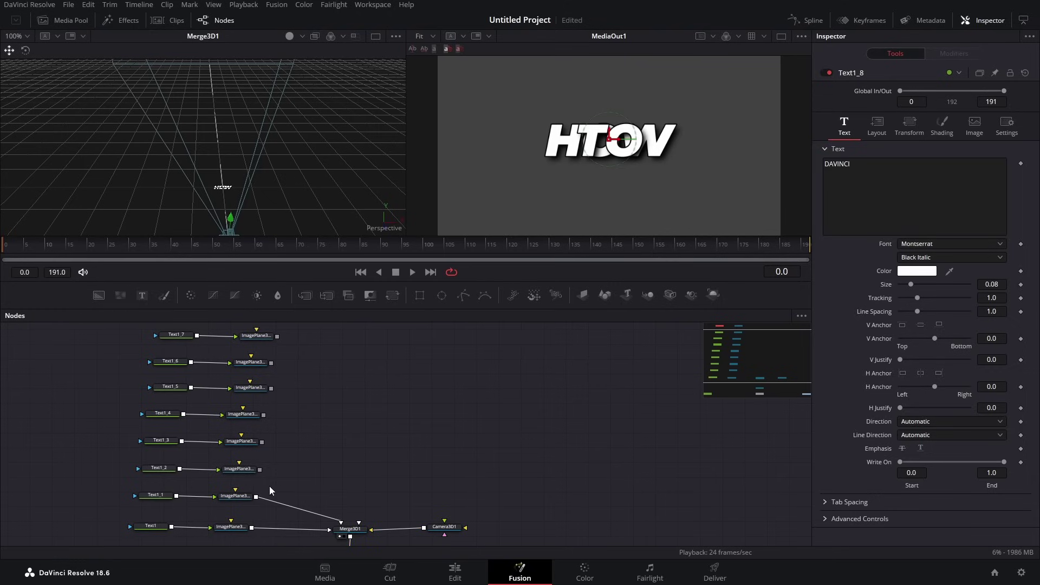
left_click_drag(260, 471, 349, 529)
left_click_drag(262, 442, 349, 530)
left_click_drag(263, 415, 349, 530)
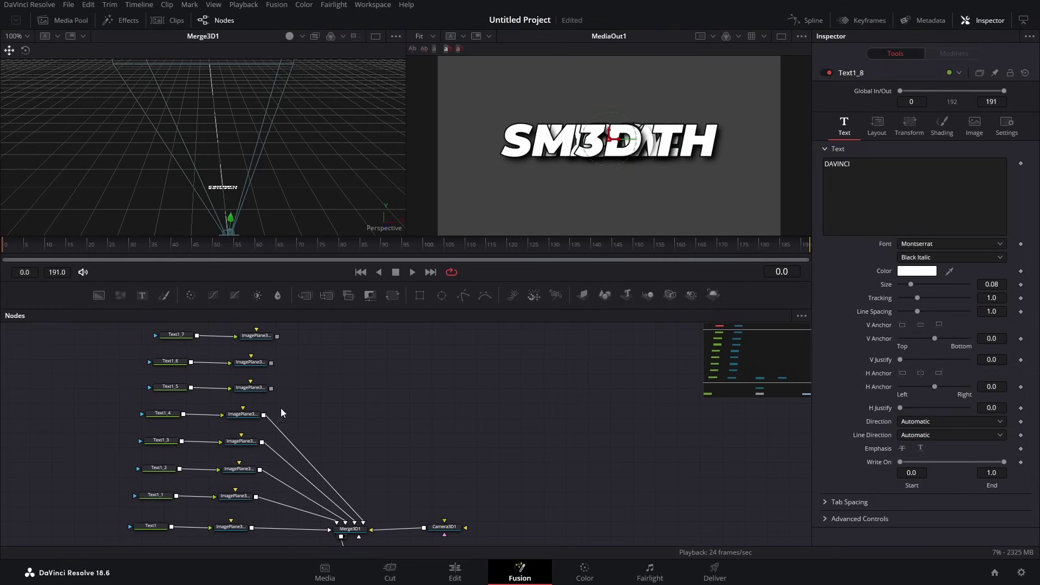
left_click_drag(271, 389, 350, 530)
left_click_drag(273, 373, 348, 509)
scroll(327, 412, "down", 3)
left_click_drag(297, 352, 349, 507)
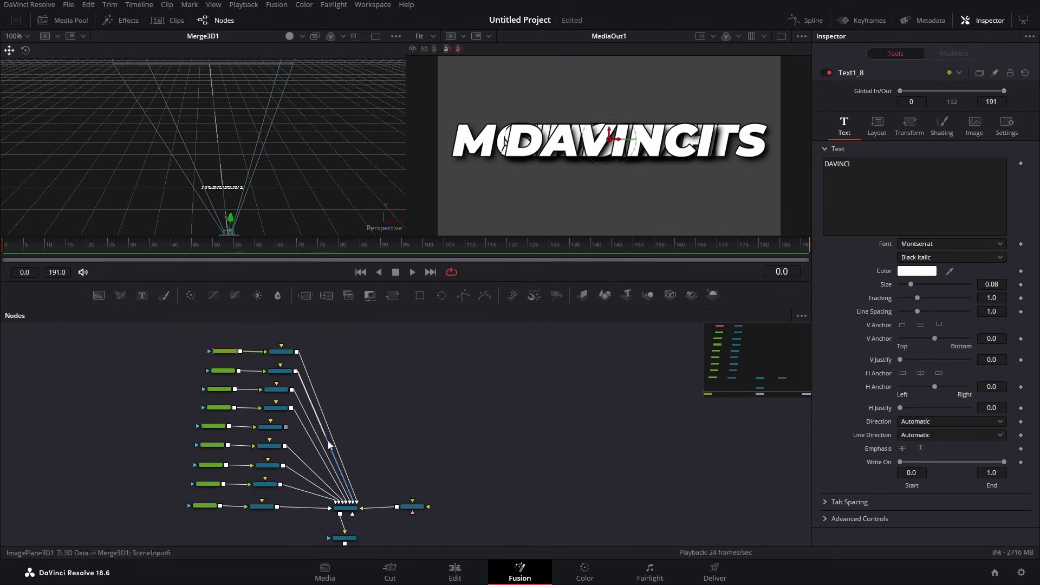
left_click_drag(358, 463, 369, 427)
scroll(321, 383, "down", 3)
left_click(313, 389)
scroll(327, 433, "up", 3)
scroll(317, 403, "down", 5)
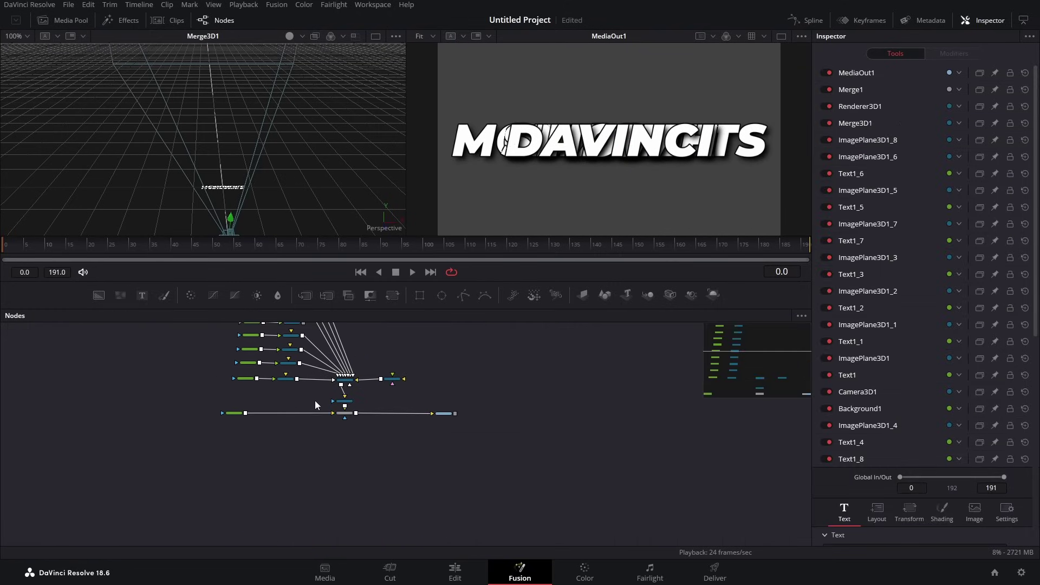
- Move ImagePlane3D1_1 to about X 0.179 and Z -0.224, and set its Y rotation to -7.8
scroll(324, 428, "up", 2)
scroll(325, 431, "up", 4)
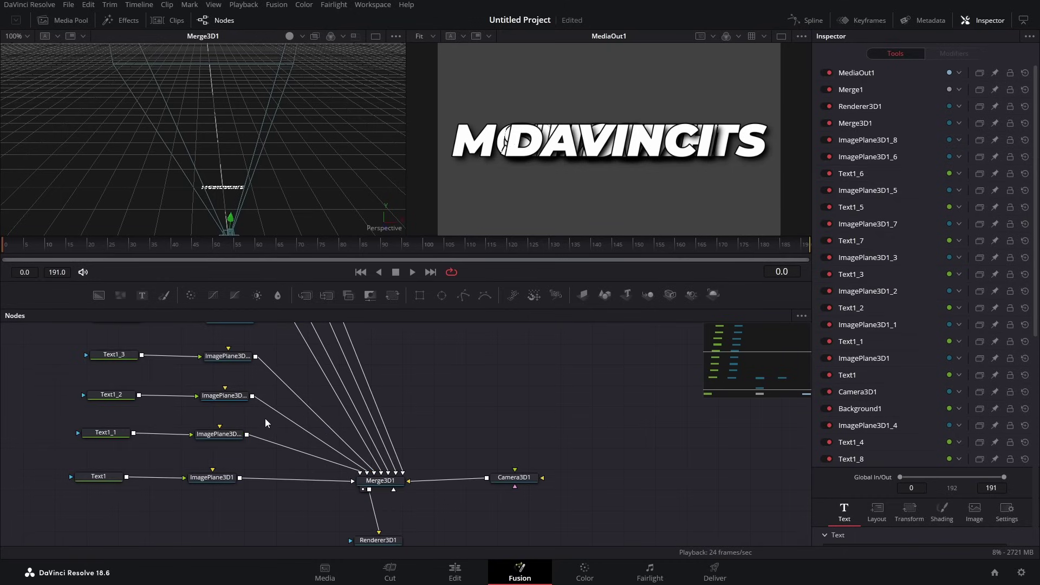
left_click(218, 436)
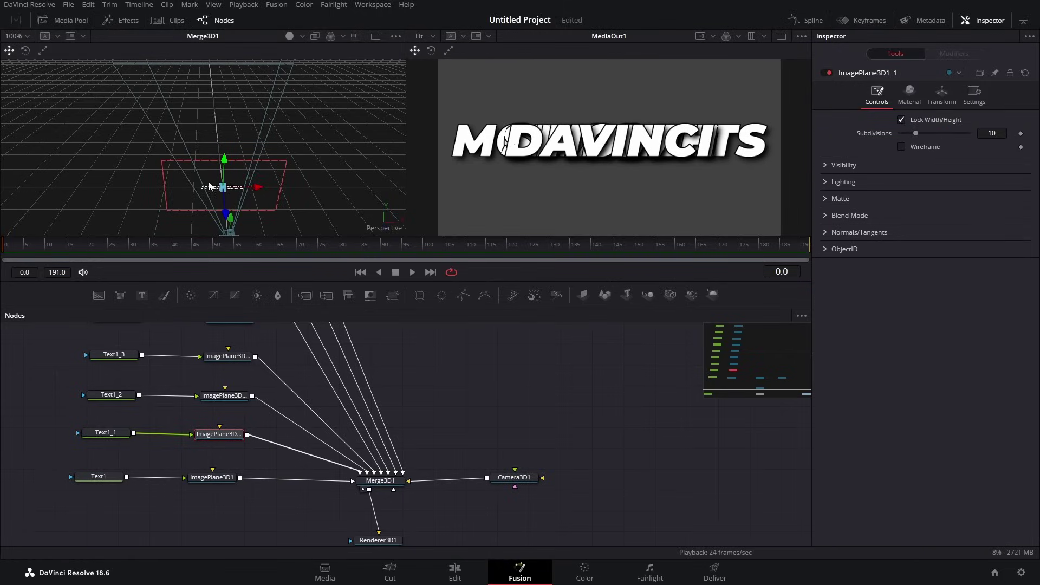
left_click(942, 93)
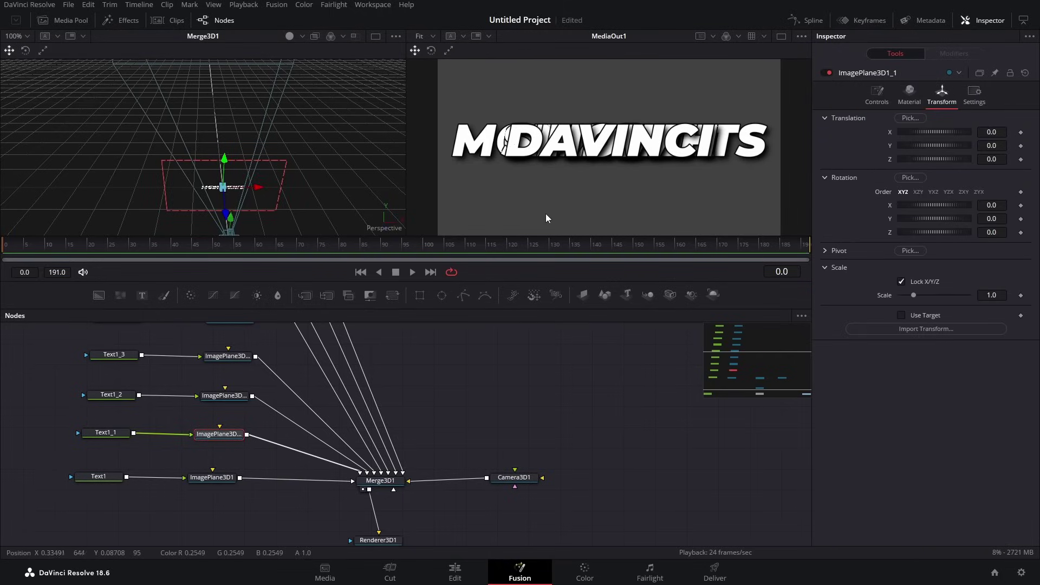
left_click_drag(229, 166, 246, 187)
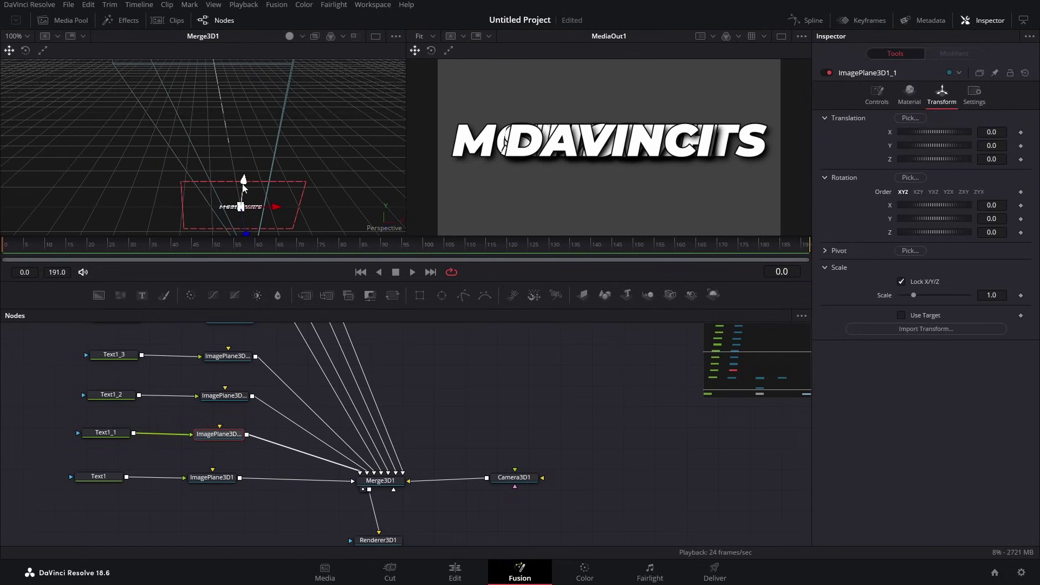
left_click_drag(247, 233, 293, 191)
scroll(258, 189, "up", 4)
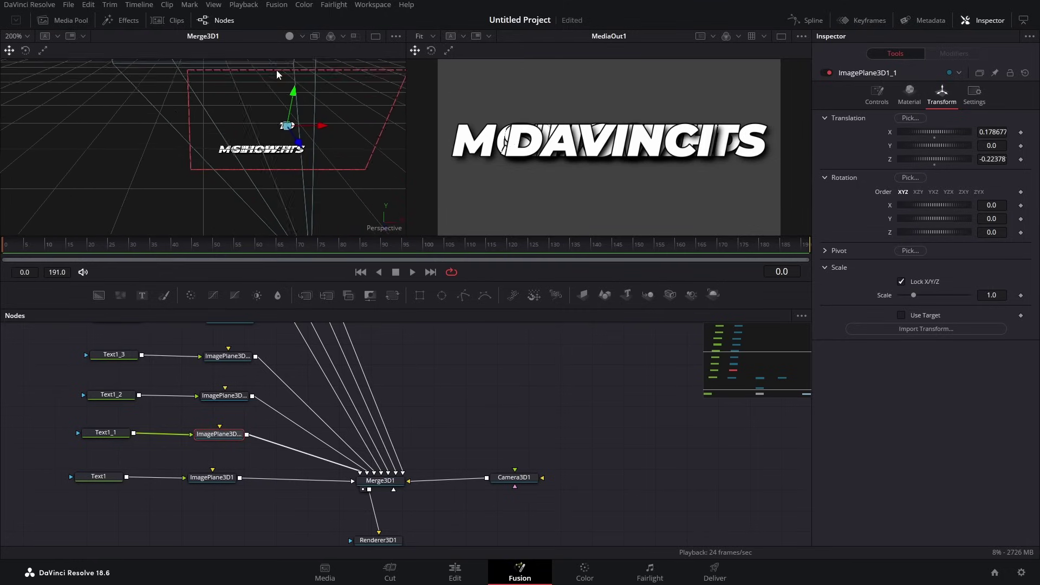
left_click_drag(277, 71, 280, 155)
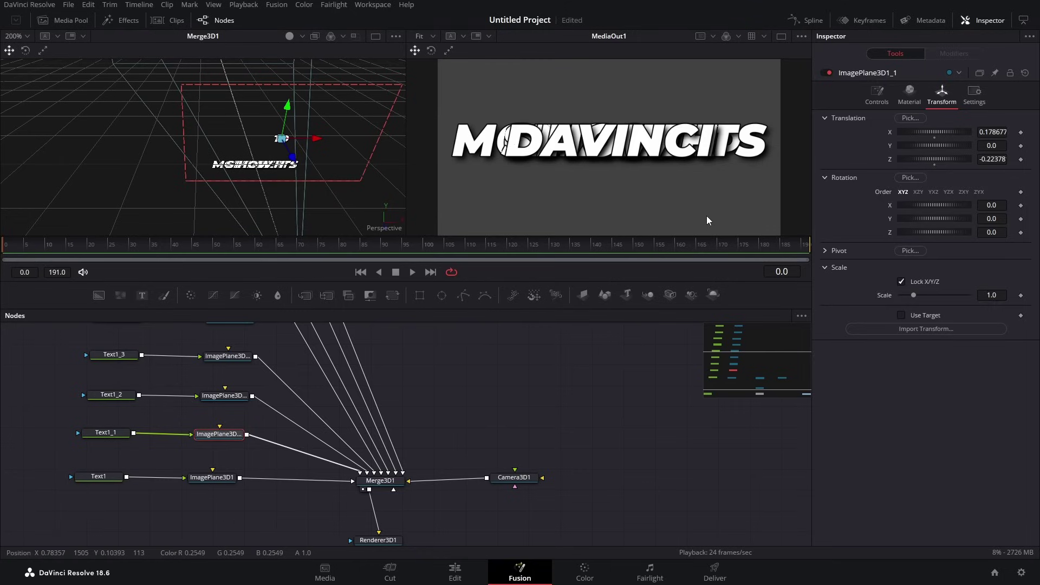
left_click_drag(954, 219, 953, 220)
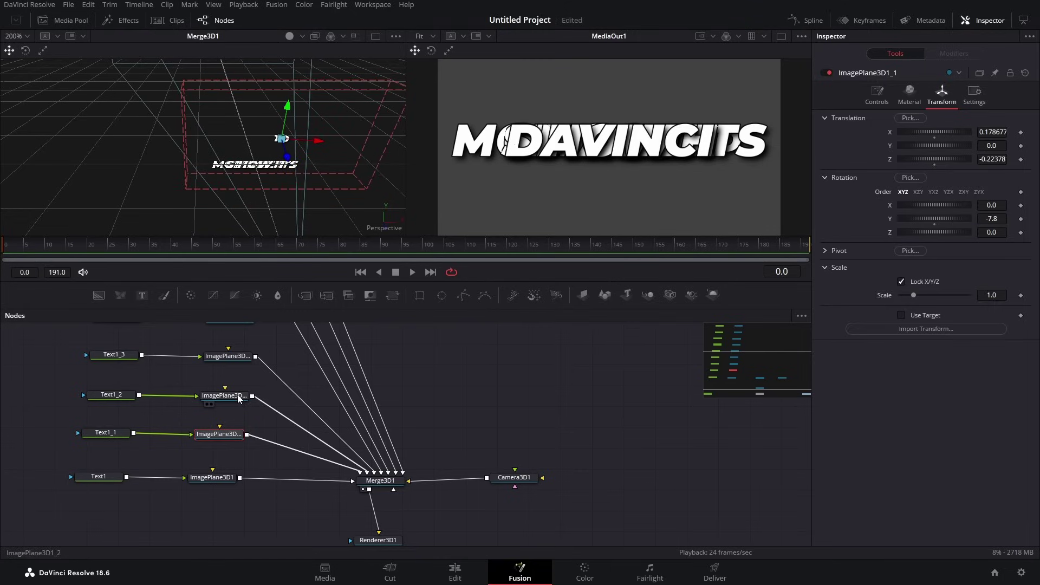
- Move ImagePlane3D1_2 to about X -0.133 and Z -0.417, and set its Y rotation to 18.3
left_click(213, 397)
left_click(943, 96)
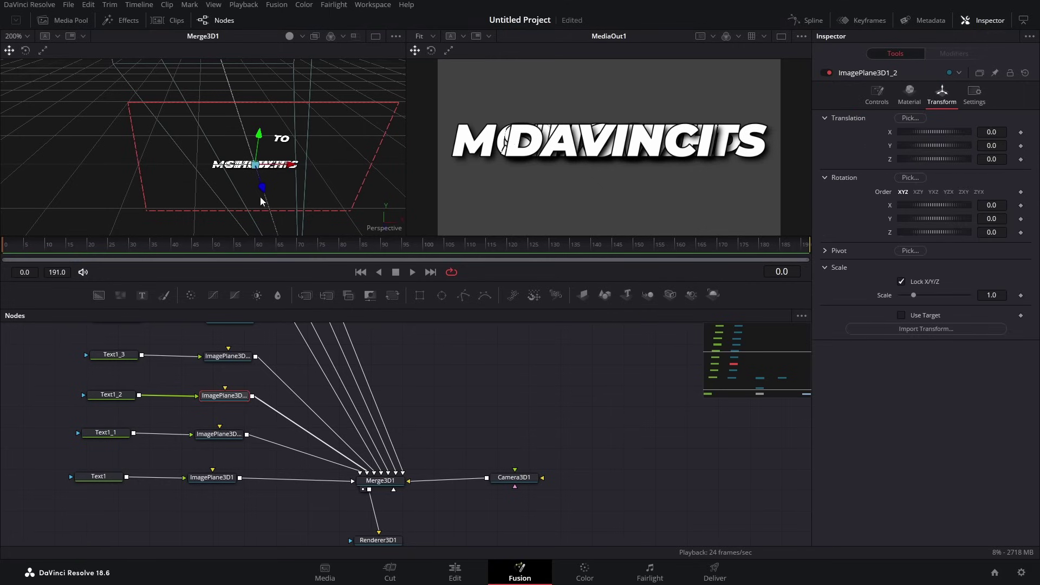
left_click_drag(262, 189, 253, 129)
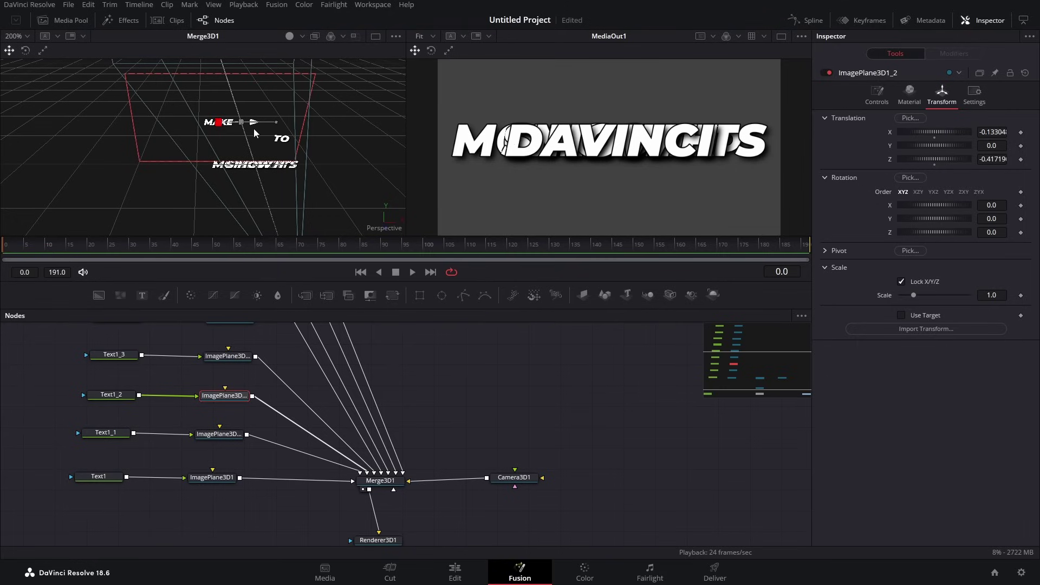
left_click_drag(927, 220, 931, 220)
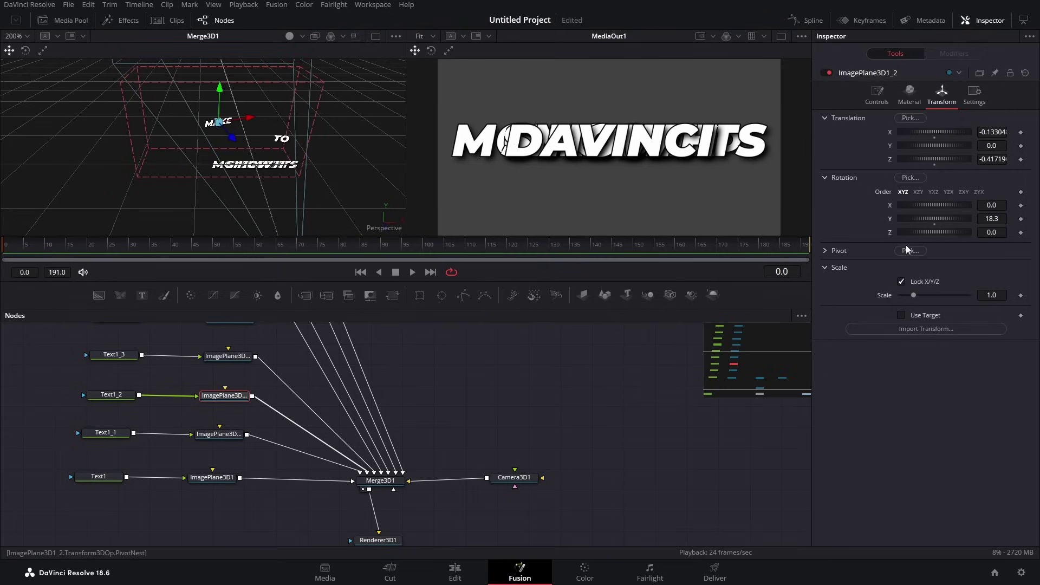
- Push ImagePlane3D1_3, the SMOOTH plane, straight back to about Z -0.836
scroll(228, 428, "up", 3)
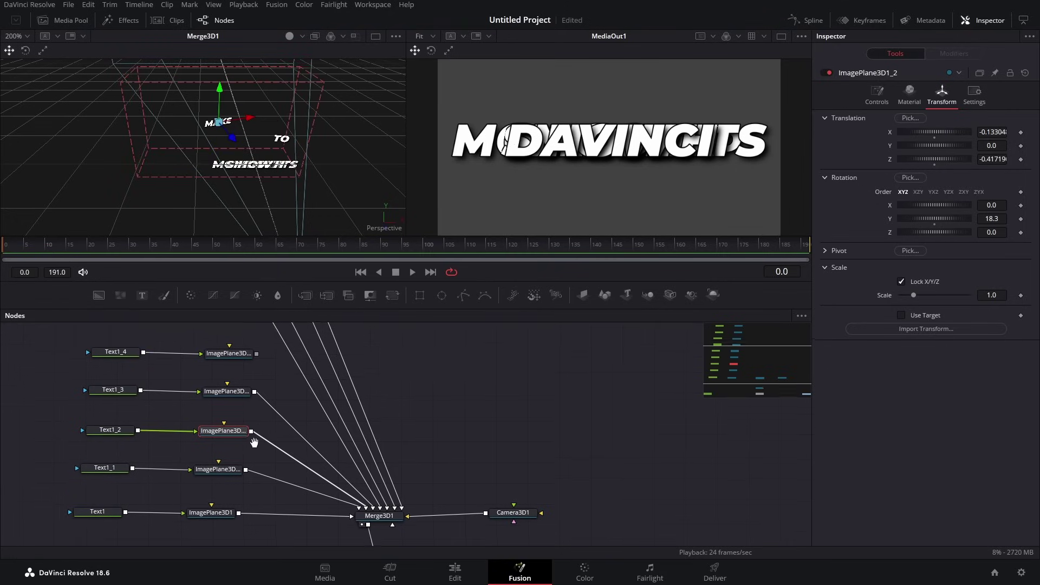
left_click(232, 422)
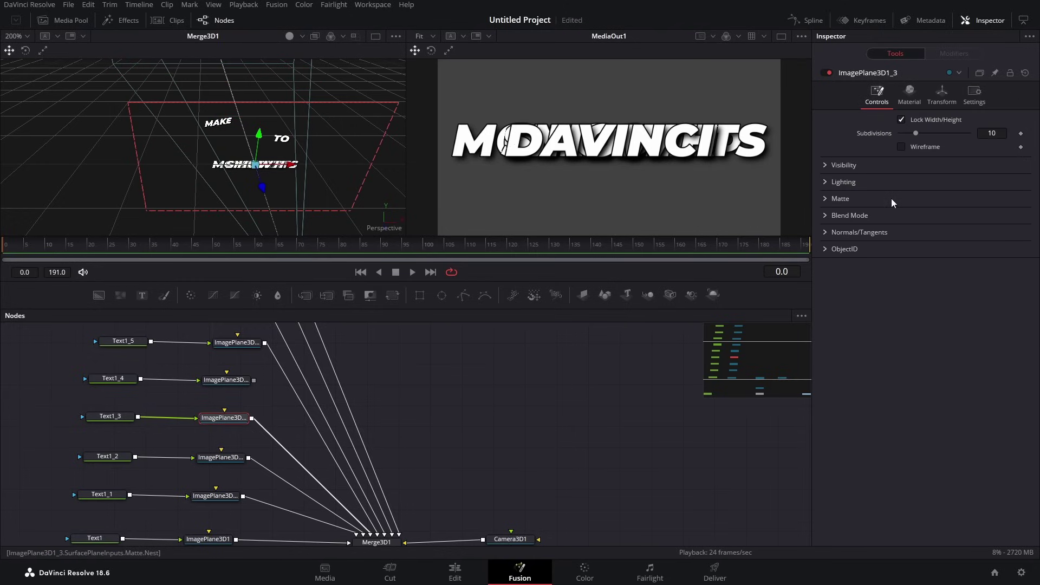
left_click(947, 91)
left_click_drag(267, 194, 239, 120)
mouse_move(274, 159)
left_mouse_down()
mouse_move(312, 210)
mouse_move(279, 177)
left_mouse_up()
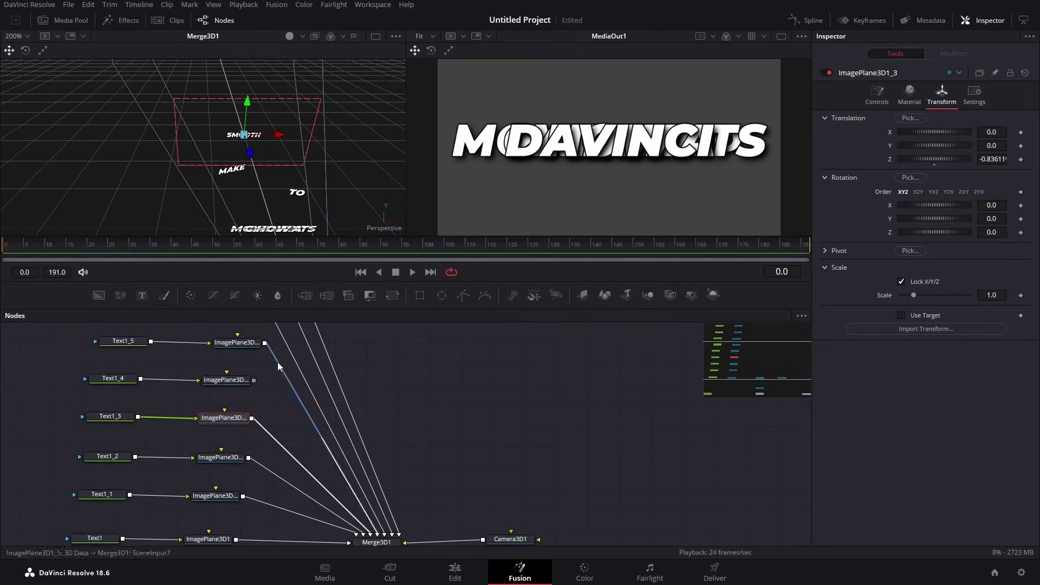
- Reconnect ImagePlane3D1_4 to Merge3D1 and place it at about X 0.439, Z -1.184 with a Y rotation of -23.5
left_click(230, 380)
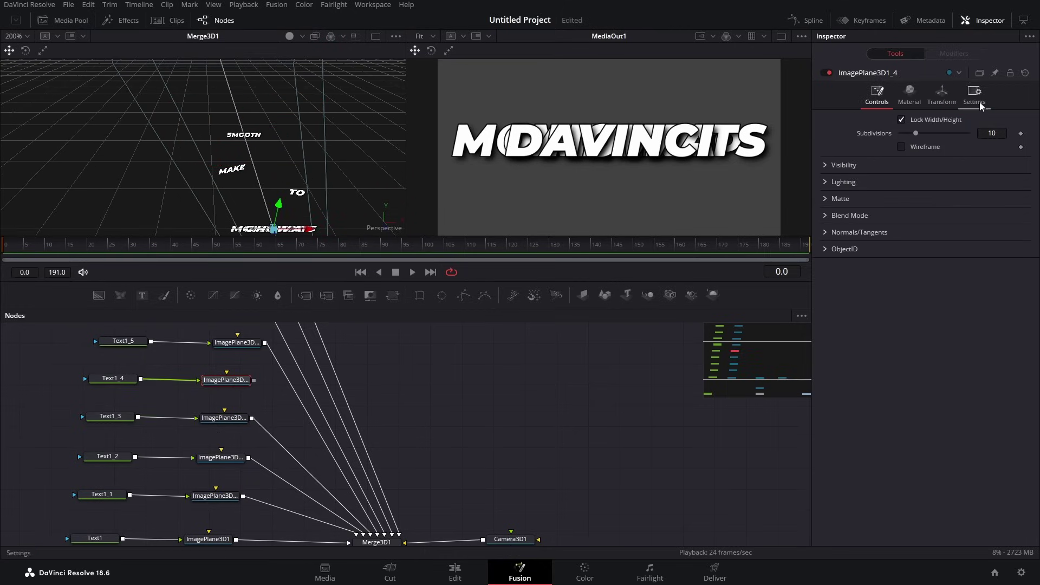
left_click(941, 96)
scroll(273, 187, "up", 2)
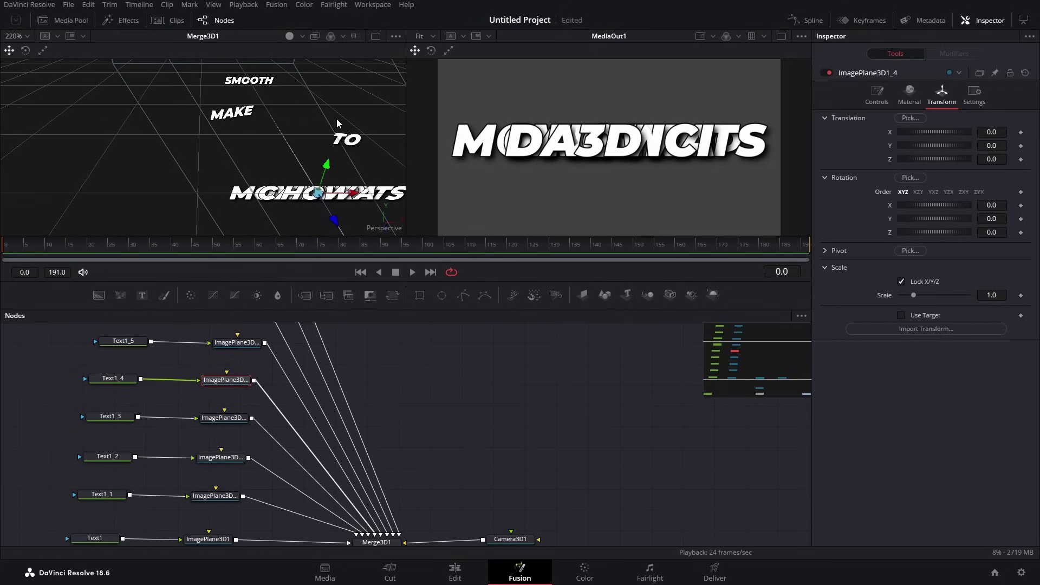
scroll(340, 125, "down", 4)
scroll(305, 95, "up", 2)
left_click_drag(277, 228, 318, 103)
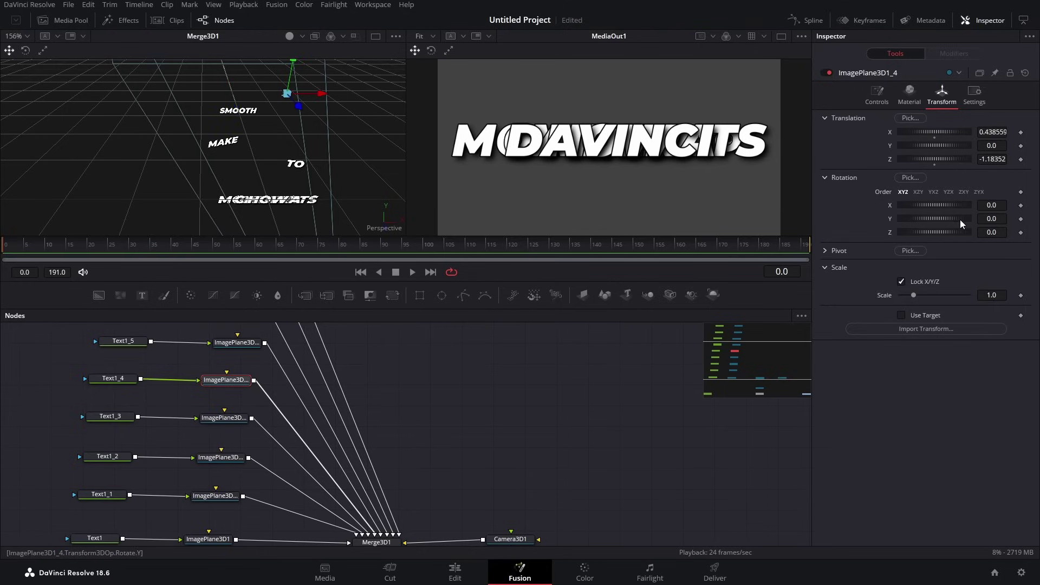
left_click_drag(960, 220, 954, 219)
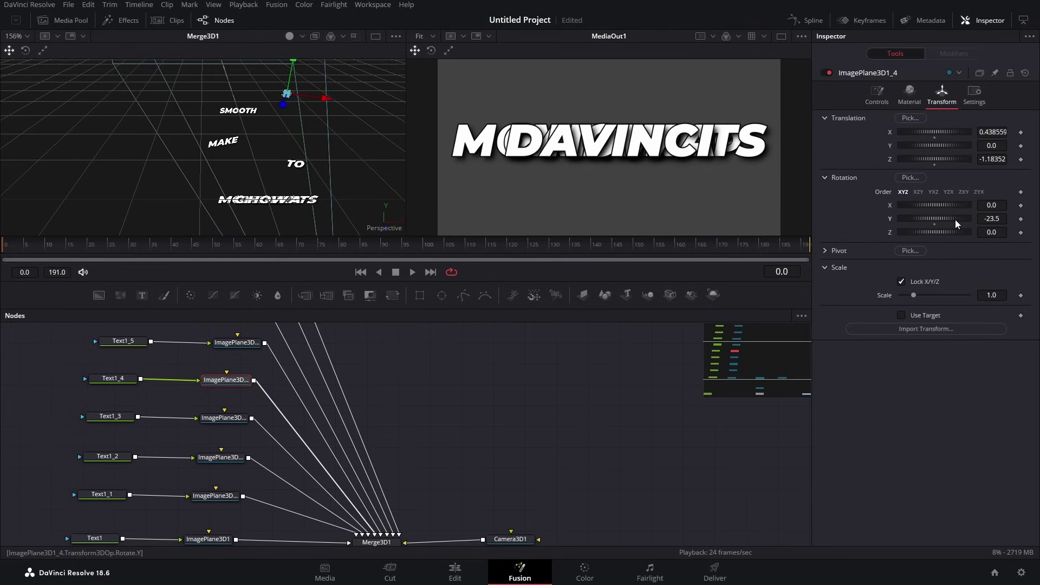
- Move ImagePlane3D1_5 to X -0.29 and about Z -1.377, and set its Y rotation to 18.3
scroll(272, 390, "up", 3)
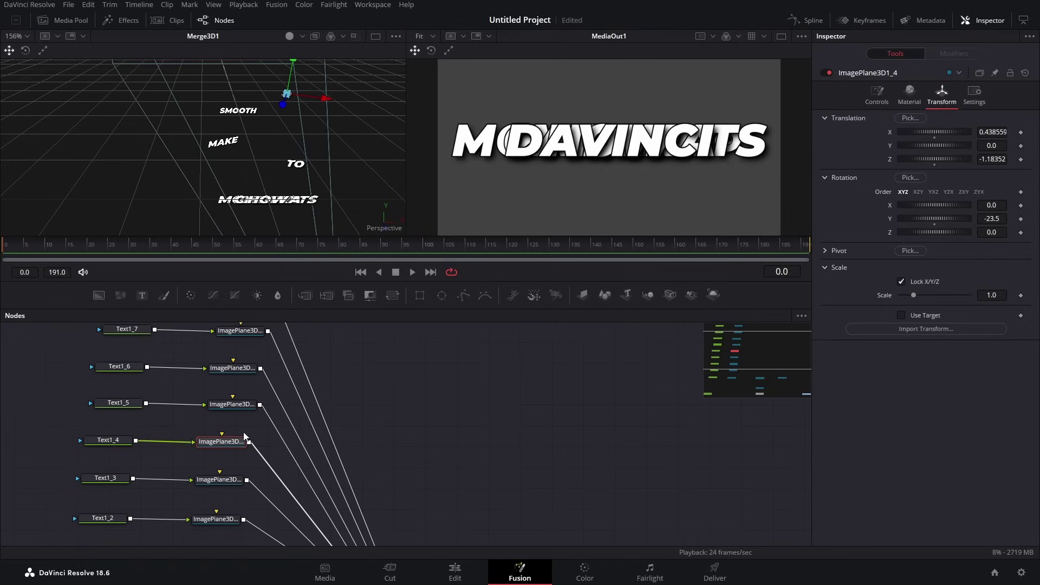
left_click(237, 405)
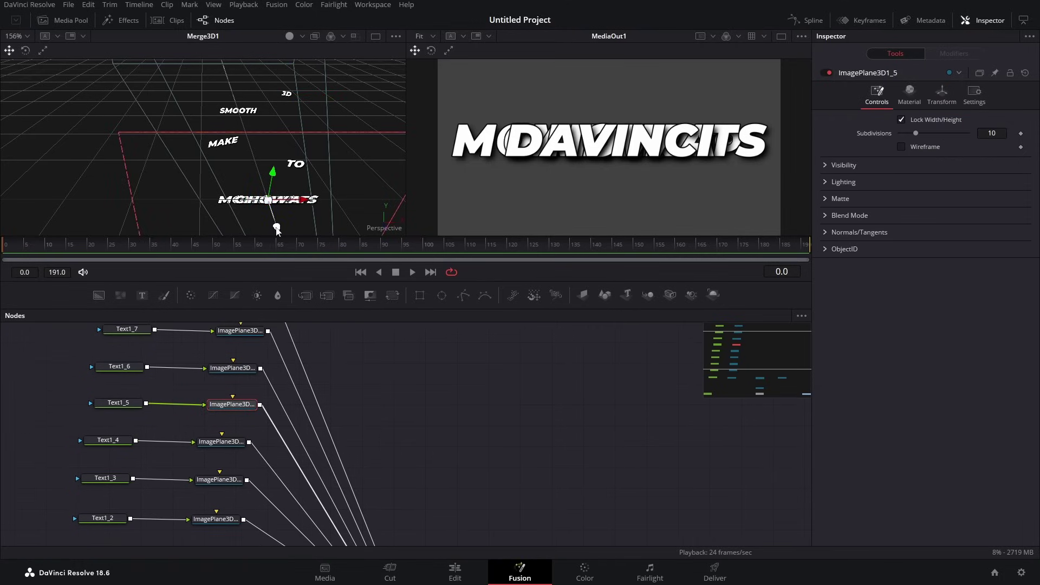
left_click_drag(277, 229, 228, 115)
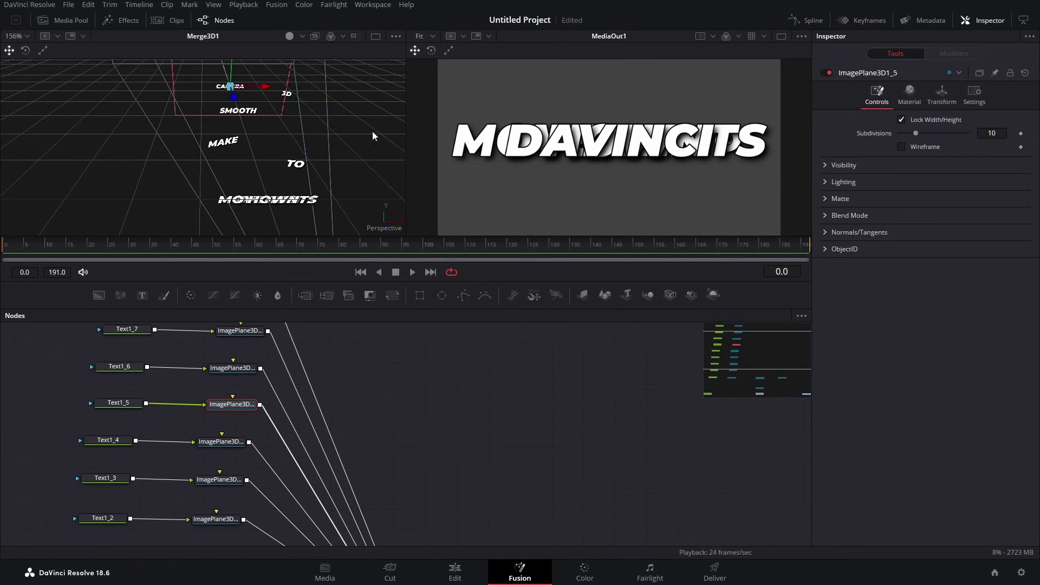
left_click(942, 95)
left_click_drag(925, 131, 931, 131)
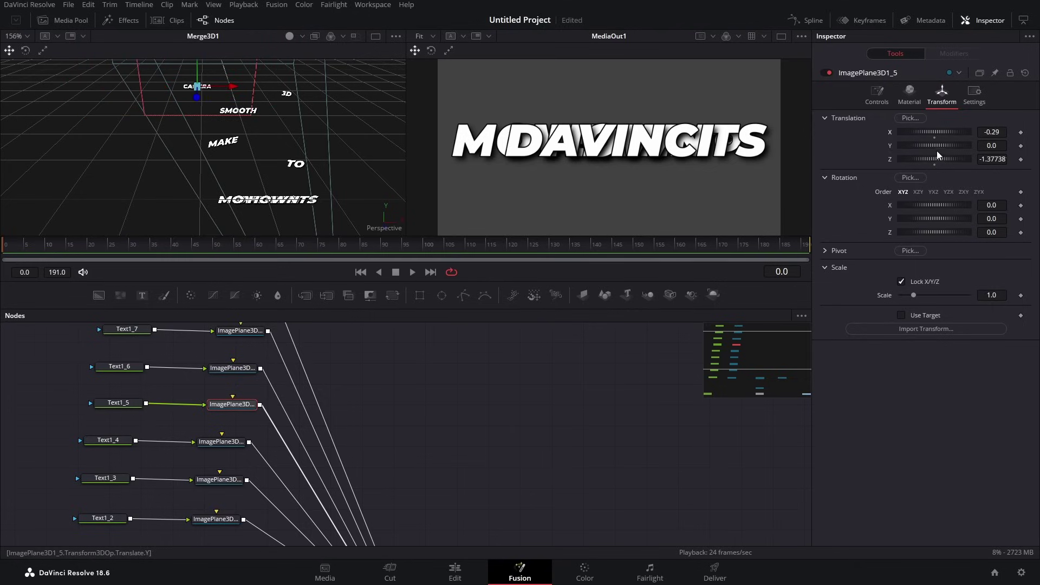
left_click_drag(938, 217, 941, 217)
- Move ImagePlane3D1_6 to about X 0.218, Z -1.783, and ImagePlane3D1_7 to X -0.174 and about Z -2.054
scroll(379, 384, "up", 2)
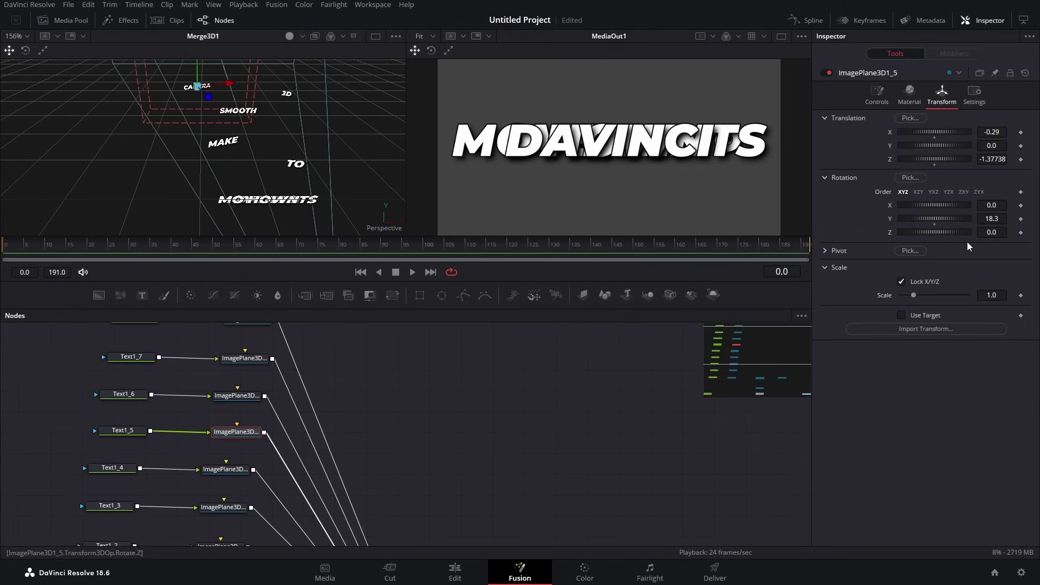
left_click(237, 396)
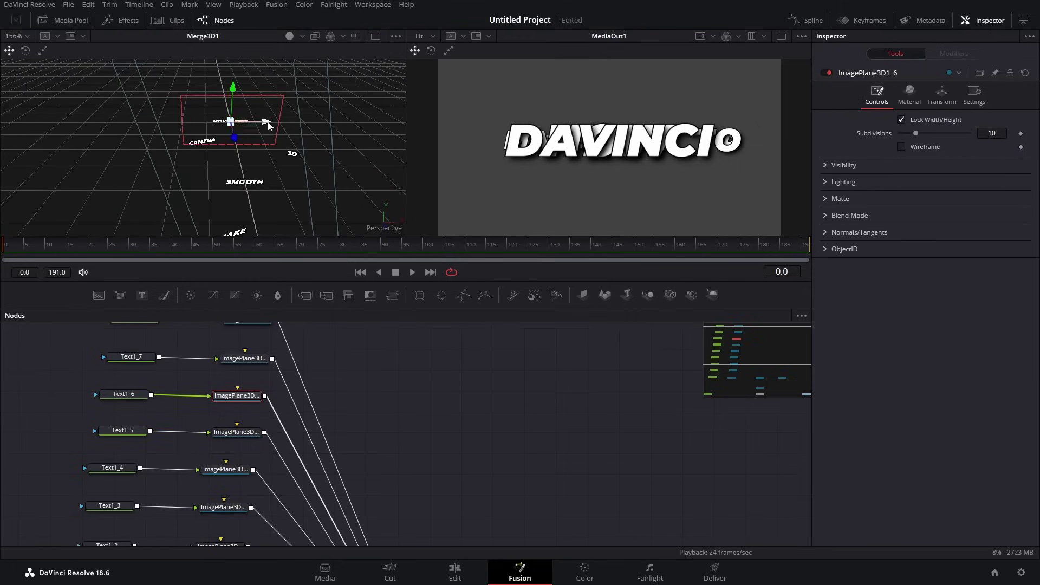
left_click(244, 358)
left_click(942, 94)
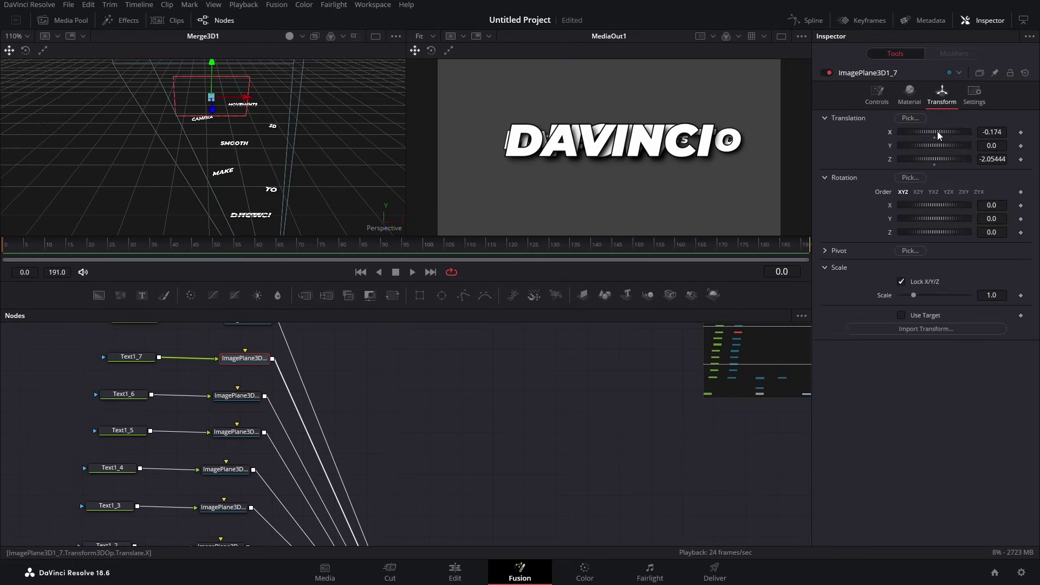
- Push ImagePlane3D1_8, the DAVINCI plane, straight back to Z -2.8 and scale it up to 1.66
left_click_drag(272, 340, 288, 434)
left_click(276, 416)
left_click(942, 95)
left_click_drag(942, 160, 899, 160)
scroll(225, 157, "up", 5)
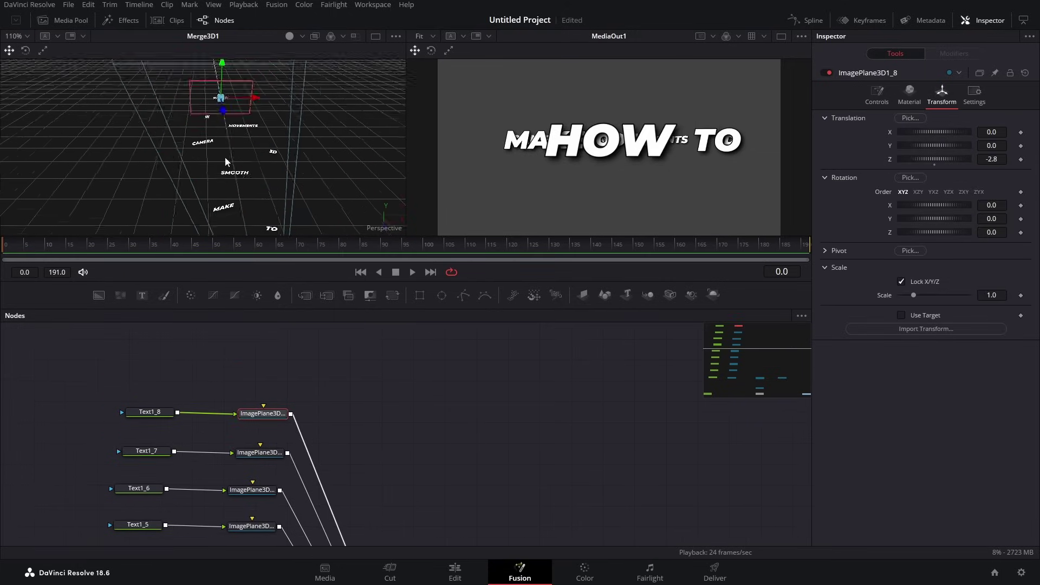
scroll(330, 106, "up", 3)
scroll(286, 138, "down", 8)
left_click_drag(913, 295, 923, 295)
- Raise ImagePlane3D1, the HOW plane, to Y 0.054
scroll(217, 184, "down", 3)
scroll(222, 493, "down", 5)
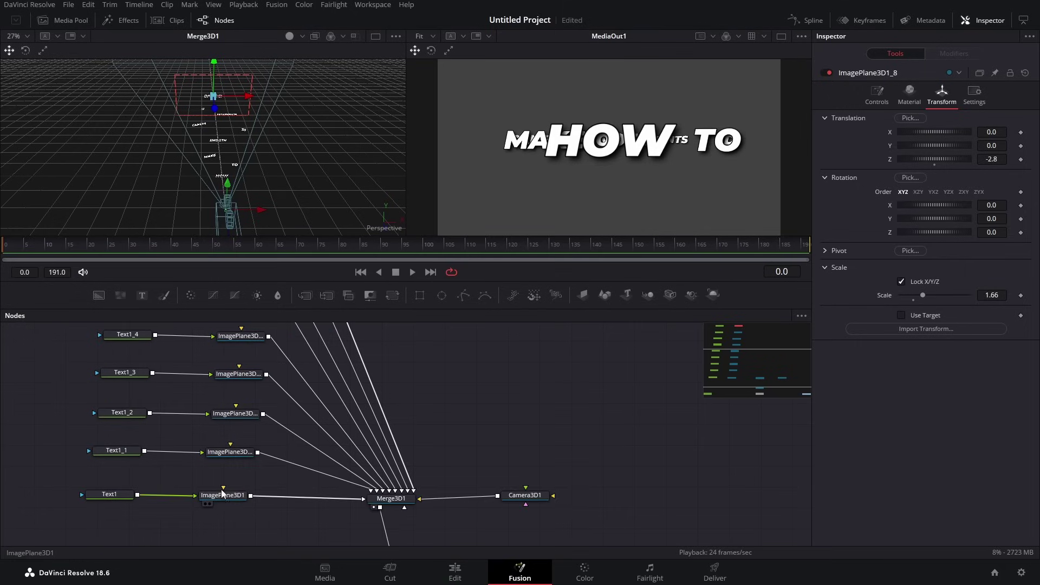
left_click(226, 495)
left_click(942, 94)
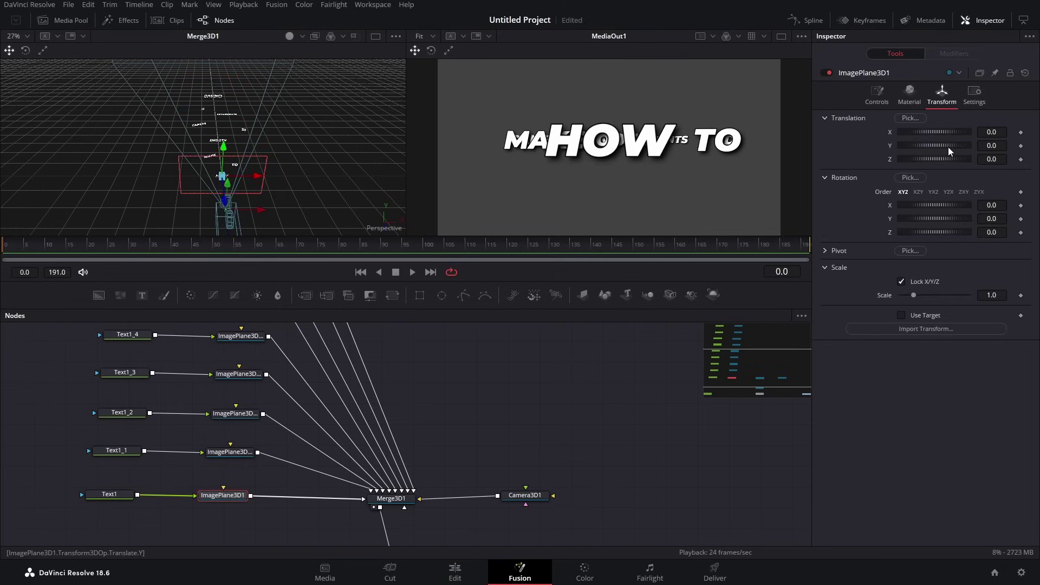
left_click_drag(948, 147, 951, 150)
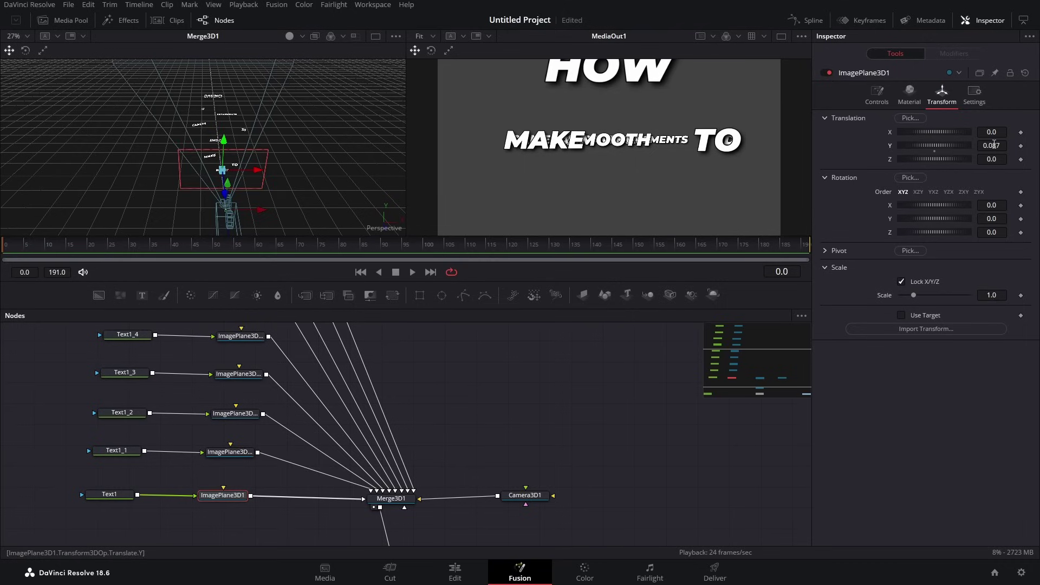
left_click_drag(993, 145, 975, 145)
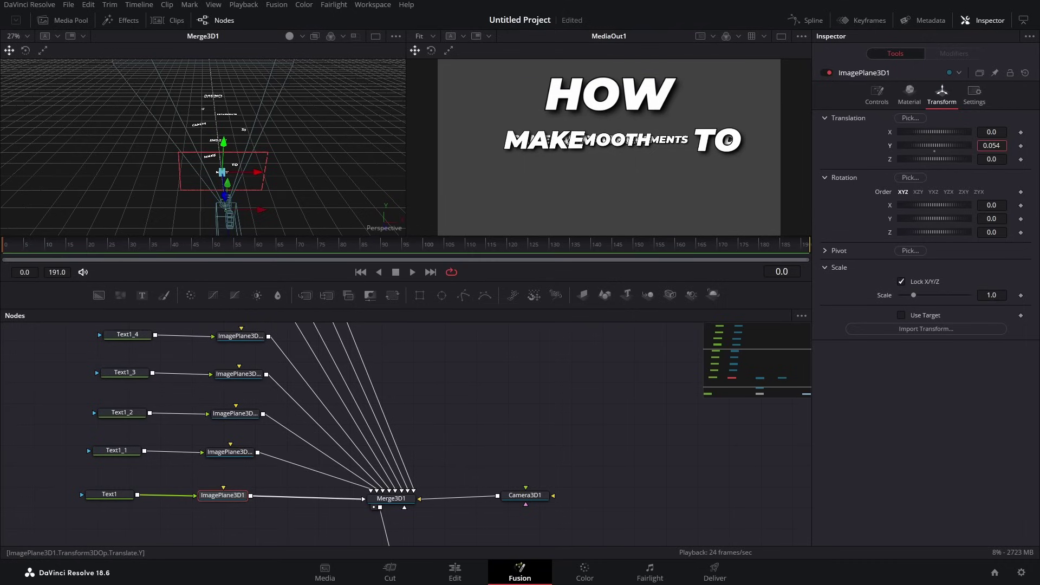
- Lower ImagePlane3D1_1 to Y -0.015, lower the MAKE plane slightly and raise the SMOOTH plane slightly
left_click(230, 452)
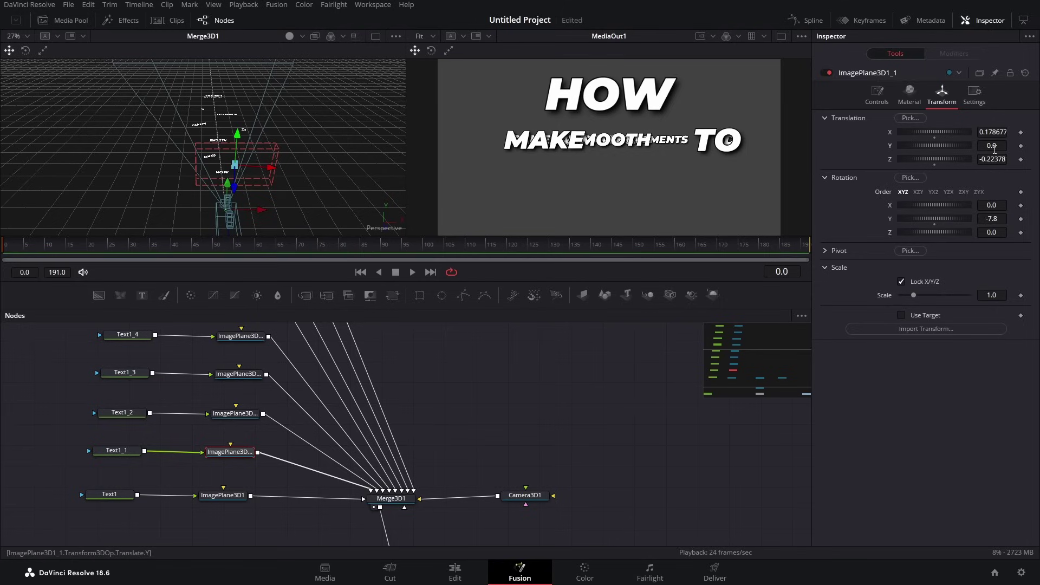
left_click_drag(995, 147, 986, 148)
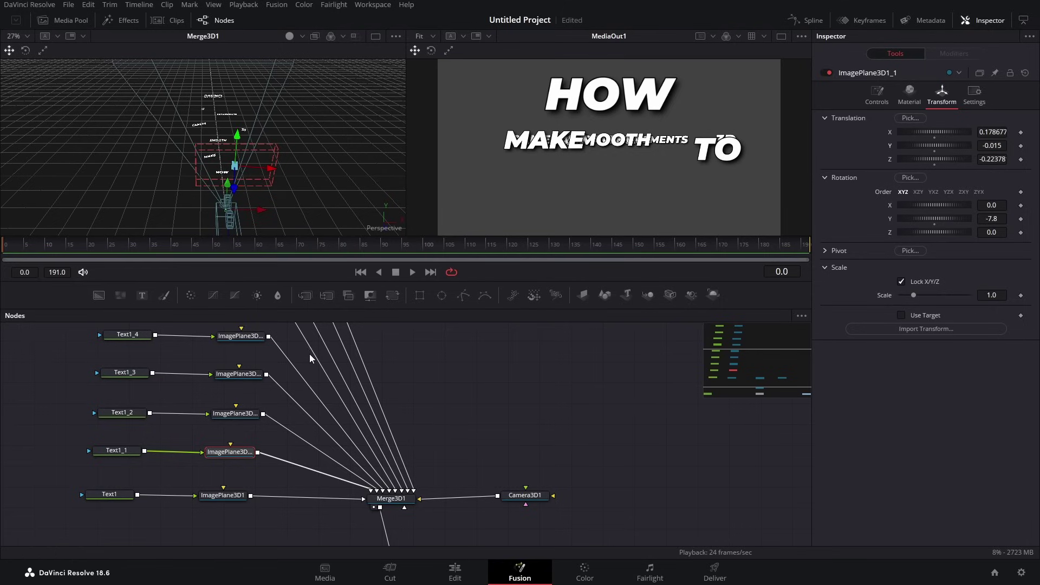
left_click(238, 374)
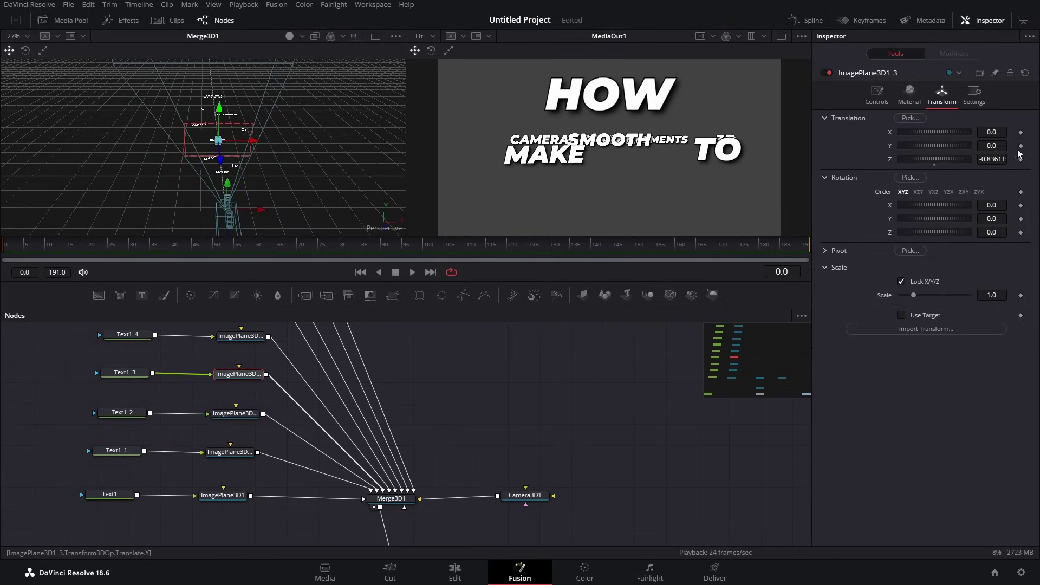
left_click_drag(993, 147, 1000, 146)
- Stagger the heights of the CAMERA, MOVEMENTS and IN planes, with ImagePlane3D1_6 raised to Y 0.057
left_click_drag(274, 359, 272, 436)
left_click(239, 414)
left_click_drag(992, 146, 974, 145)
left_click(250, 376)
left_click_drag(274, 365, 270, 435)
left_click(248, 410)
left_click_drag(993, 146, 1024, 146)
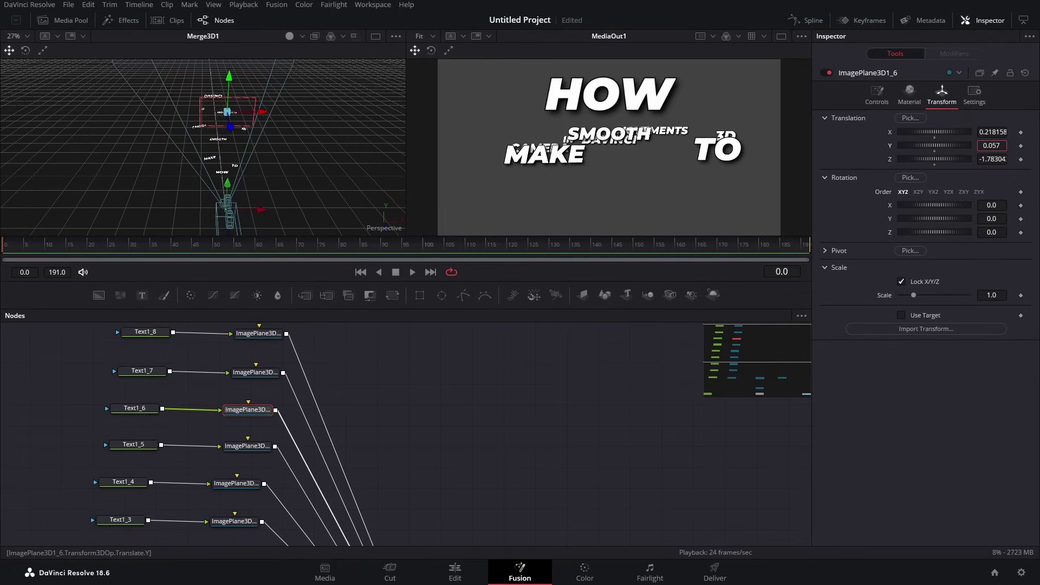
left_click(254, 373)
scroll(325, 411, "up", 2)
left_click(255, 399)
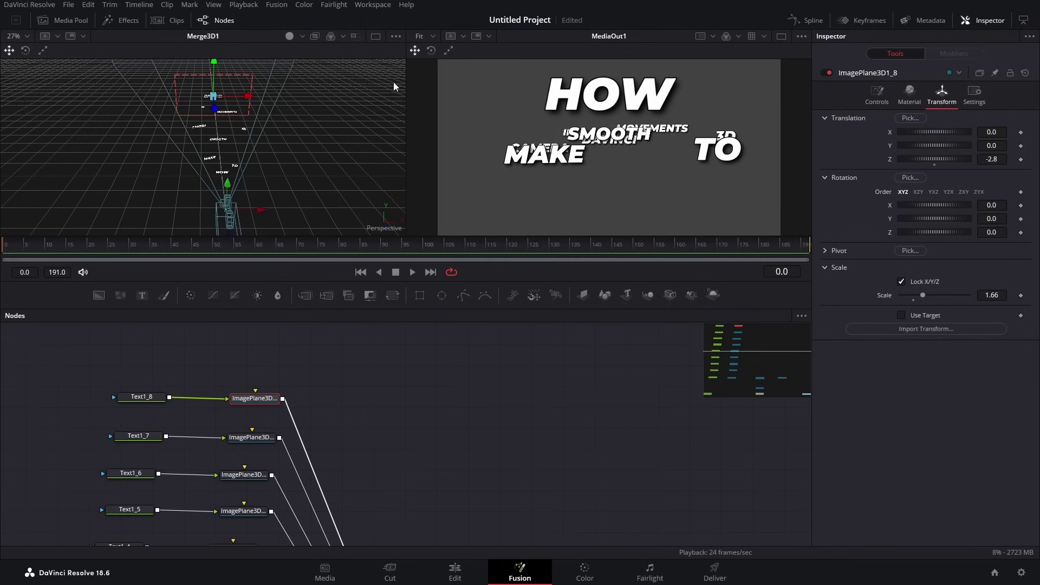
- Move the Camera3D1 node well away from Merge3D1 to make room on their connection
left_click_drag(375, 412, 246, 305)
left_click_drag(337, 431, 331, 291)
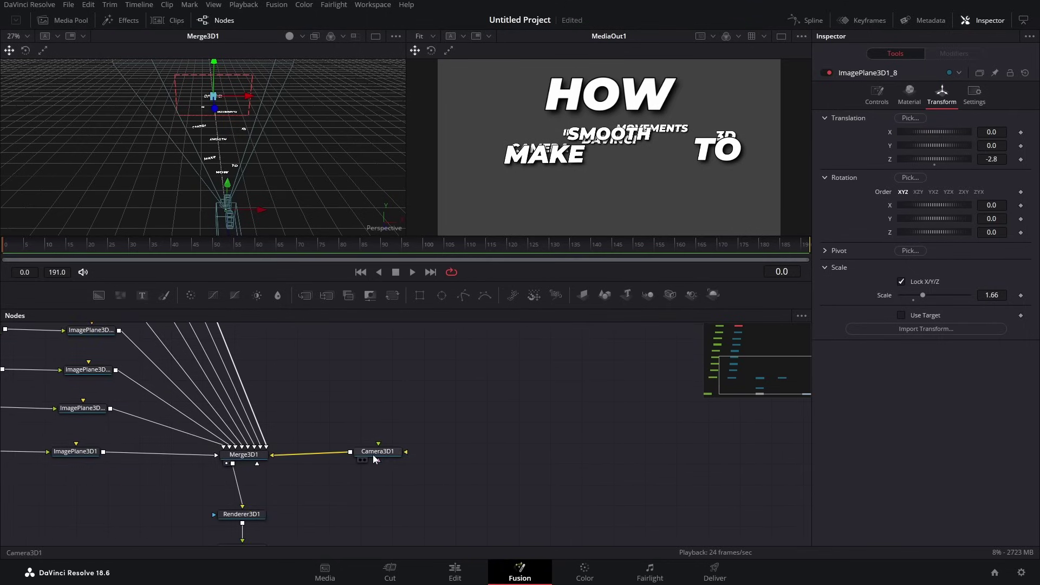
left_click_drag(372, 455, 593, 459)
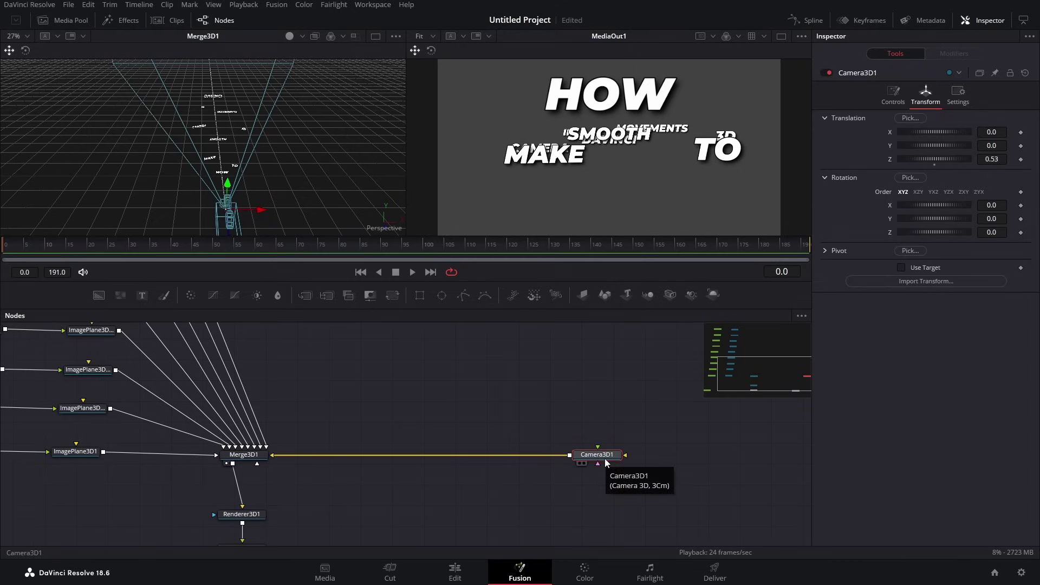
- Insert a Transform 3D node between Camera3D1 and Merge3D1
key("shift+space")
type("grid")
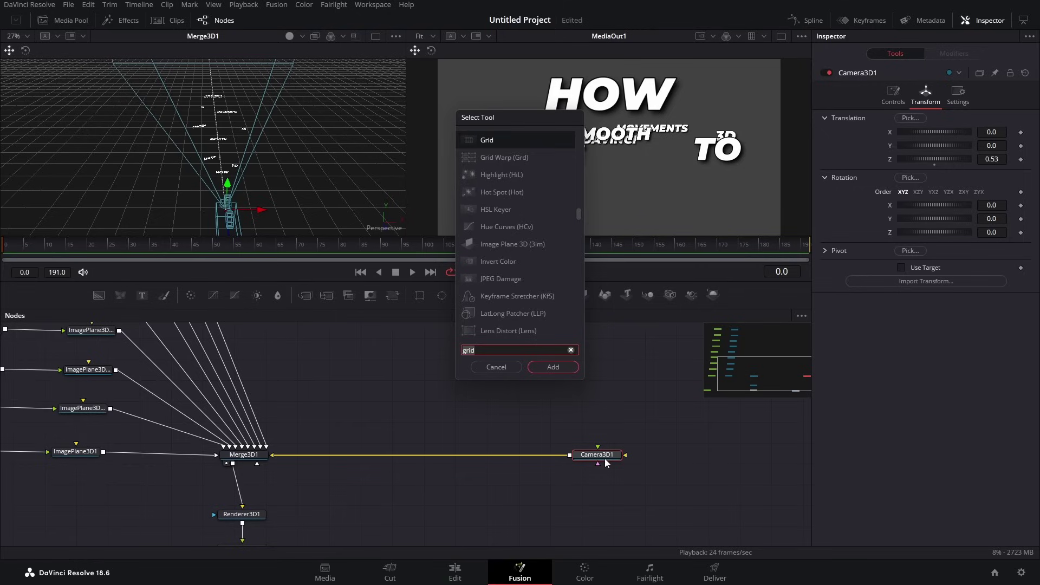
key("BackSpace")
key("BackSpace")
key("BackSpace")
key("BackSpace")
type("trans")
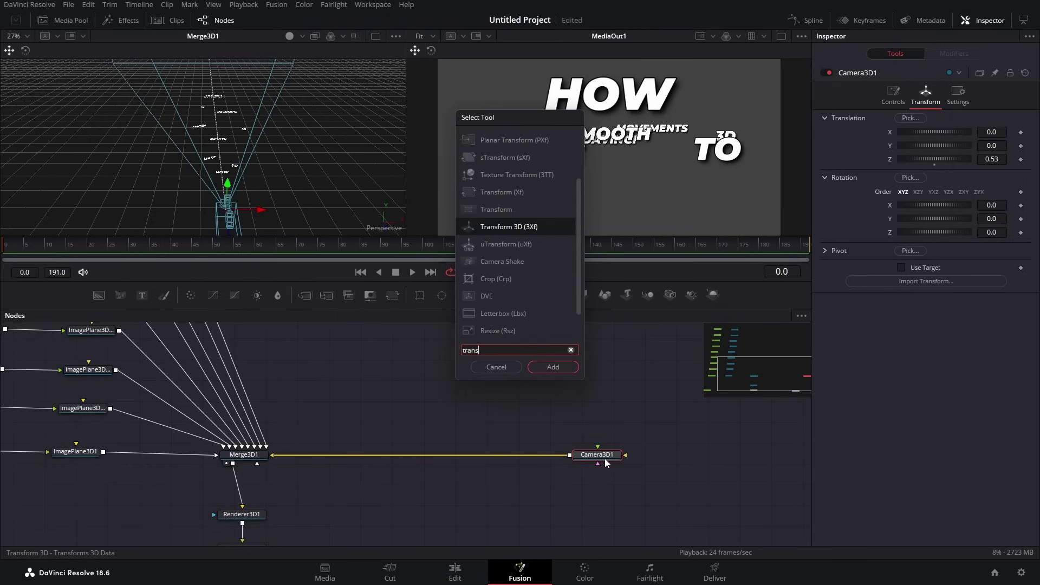
key("Return")
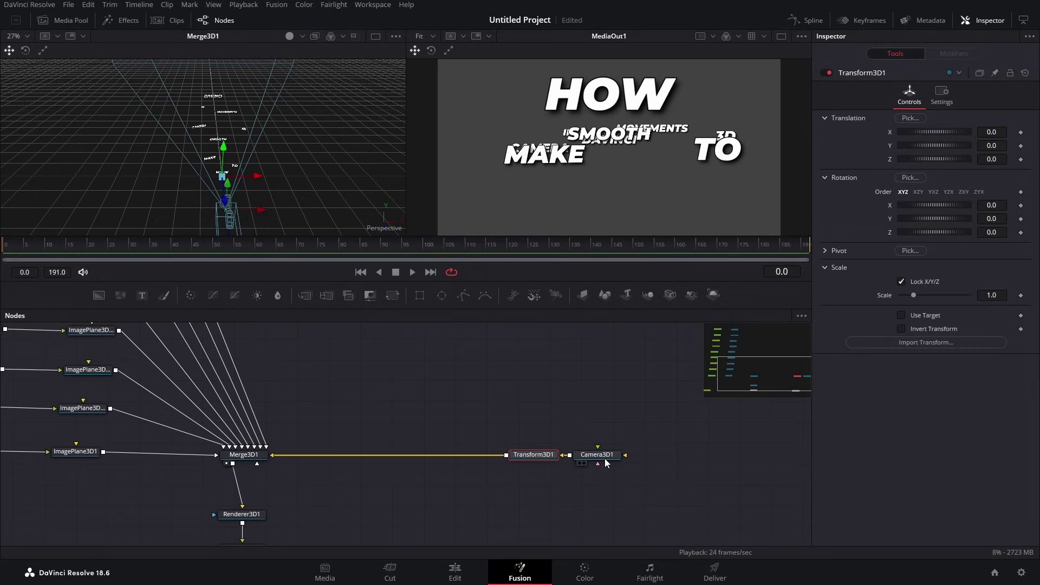
- Add a Grid node after Merge1 and set it to 3 row cells, 6 column cells and a major line spacing of 0
left_click_drag(335, 501, 403, 423)
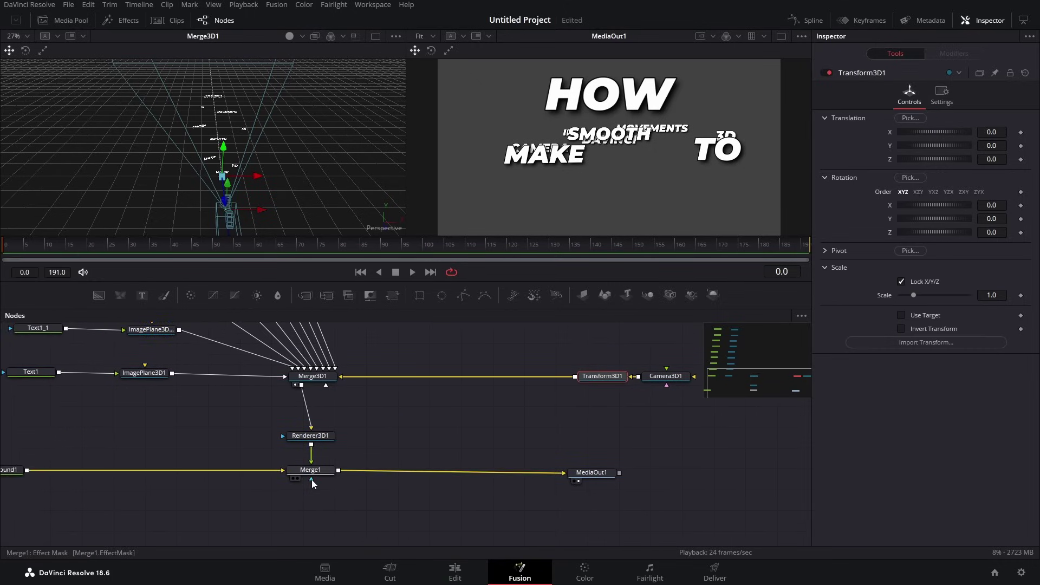
left_click(324, 475)
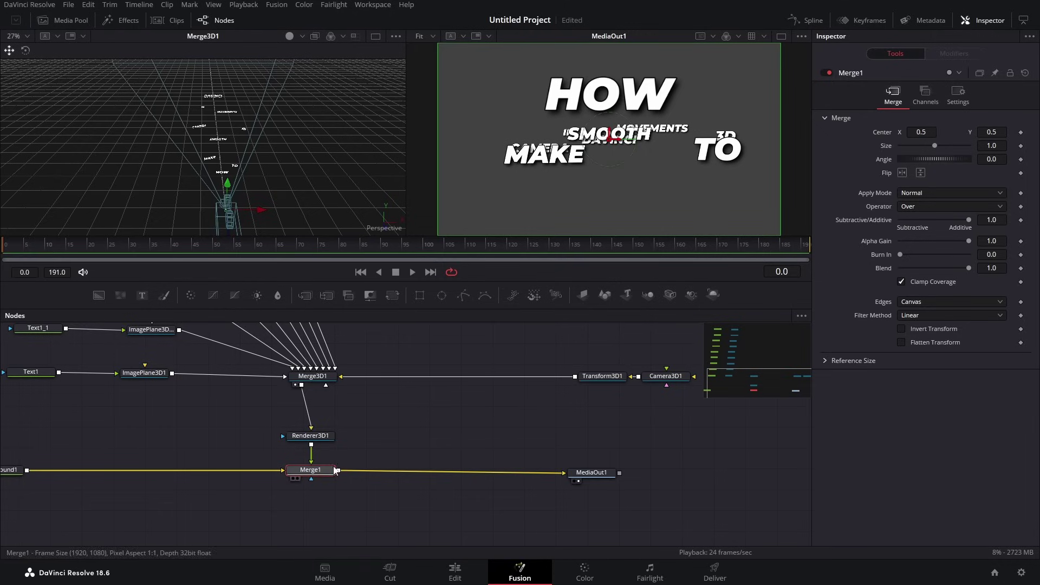
key("shift+space")
type("trans")
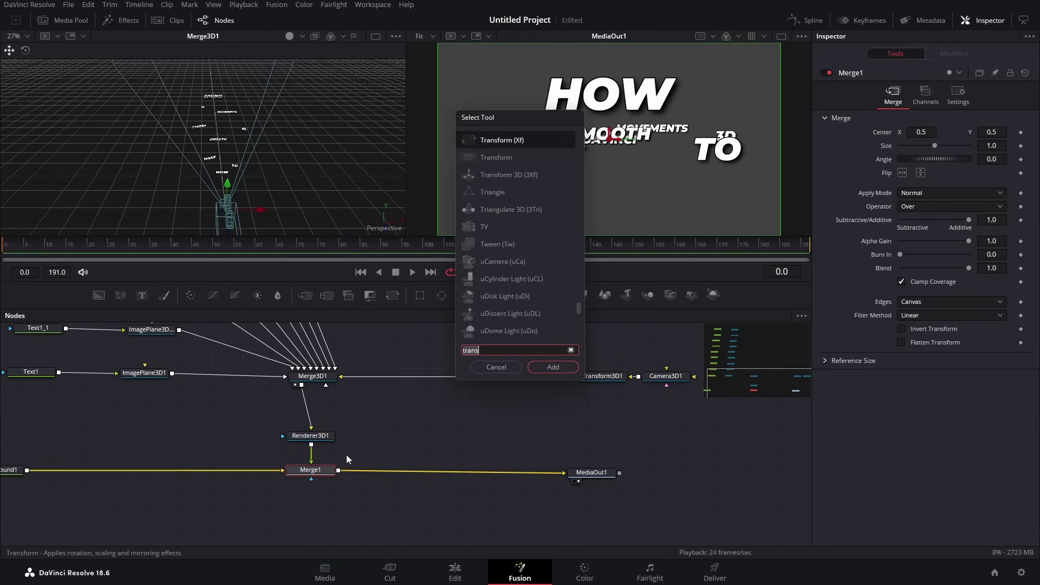
key("BackSpace")
key("BackSpace")
key("BackSpace")
key("BackSpace")
key("BackSpace")
type("grid")
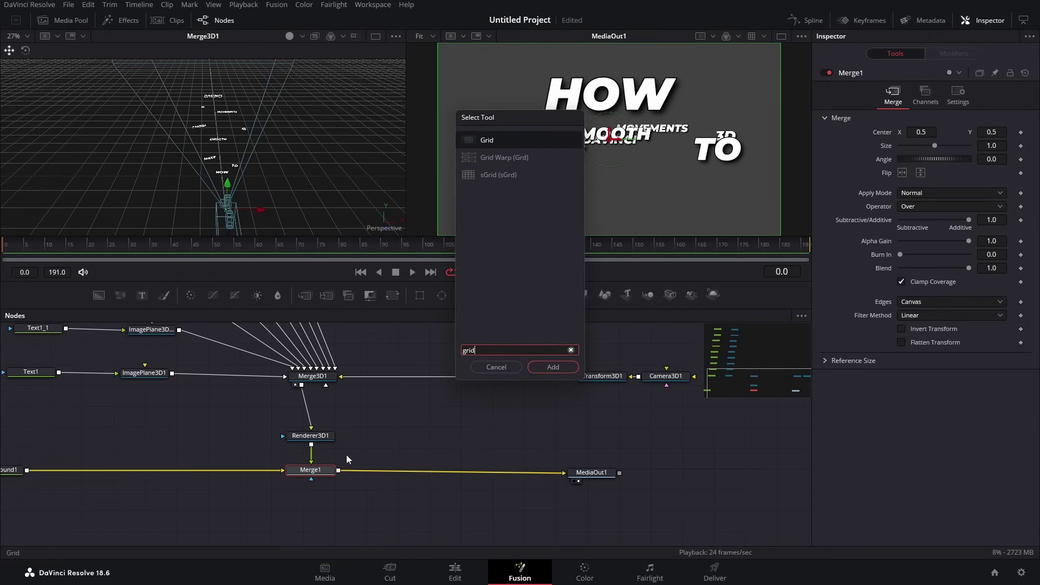
key("Return")
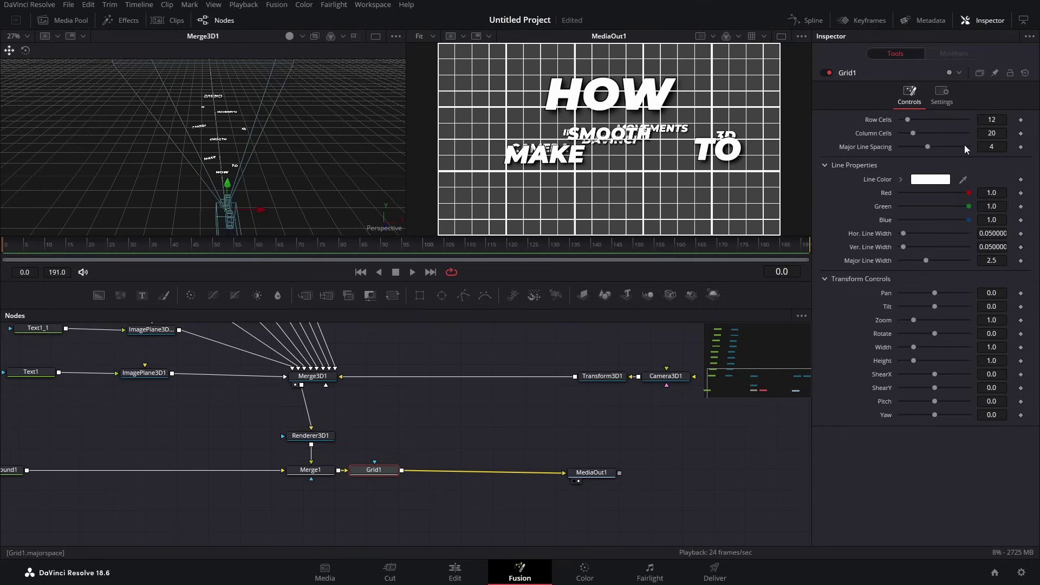
left_click_drag(927, 147, 821, 147)
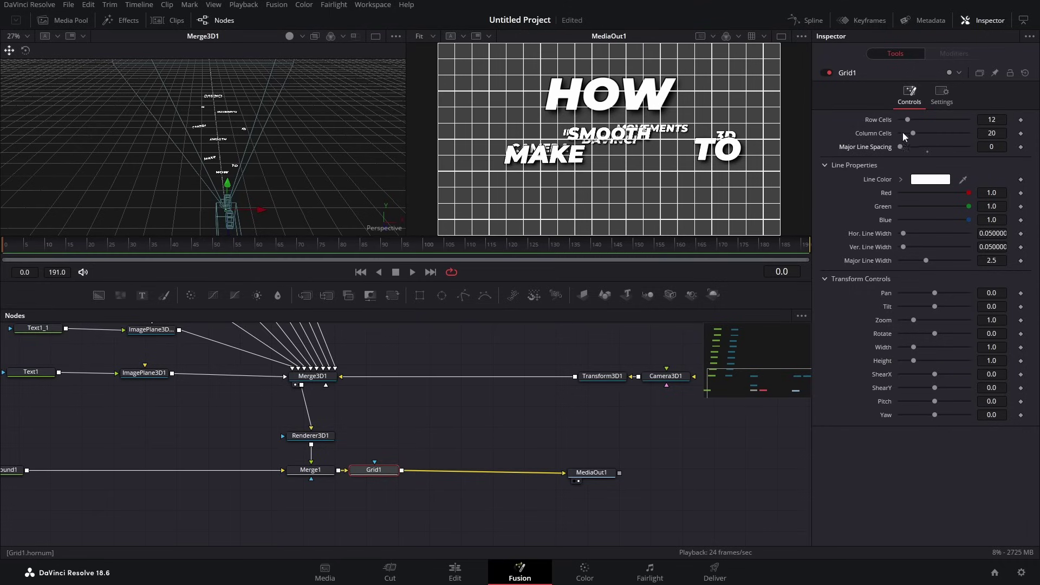
left_click_drag(907, 119, 904, 134)
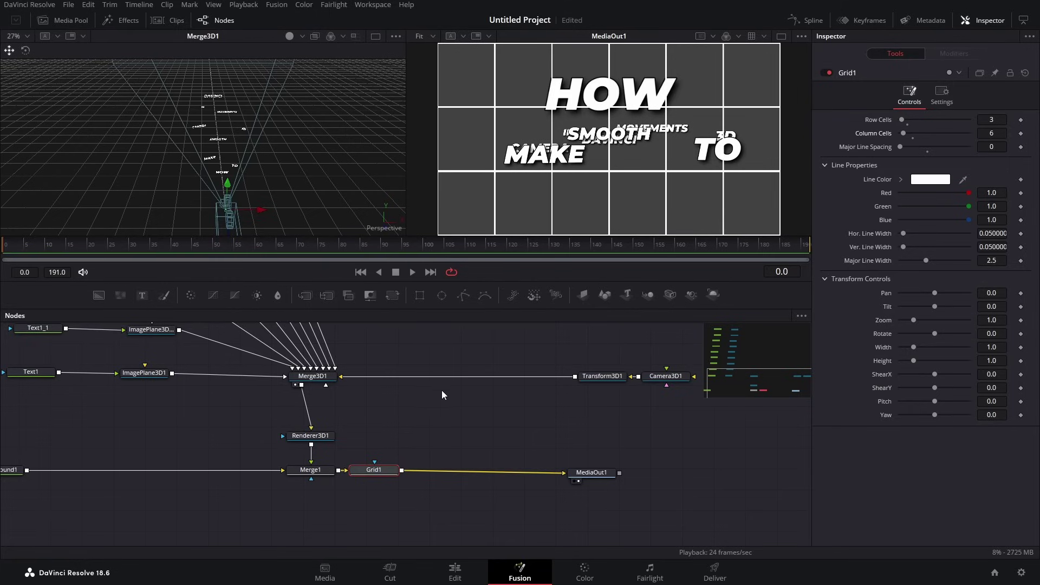
- Keyframe the X, Y and Z translation of Transform3D1 at frame 0
left_click_drag(564, 404, 503, 451)
left_click(541, 422)
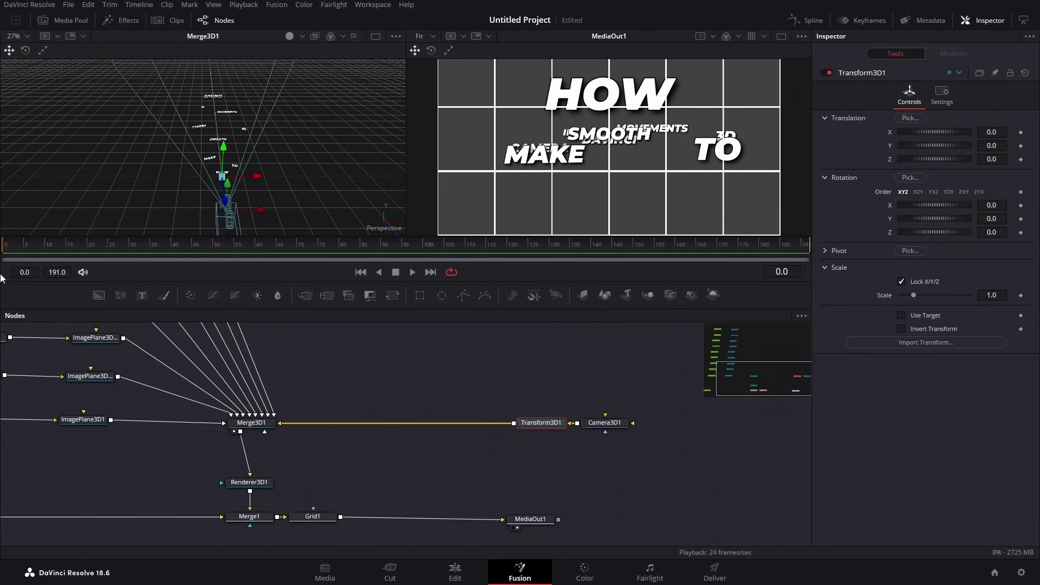
left_click(1021, 132)
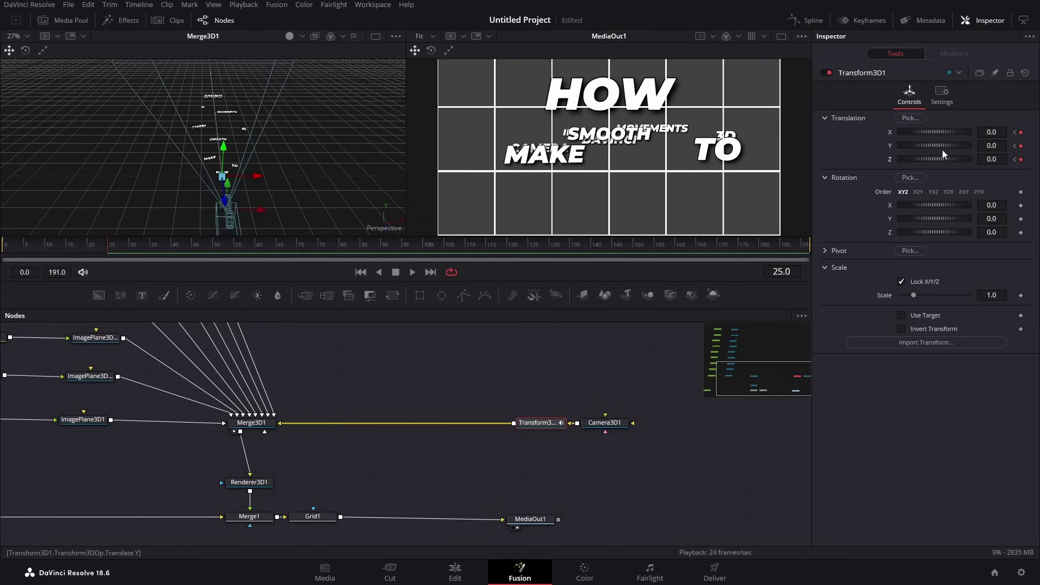
- At frame 25, set Transform3D1's translation to Y 0.053 and Z -0.22 to centre the word HOW in frame
left_click_drag(953, 145, 974, 155)
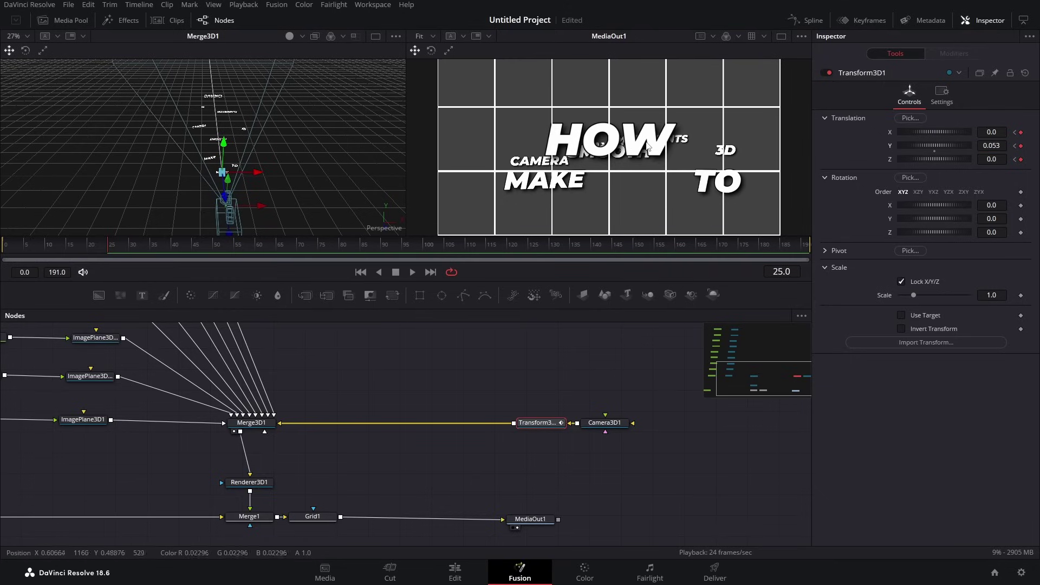
left_click_drag(925, 161, 926, 160)
left_click(995, 160)
key("BackSpace")
type("7")
left_click_drag(29, 246, 108, 261)
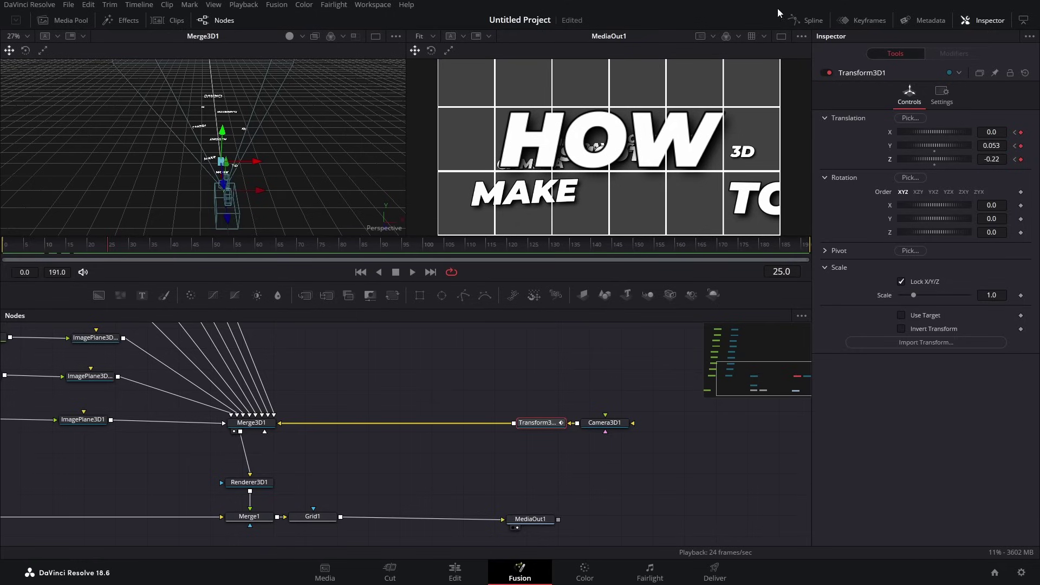
- Smooth all of Transform3D1's X, Y and Z offset curves in the Spline editor and set Ease In to 100
left_click(807, 20)
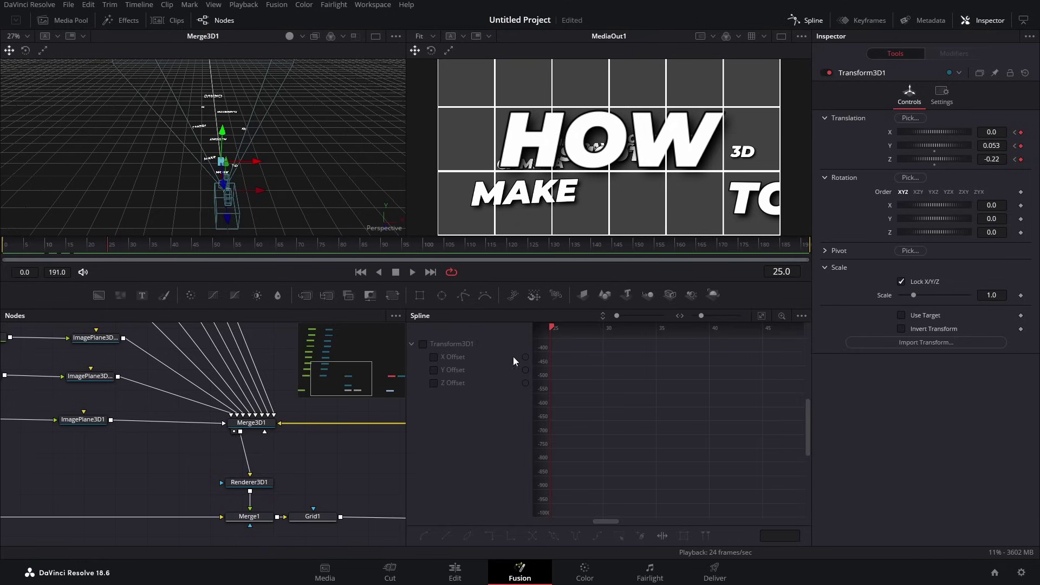
left_click(423, 344)
left_click(762, 316)
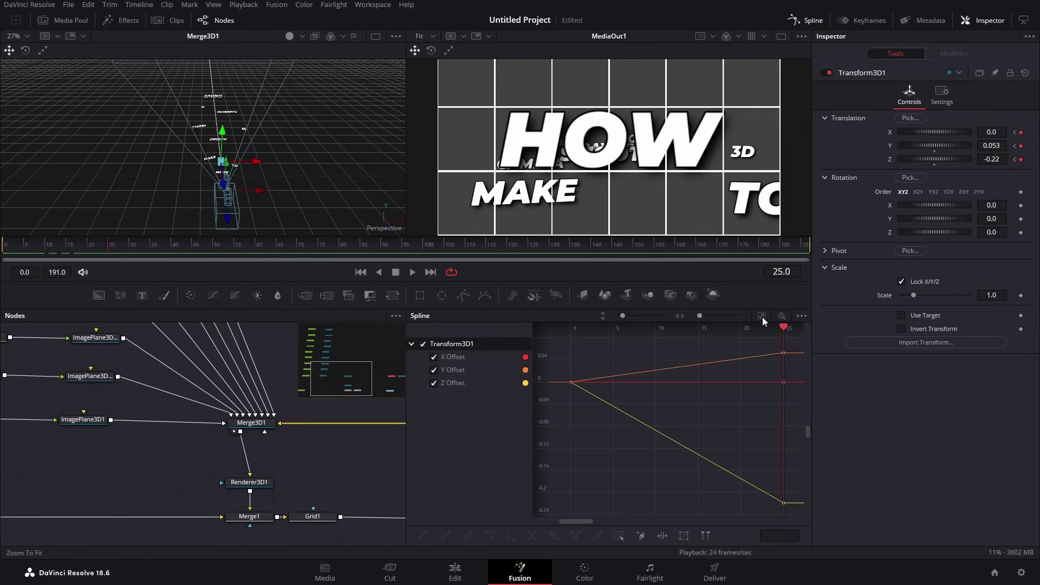
left_click(621, 538)
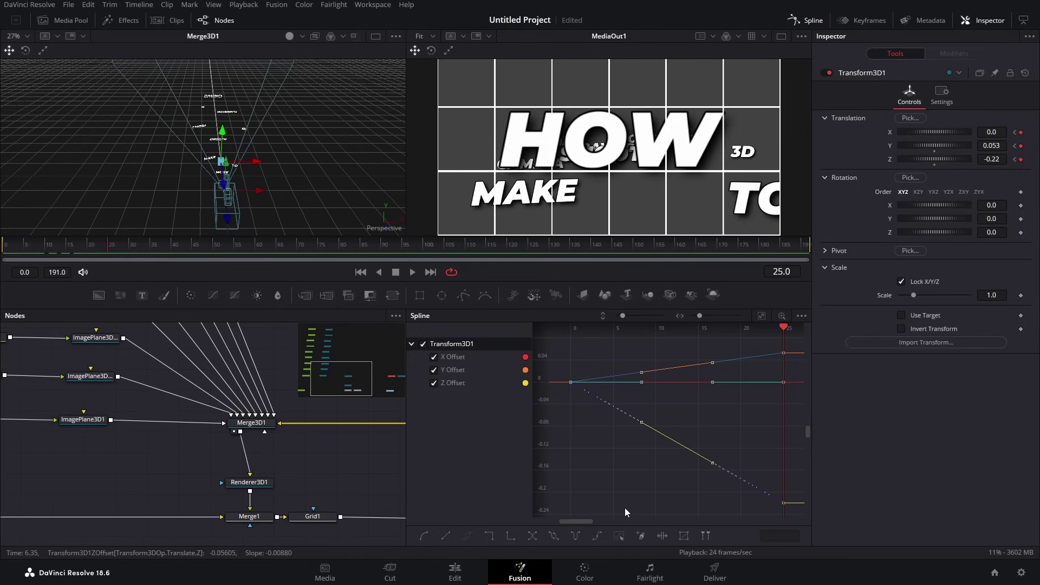
key("shift+s")
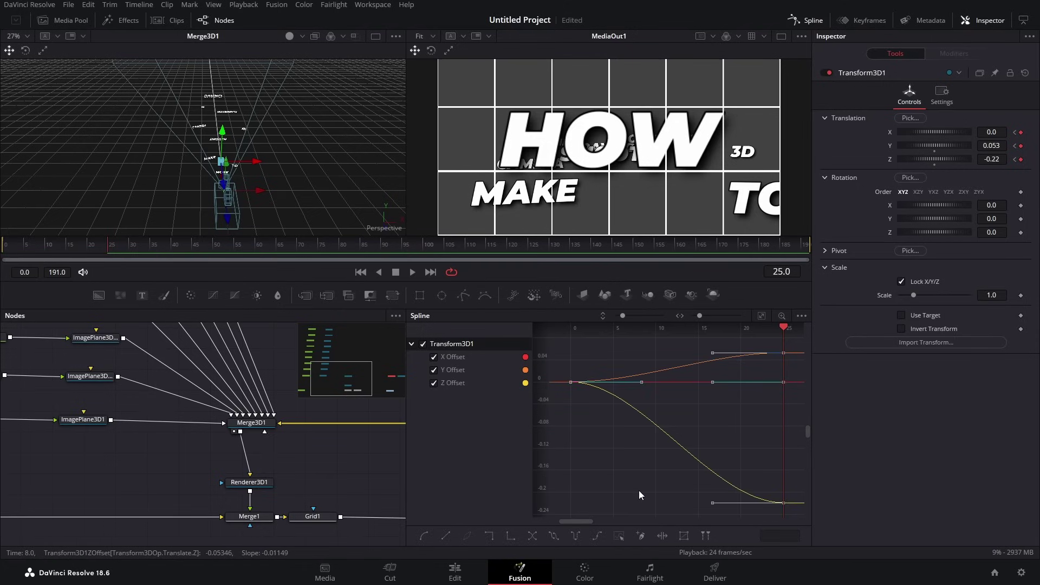
key("t")
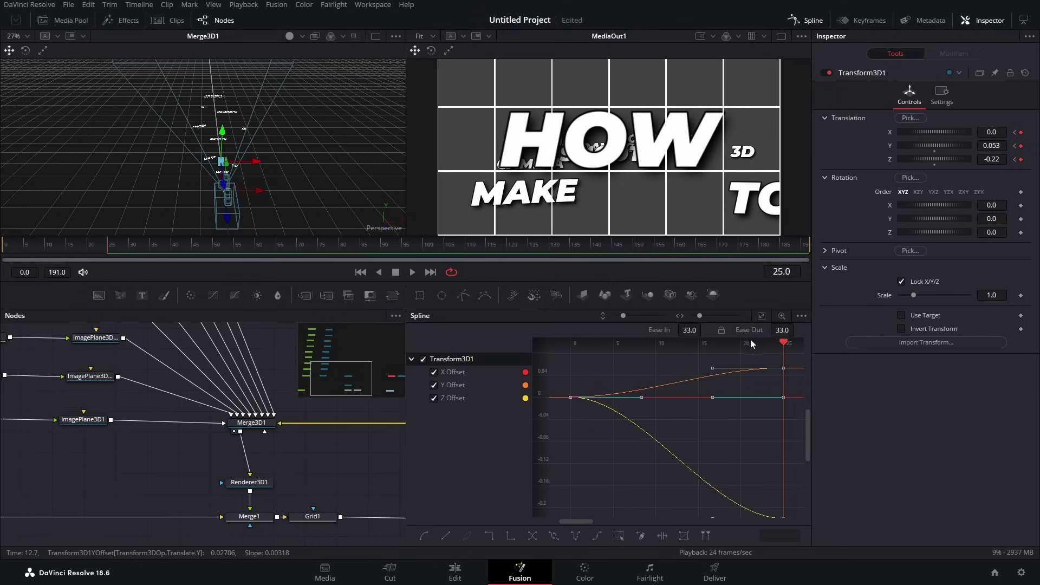
left_click_drag(664, 330, 705, 329)
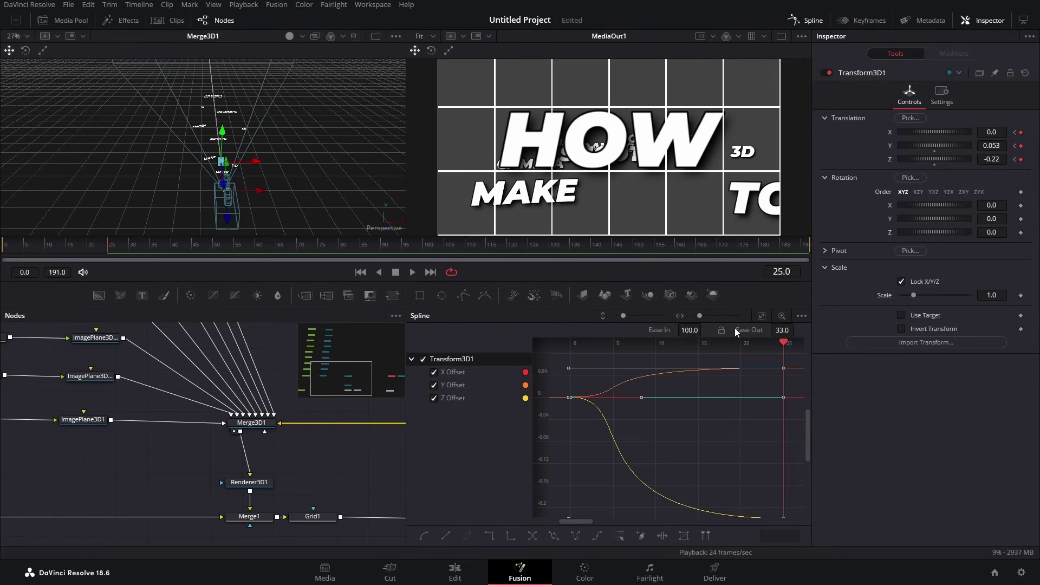
- Play the camera move toward HOW from frame 0 to check its easing, and close the Spline editor
left_click_drag(26, 248, 1, 249)
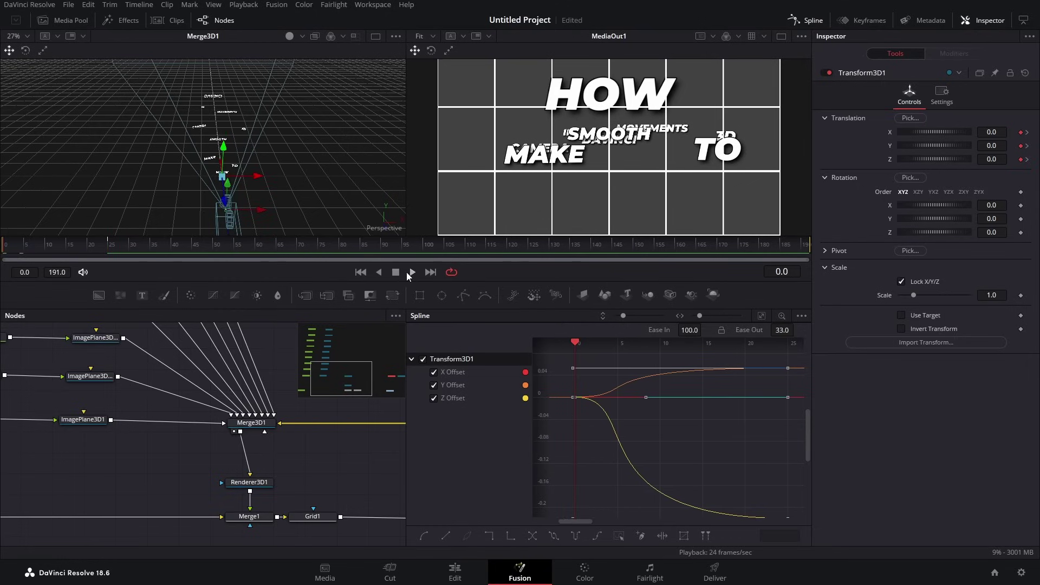
left_click(410, 272)
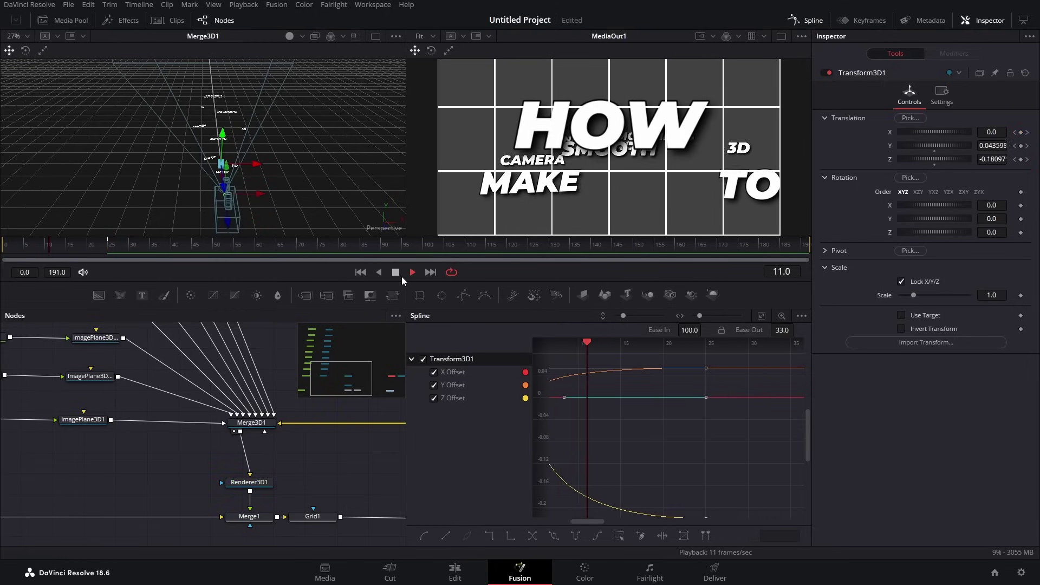
left_click(393, 273)
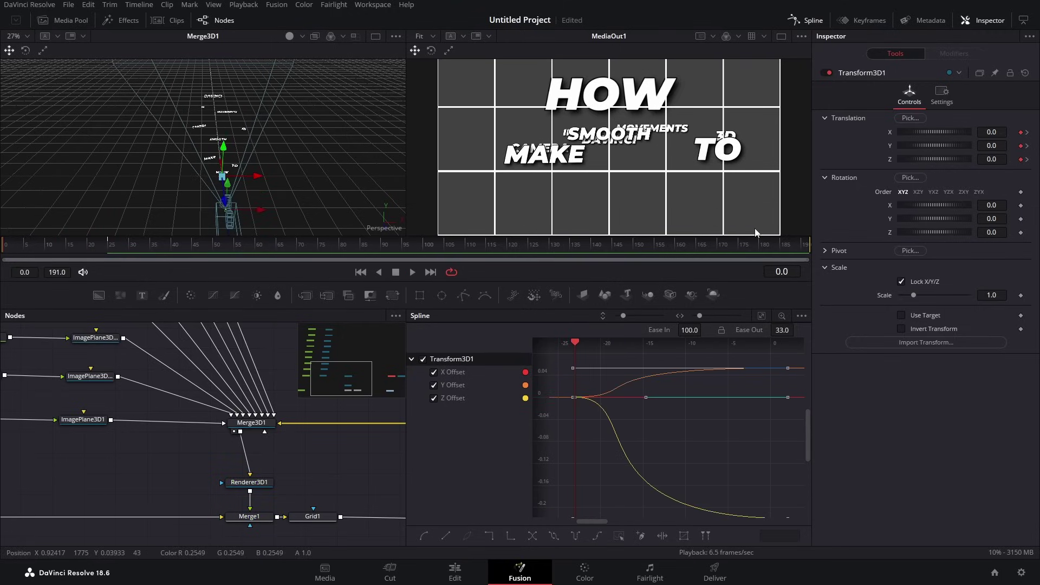
left_click(813, 22)
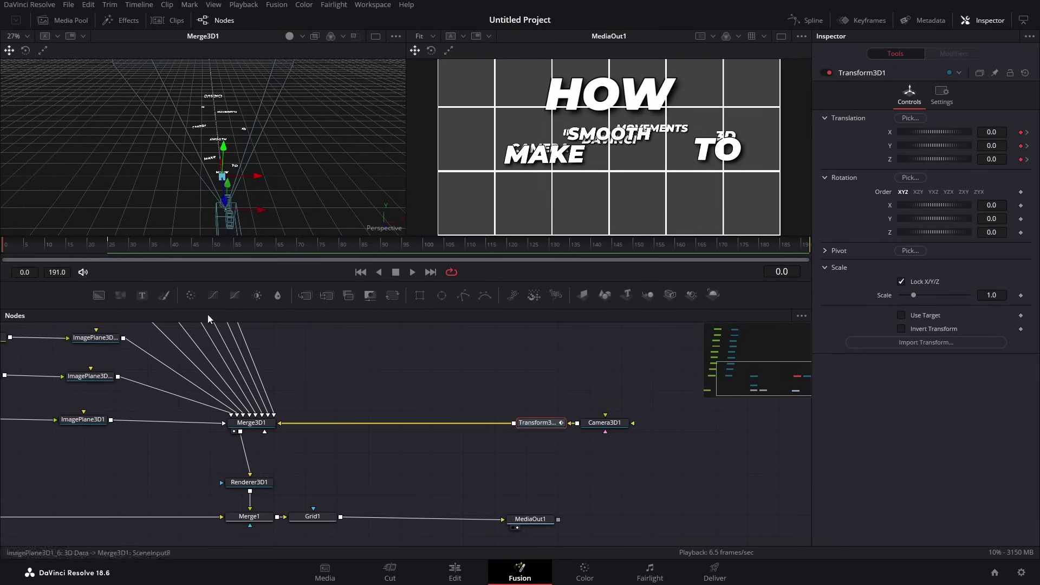
- Insert a second Transform 3D node between Transform3D1 and Merge3D1, with the playhead at frame 25
left_click(105, 248)
mouse_move(108, 248)
left_mouse_down()
mouse_move(98, 249)
mouse_move(110, 256)
left_mouse_up()
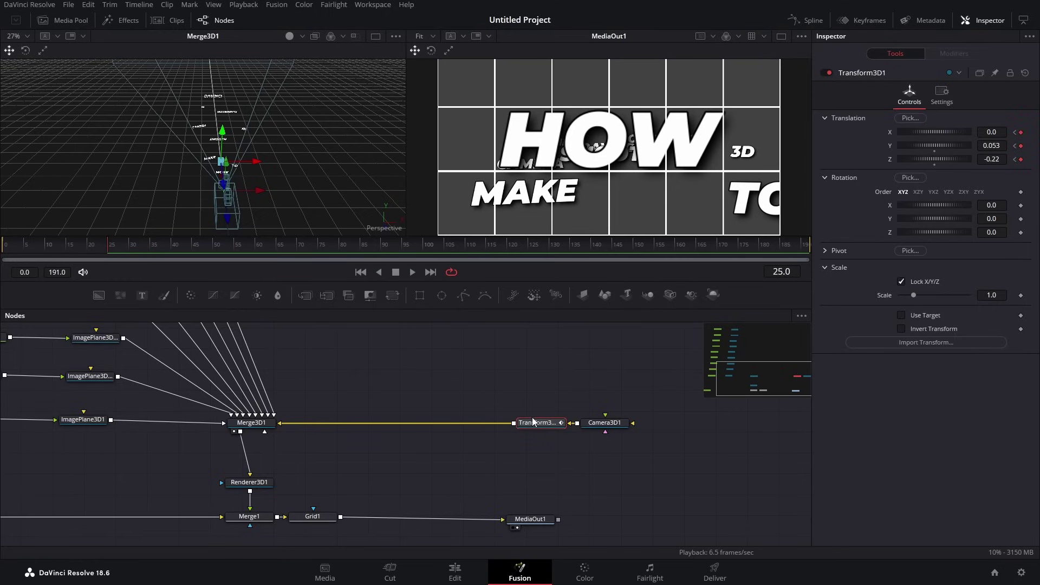
key("shift+space")
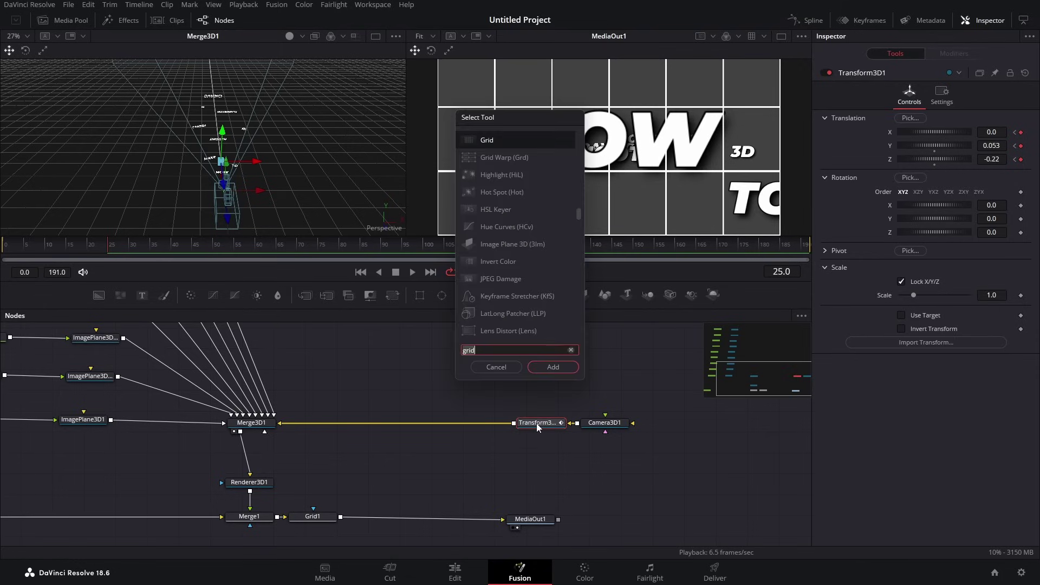
type("tran")
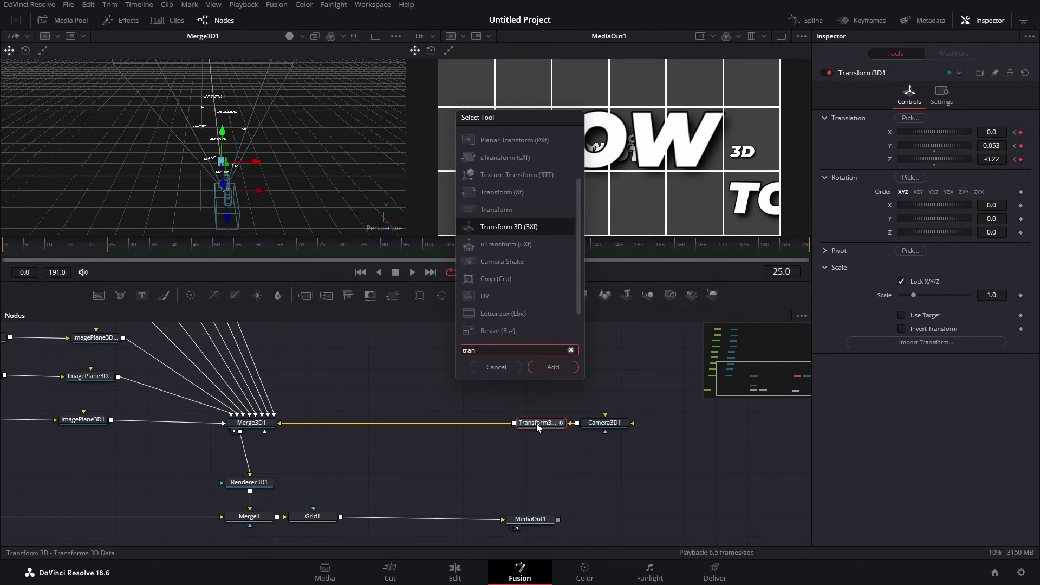
key("Return")
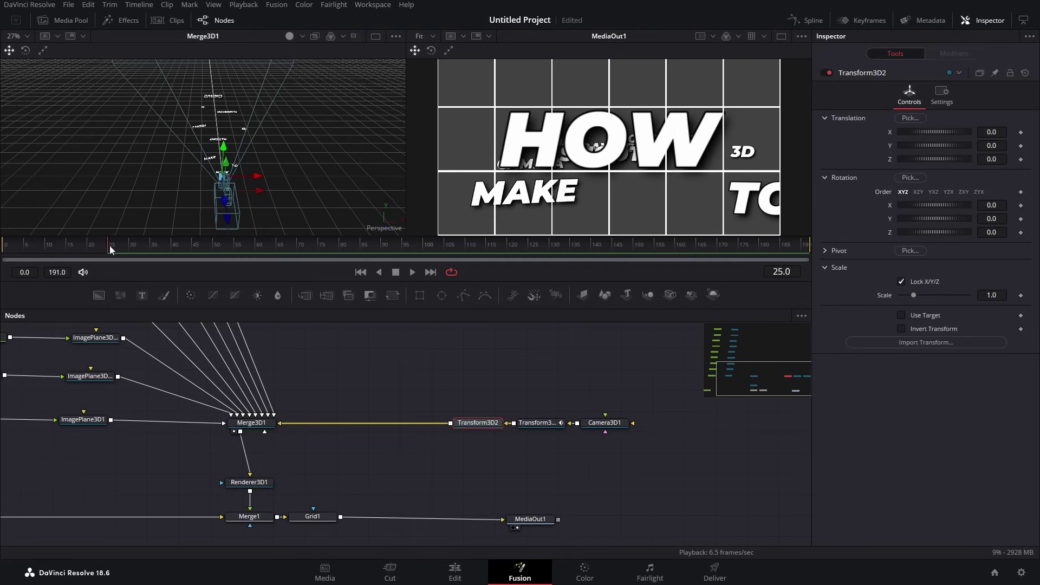
left_click(530, 424)
left_click(485, 425)
left_click(530, 422)
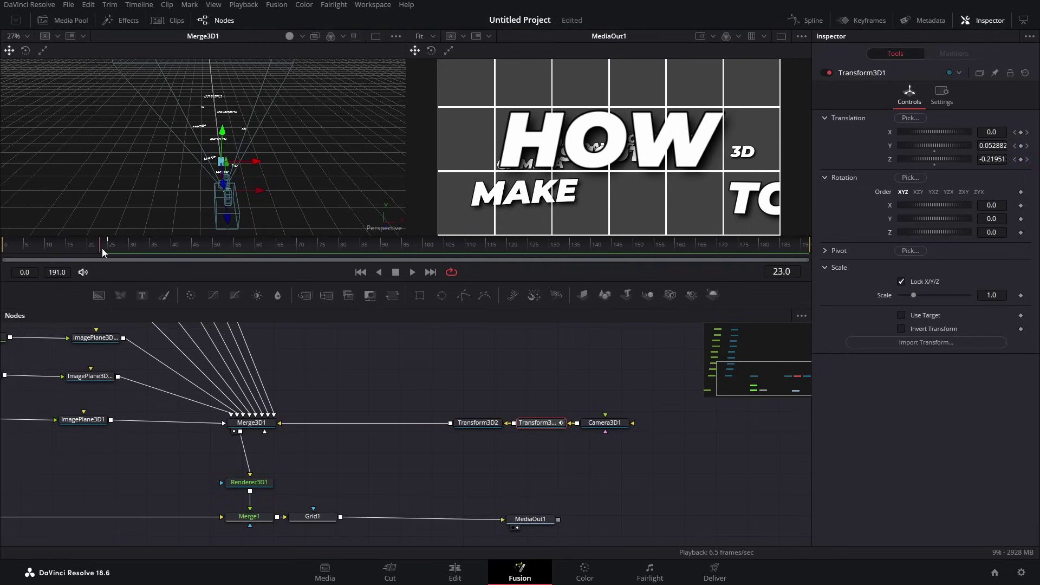
- Keyframe the X, Y and Z translation and the Y rotation of Transform3D2 at frame 20
left_click_drag(112, 248, 89, 246)
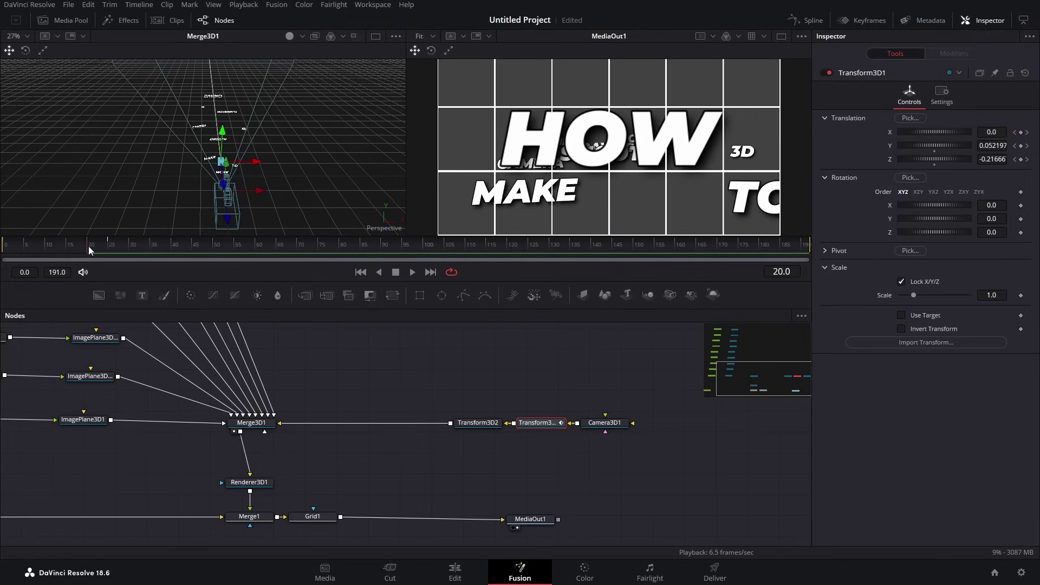
left_click(473, 424)
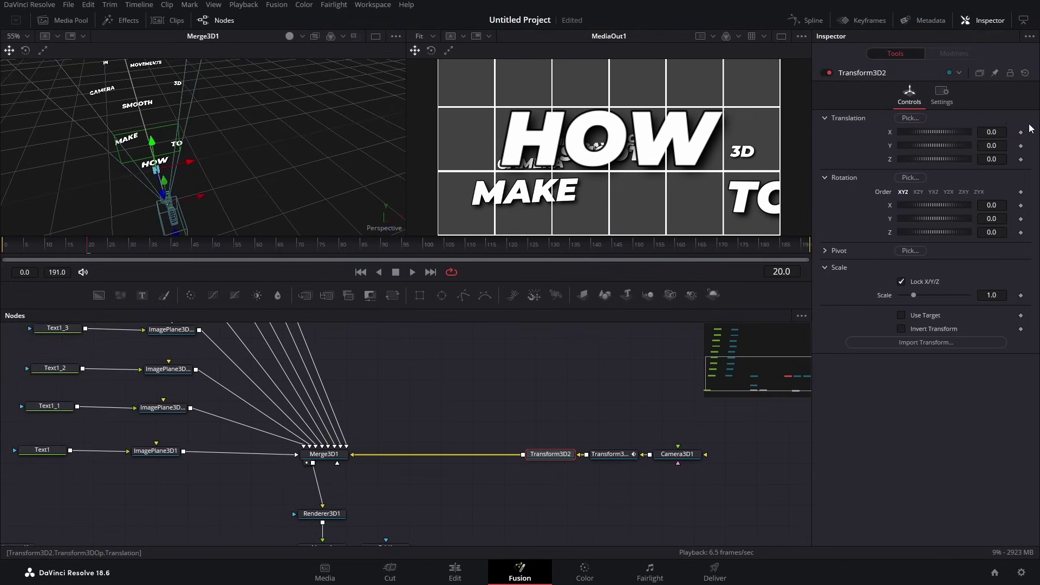
left_click(1021, 145)
left_click(1021, 160)
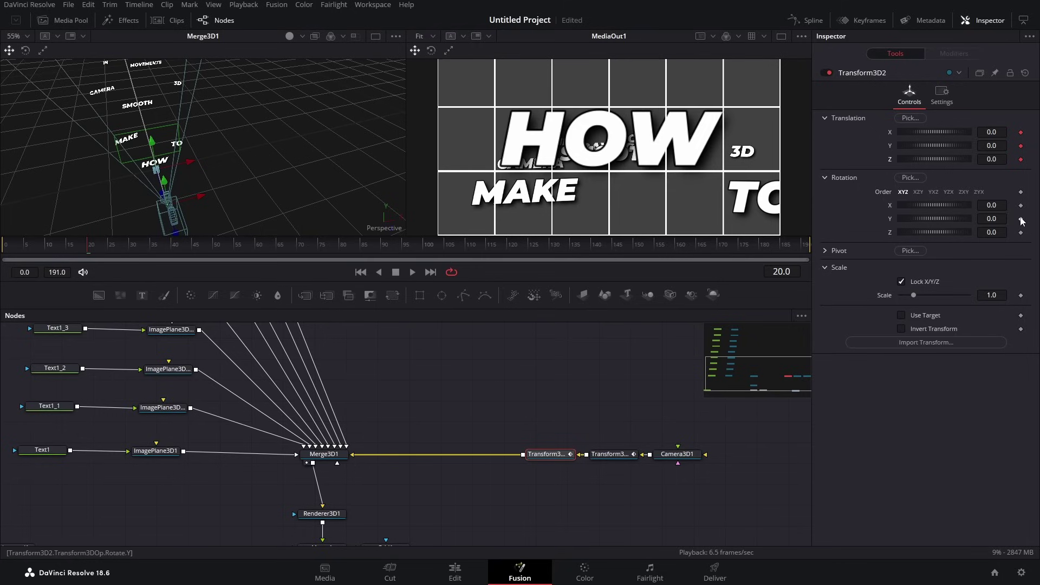
left_click(172, 407)
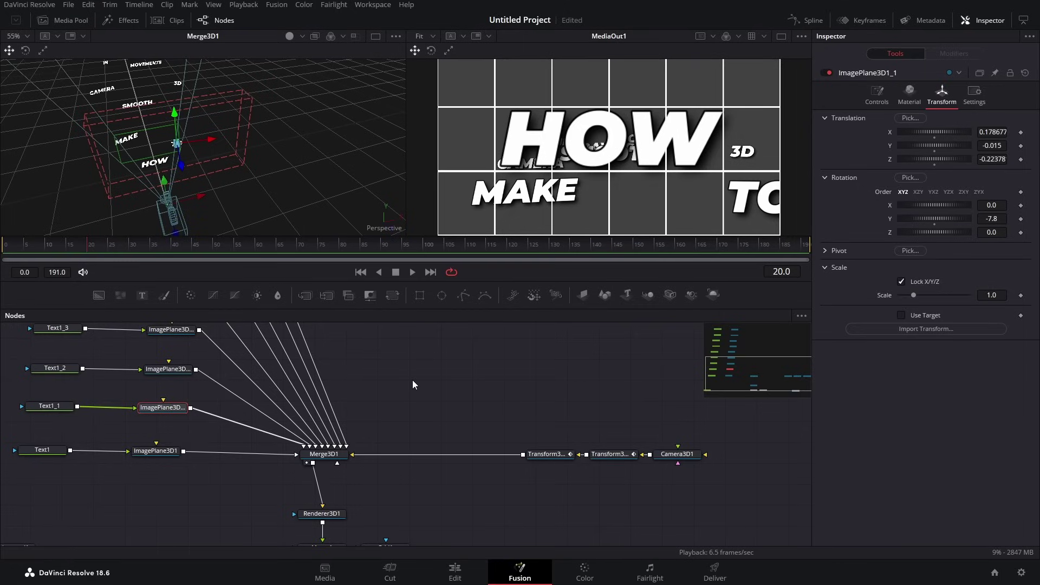
left_click(559, 458)
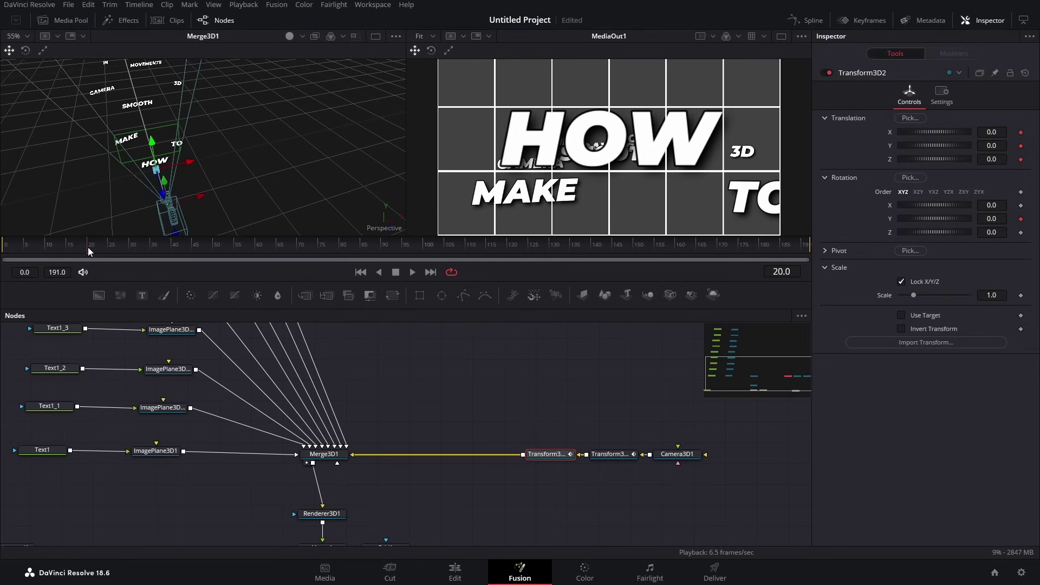
- Keyframe Transform3D2's translation and Y rotation at frame 45, with translation X 0.18, Y -0.071 and Z -0.19 to frame the word TO
left_click_drag(88, 250, 193, 248)
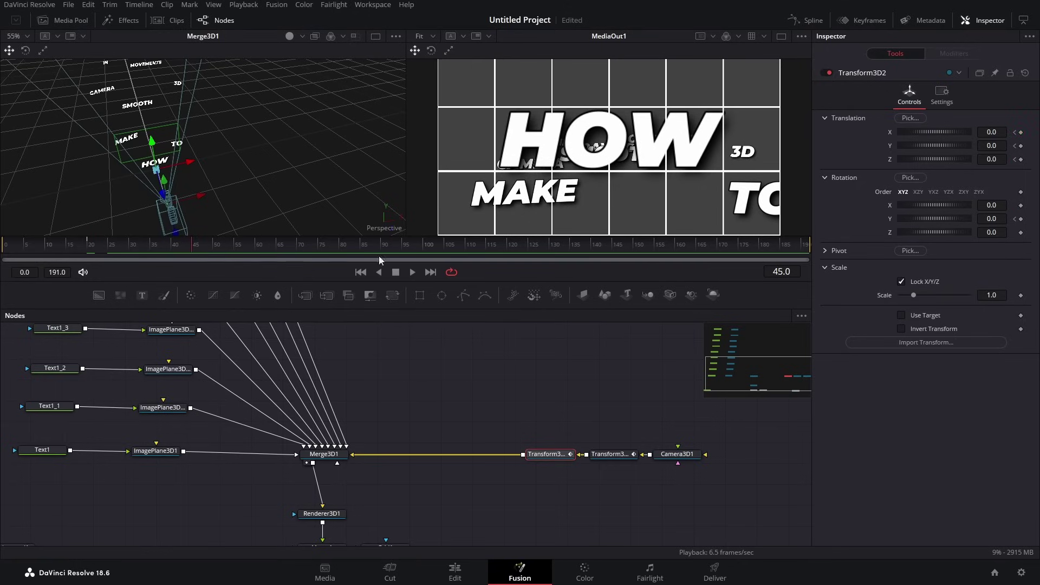
left_click(1021, 133)
left_click(1021, 145)
left_click(1021, 159)
left_click(1021, 219)
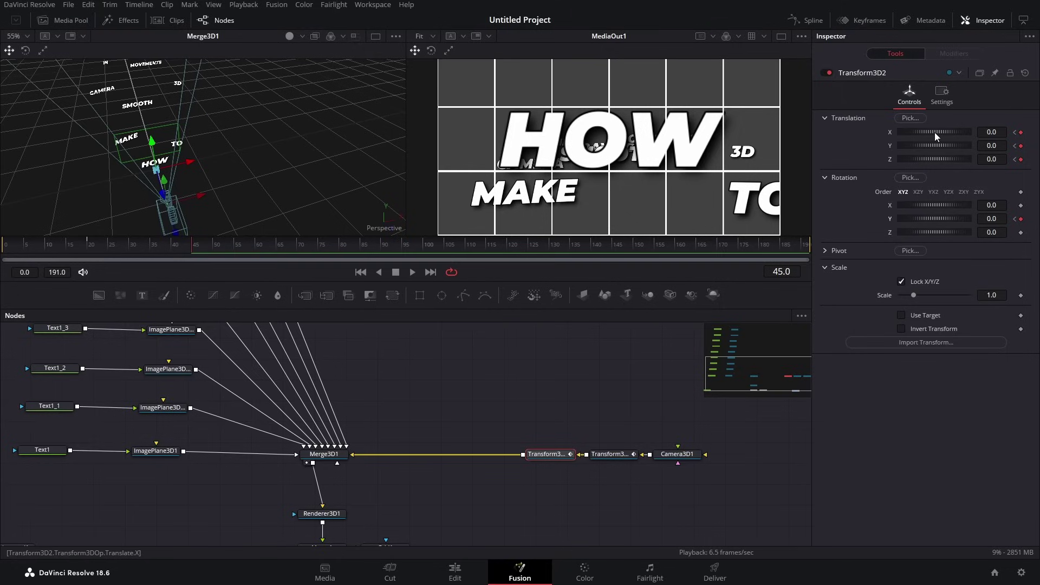
left_click_drag(935, 131, 994, 146)
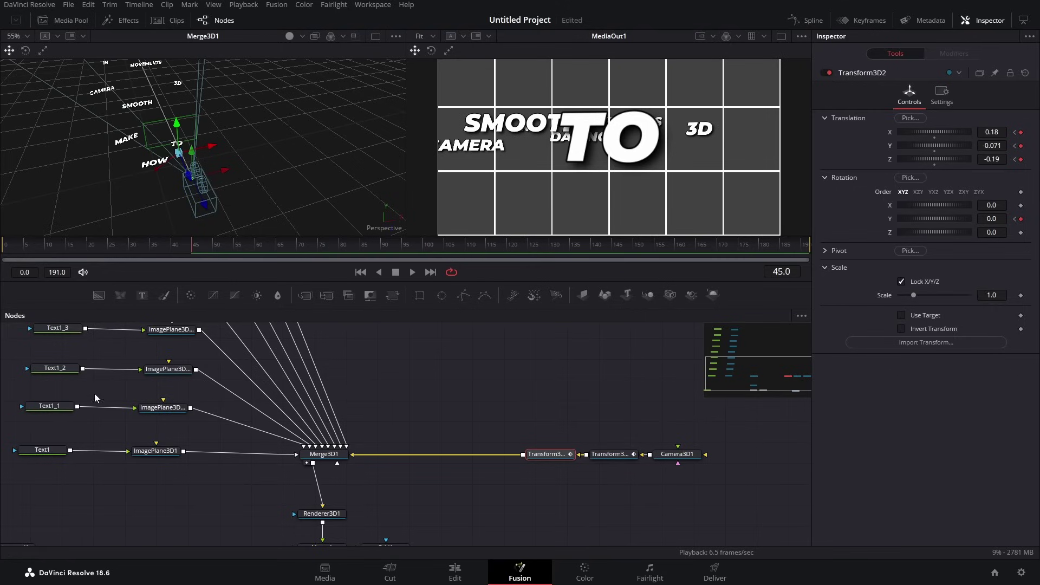
- Match Transform3D2's Y rotation to the TO image plane at -7.8 and recentre the word with X translation 0.173
left_click(161, 408)
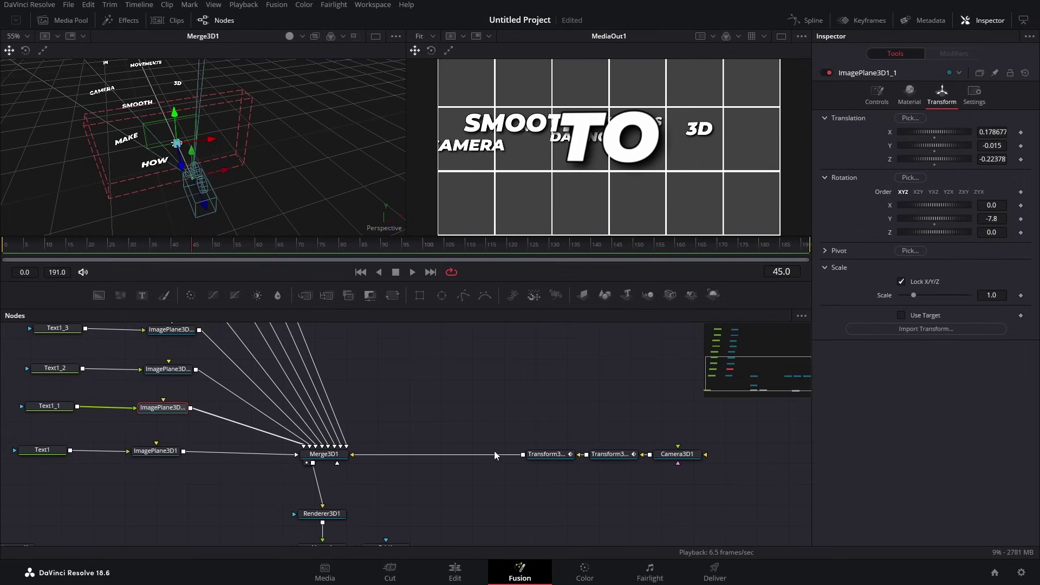
left_click(544, 454)
left_click(999, 218)
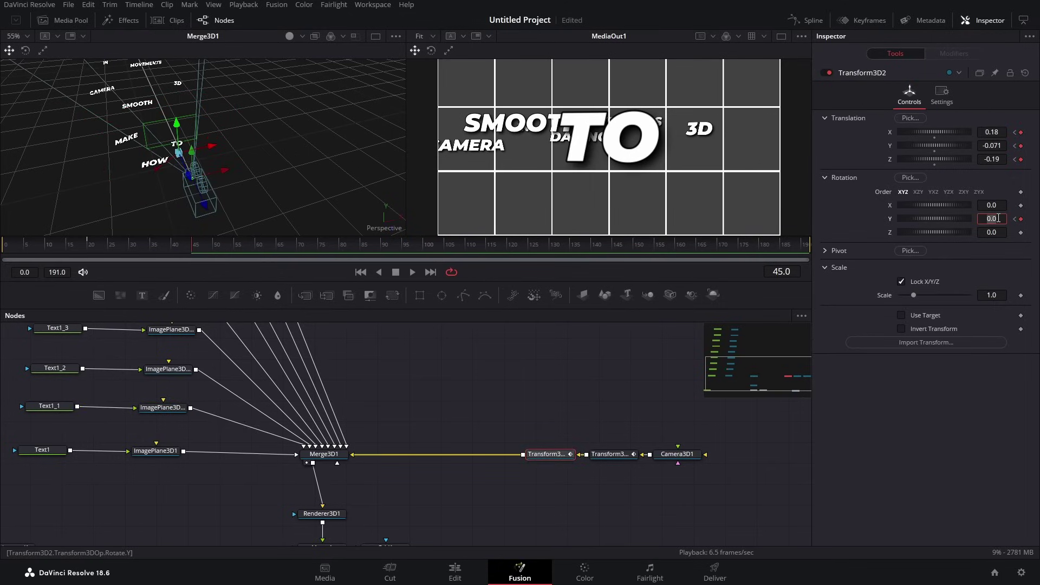
type("-7.8")
key("Tab")
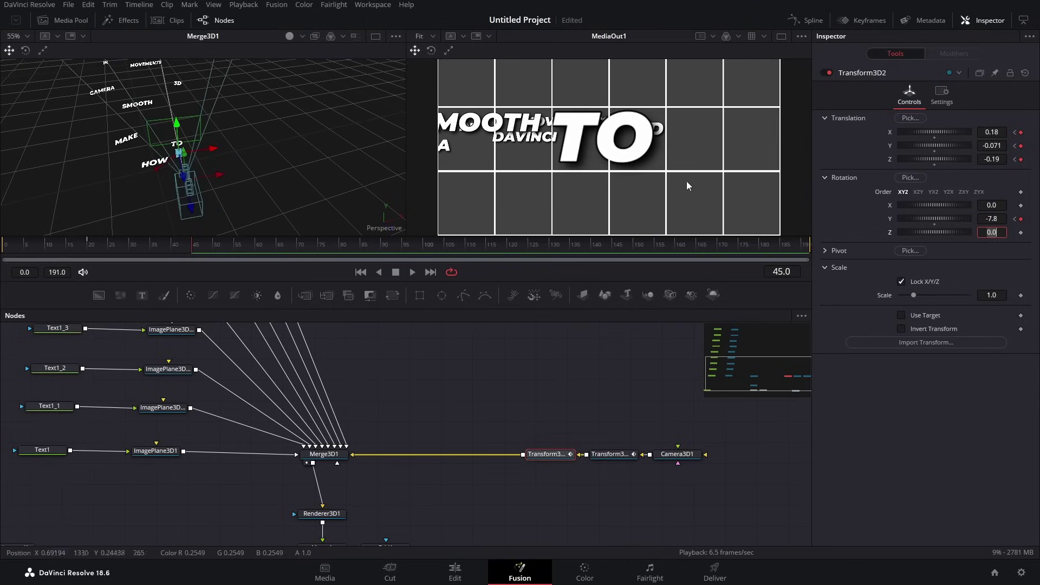
left_click_drag(935, 133, 931, 132)
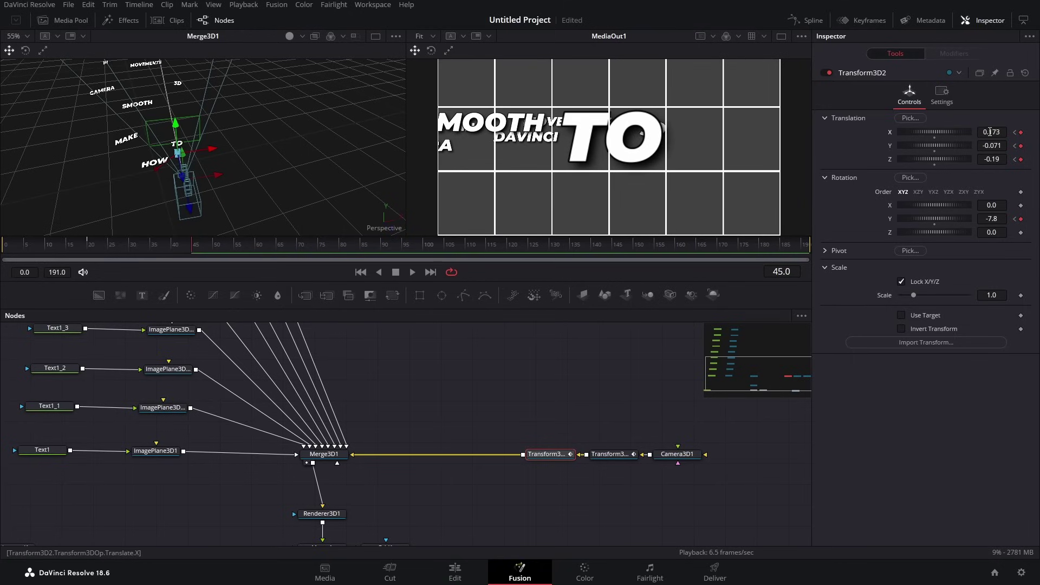
- Smooth all of Transform3D2's offset and Y rotation curves in the Spline editor and set Ease In to 100
left_click(809, 19)
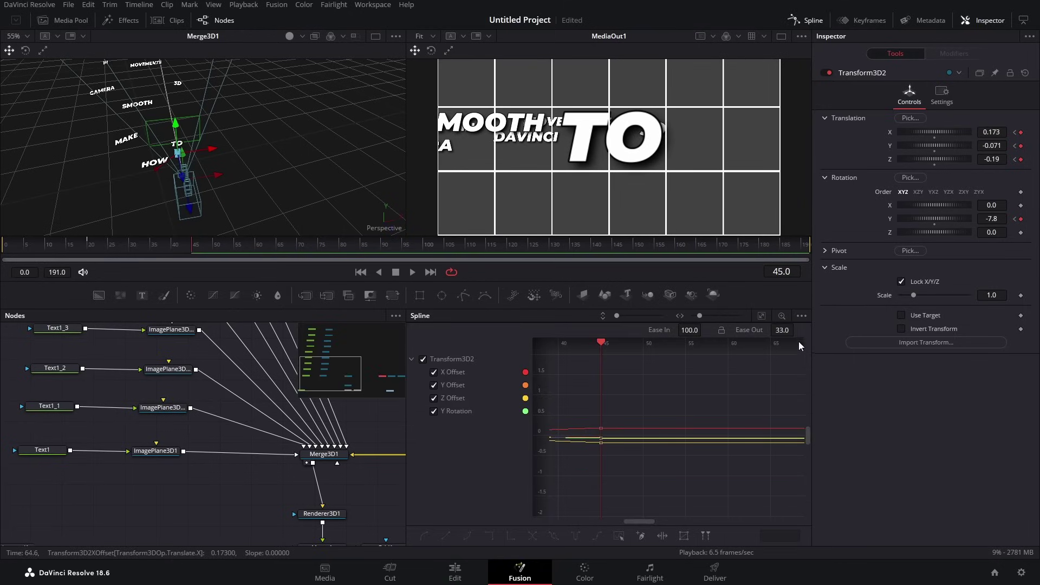
left_click(619, 536)
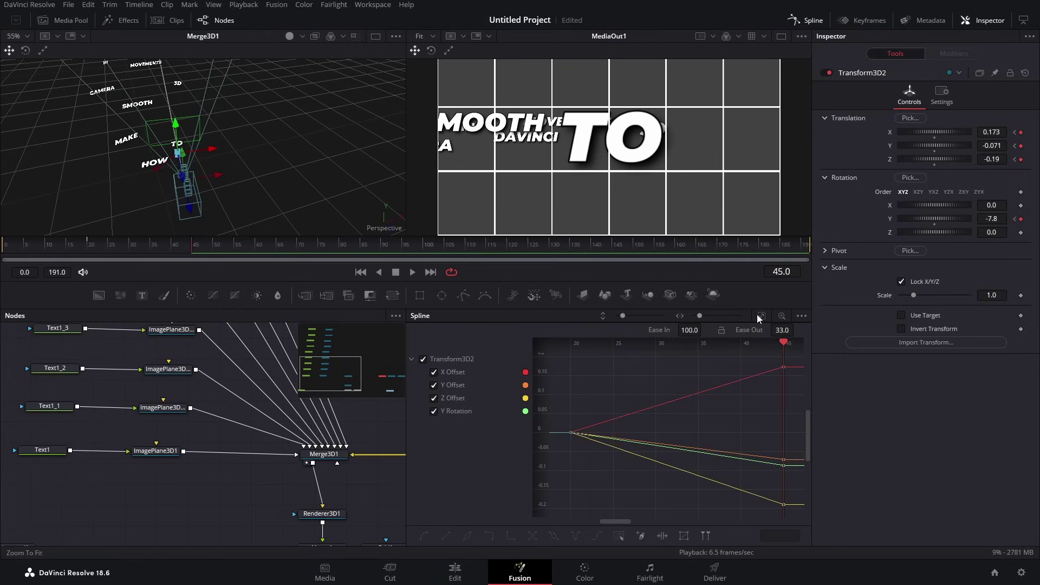
left_click(614, 536)
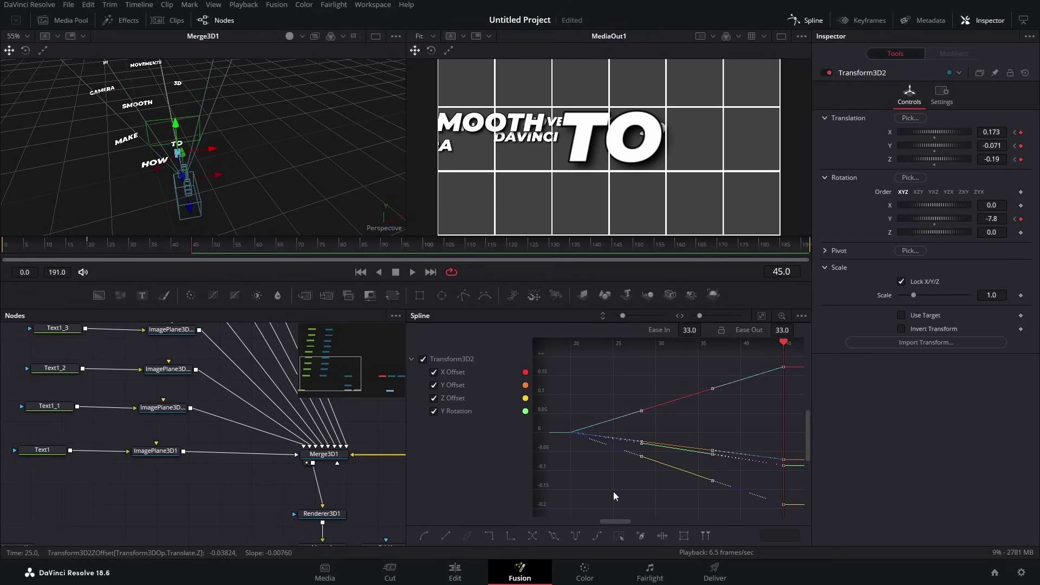
key("s")
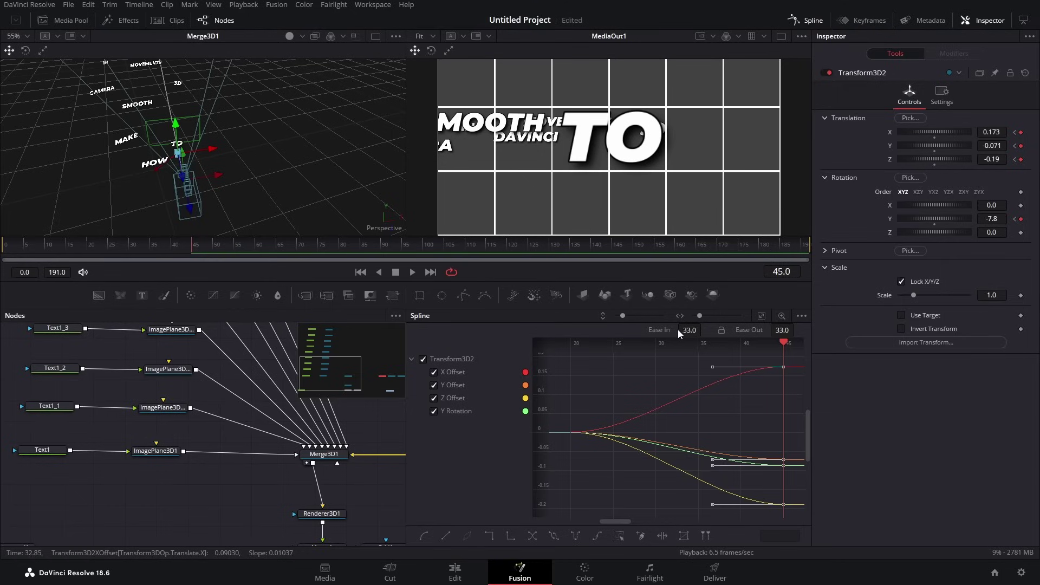
left_click_drag(685, 330, 704, 329)
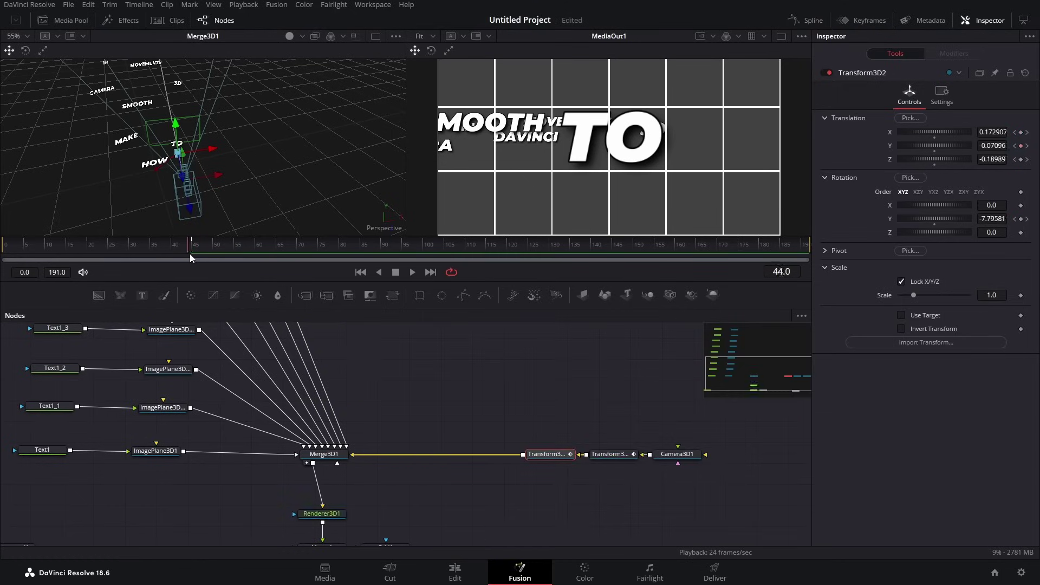
- Add a Transform 3D node between Transform3D2 and Merge3D1 with the playhead at frame 40
left_click_drag(190, 254, 174, 255)
left_click(193, 248)
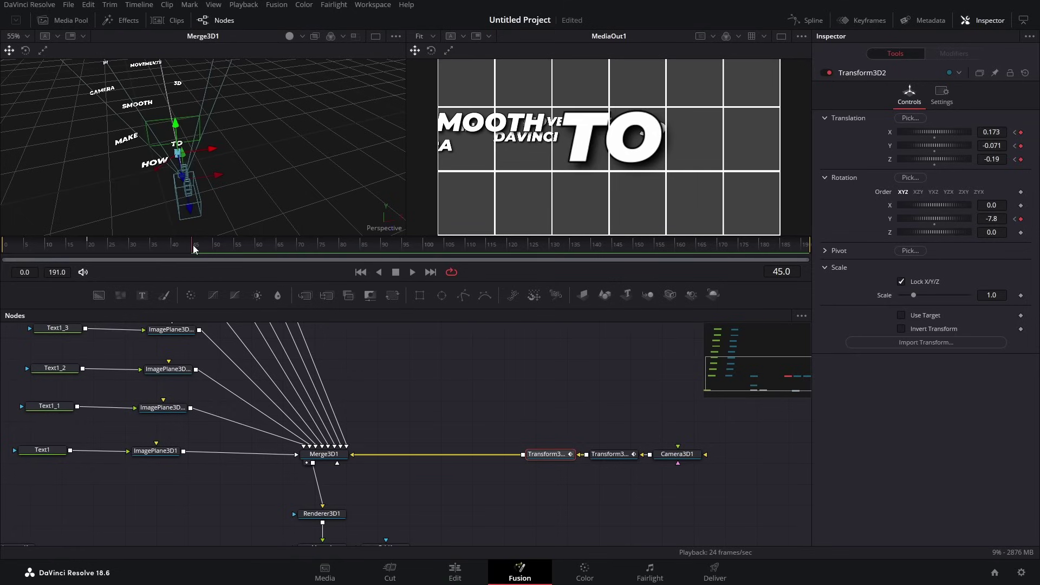
left_click(171, 249)
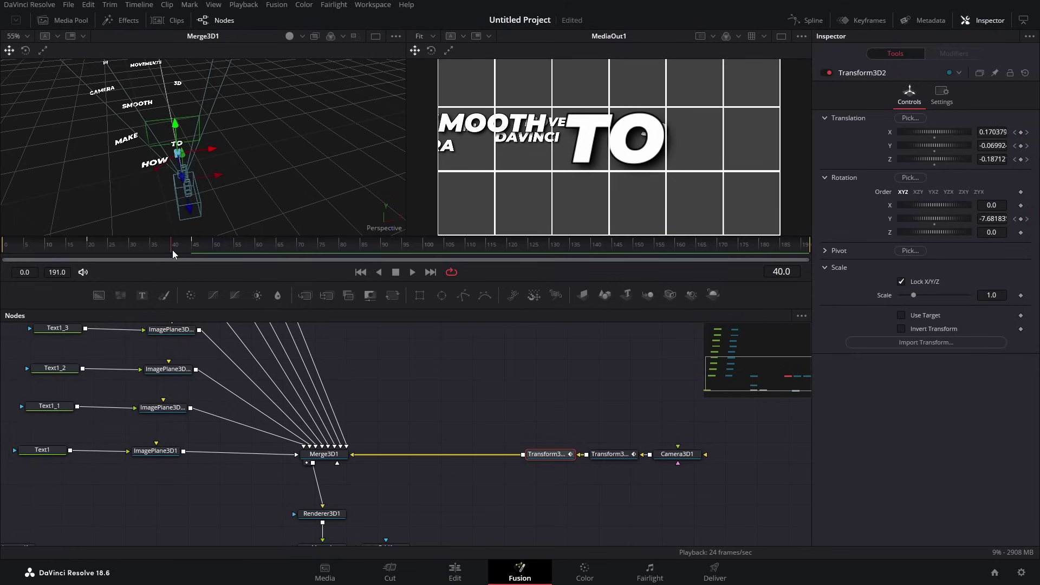
left_click(458, 421)
key("shift+space")
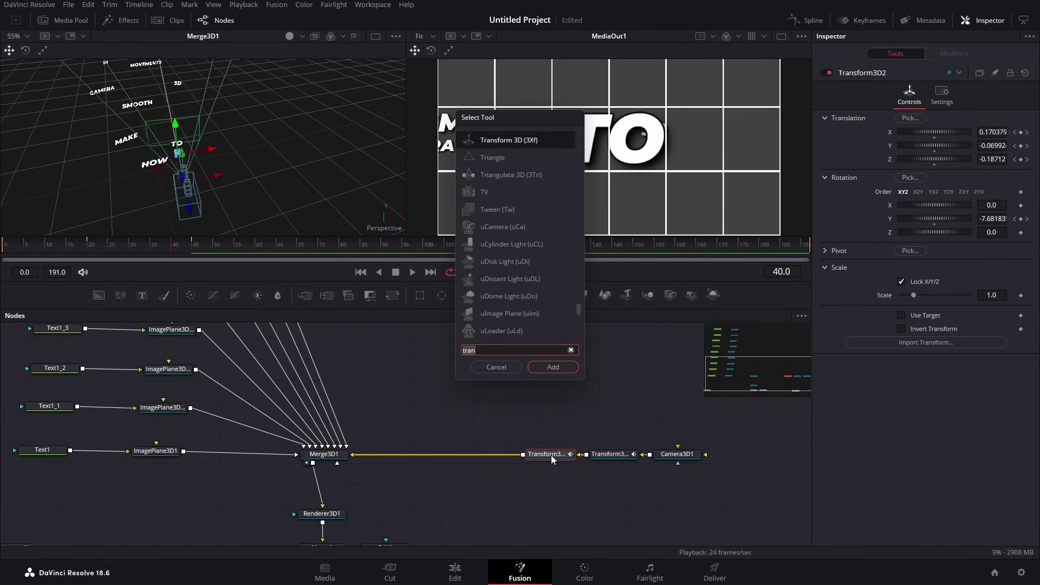
key("Return")
- Keyframe the X, Y and Z translation and the Y rotation of Transform3D3 at frame 40
left_click(1021, 133)
left_click(1021, 146)
left_click(1021, 159)
left_click(1021, 218)
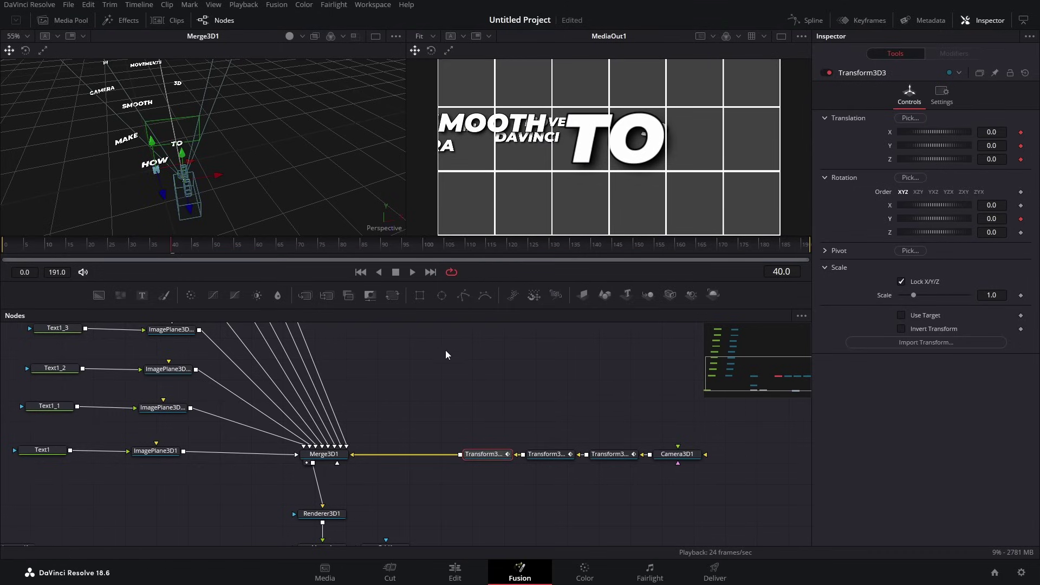
- Check the MAKE image plane's rotation and keyframe Transform3D3's translation and Y rotation at frame 65
left_click(168, 369)
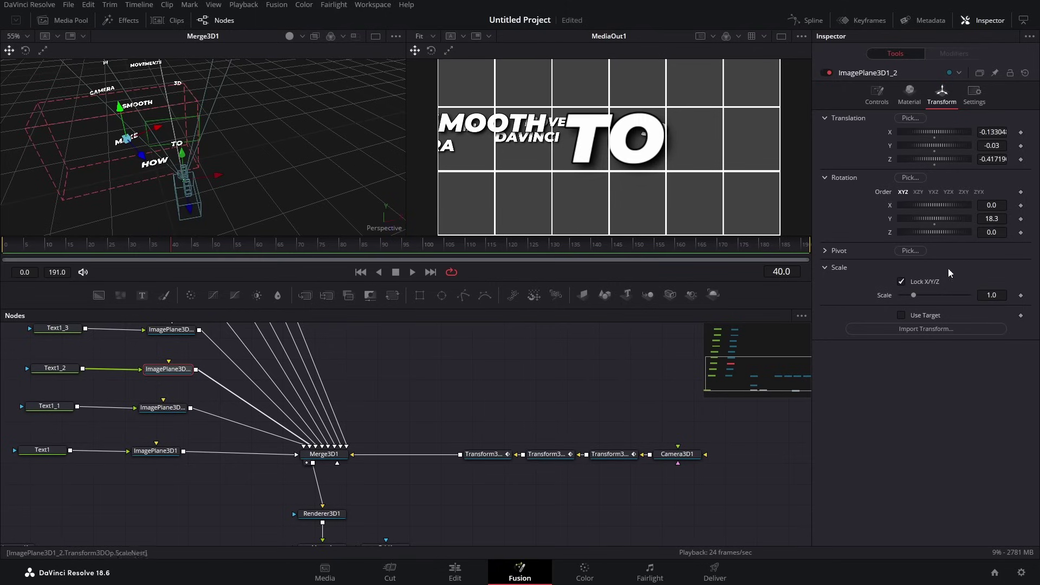
left_click(489, 457)
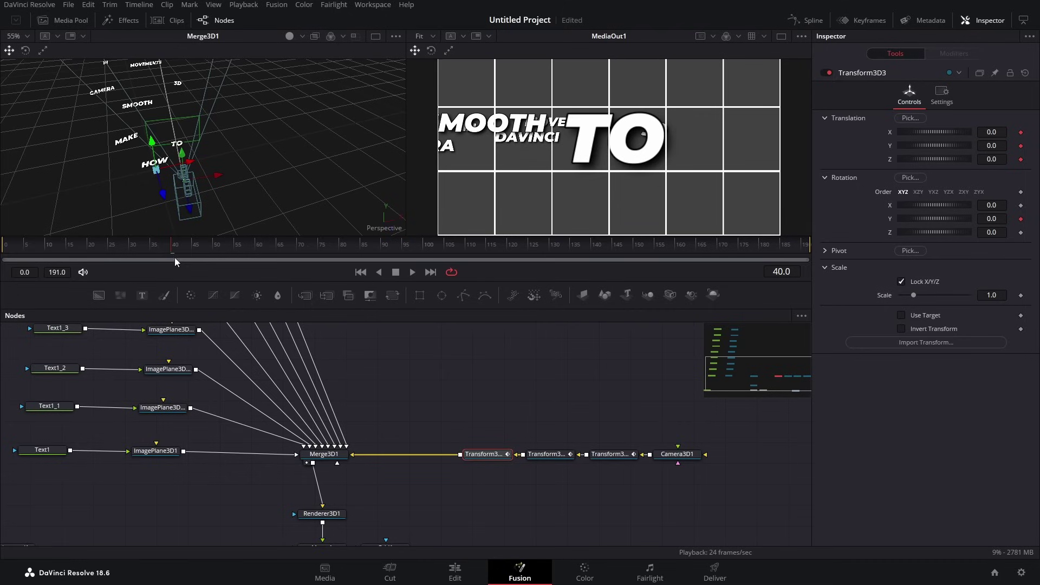
left_click_drag(169, 244, 277, 246)
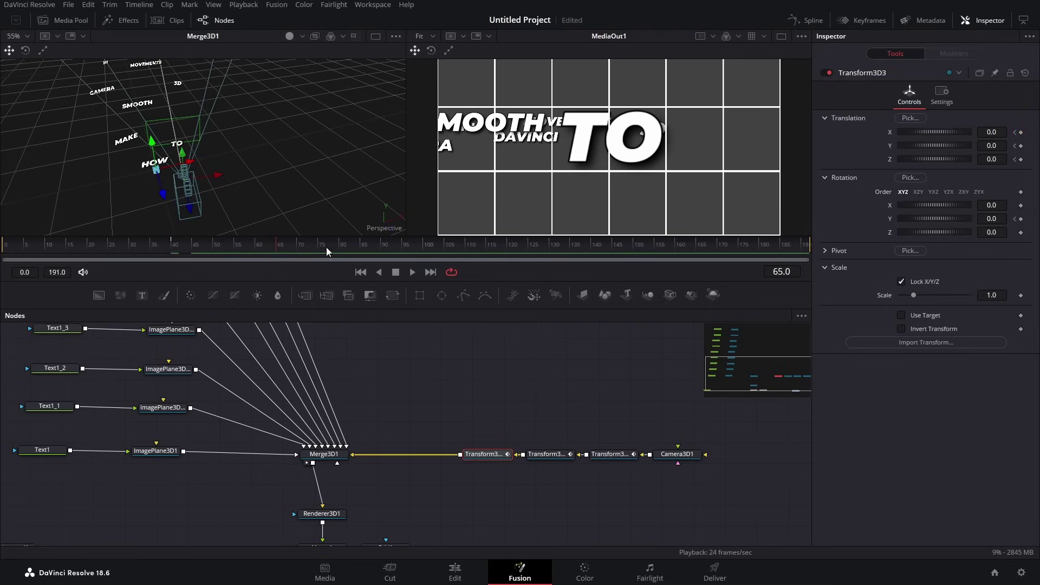
left_click(1021, 132)
left_click(1021, 146)
left_click(1021, 160)
left_click(1021, 219)
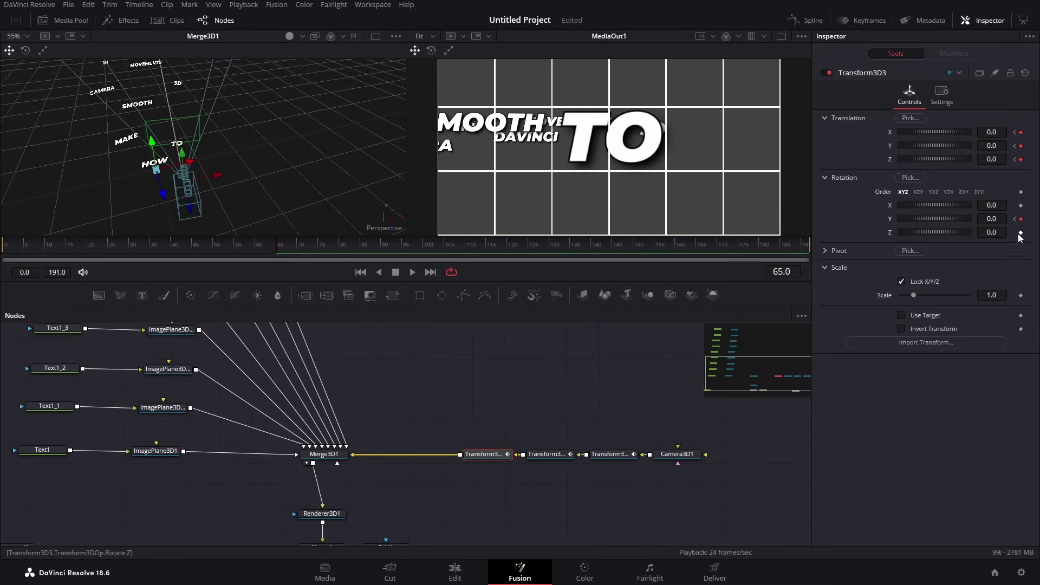
- Set Transform3D3's X translation to -0.377 and match its Y rotation to the MAKE image plane at 18.3
left_click_drag(104, 148, 158, 161)
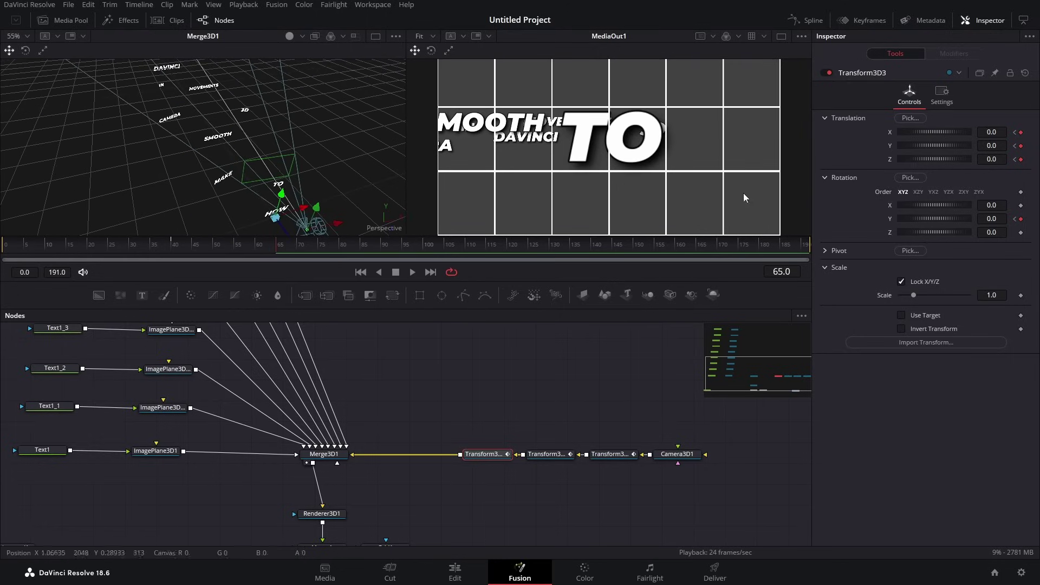
left_click(920, 132)
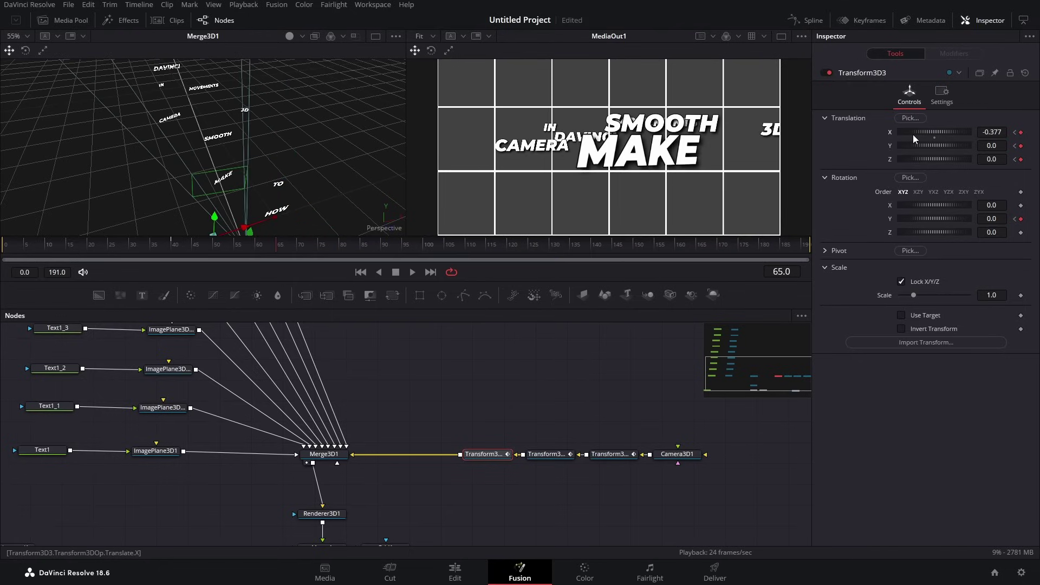
left_click(169, 371)
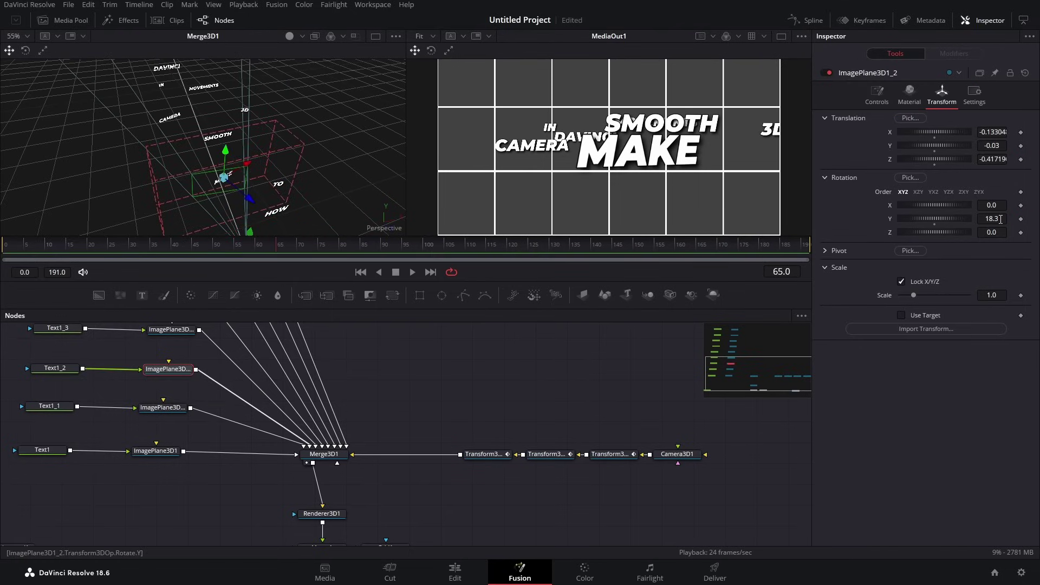
left_click(491, 456)
left_click(993, 220)
type("18.3")
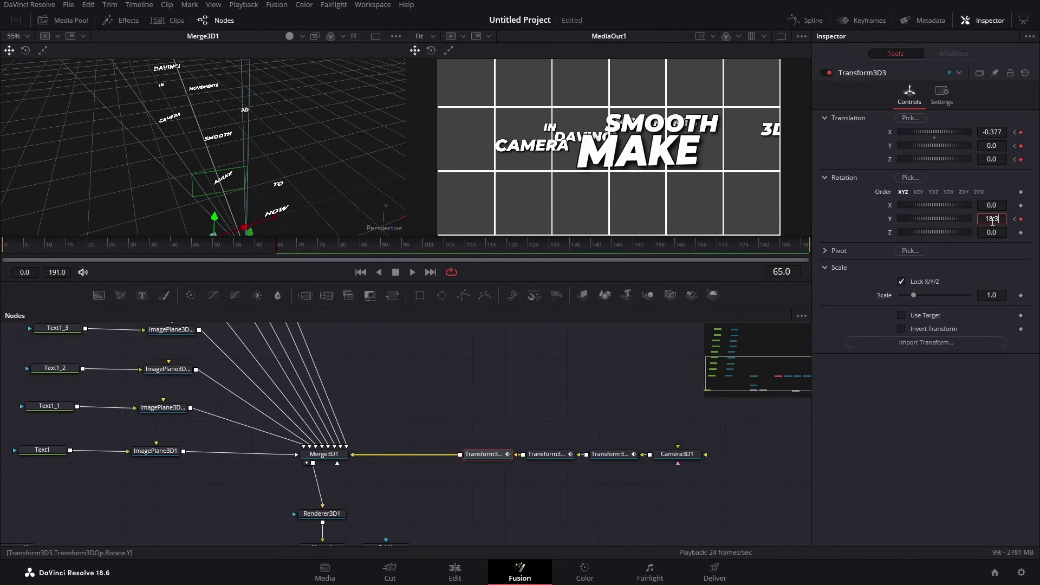
key("Tab")
- Frame the word MAKE by setting Transform3D3's translation to X -0.223, Y -0.012 and Z -0.08
left_click_drag(997, 133, 1029, 132)
mouse_move(995, 146)
left_mouse_down()
mouse_move(1005, 161)
mouse_move(960, 162)
mouse_move(974, 161)
mouse_move(998, 132)
left_mouse_up()
left_click_drag(993, 146, 992, 146)
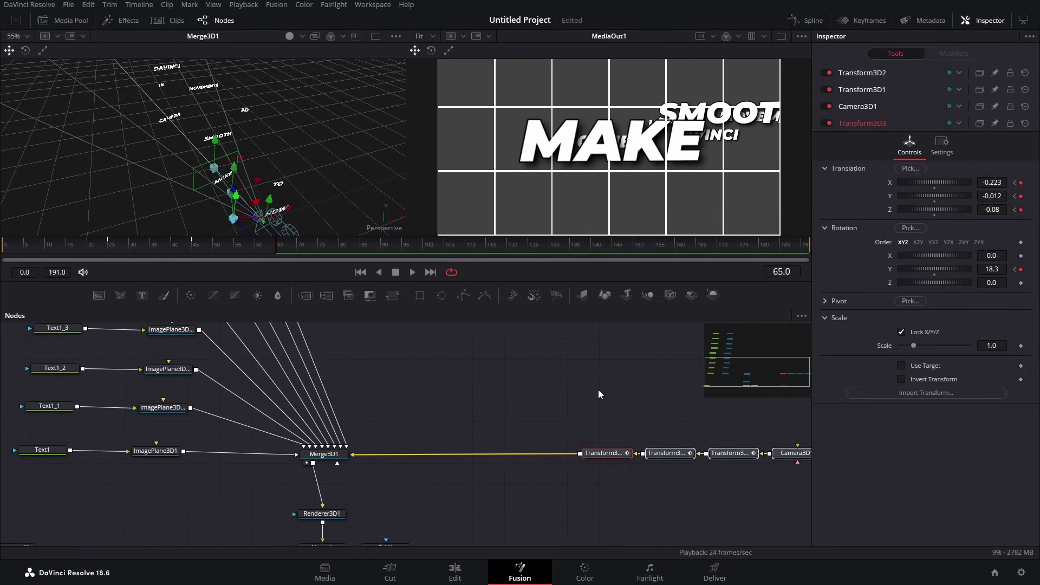
- Smooth all of Transform3D3's offset and Y rotation curves in the Spline editor and set Ease In to 100
left_click(599, 391)
left_click(603, 454)
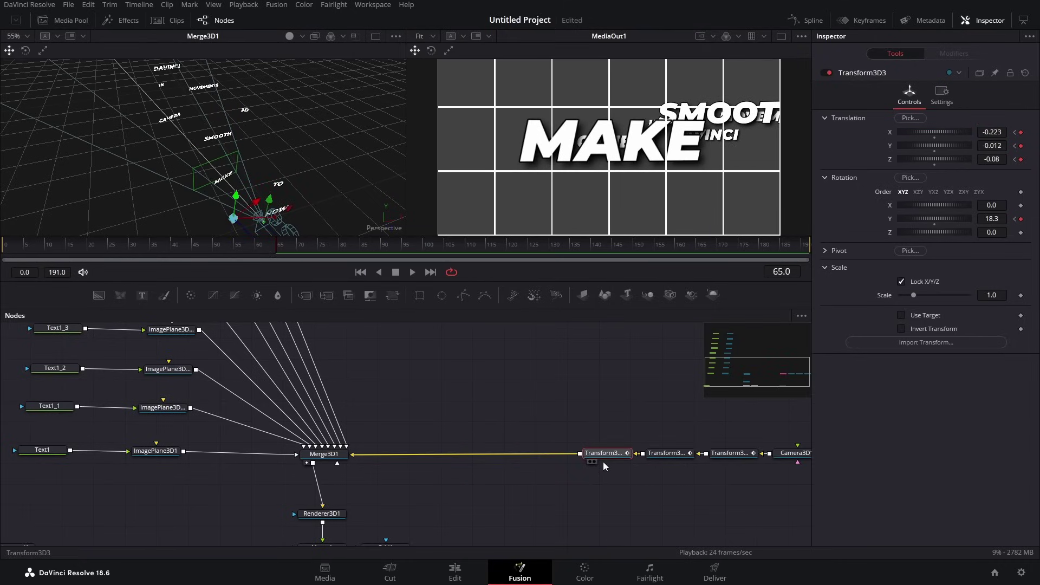
left_click(806, 20)
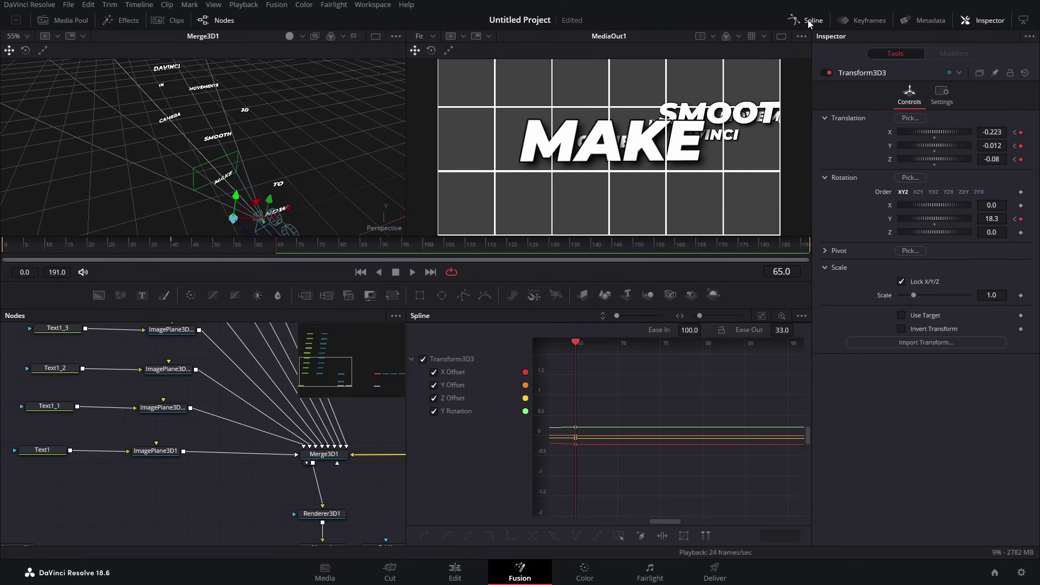
left_click(618, 536)
left_click(761, 317)
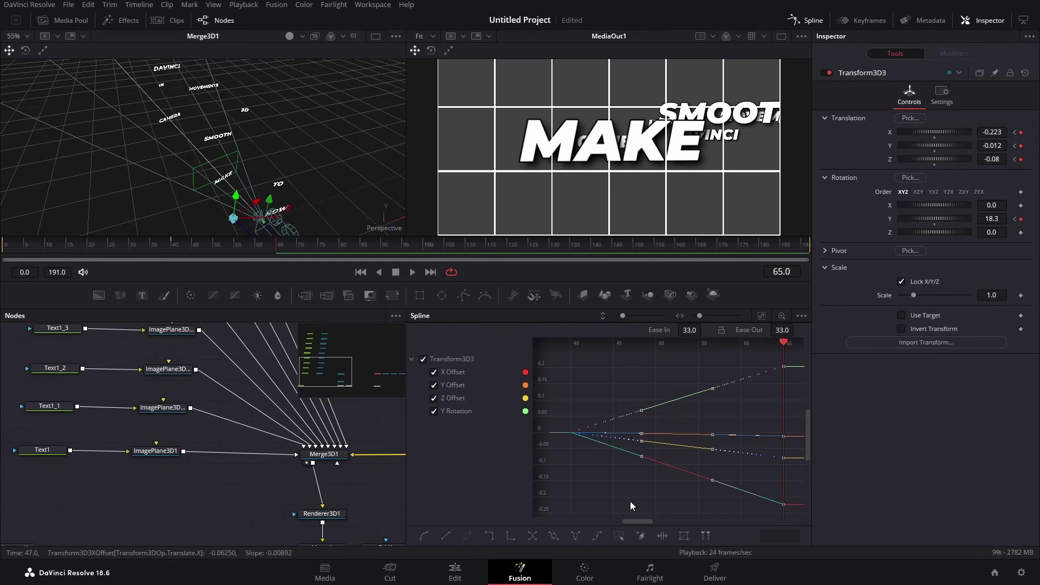
key("f")
mouse_move(660, 330)
left_mouse_down()
mouse_move(715, 330)
mouse_move(660, 330)
left_mouse_up()
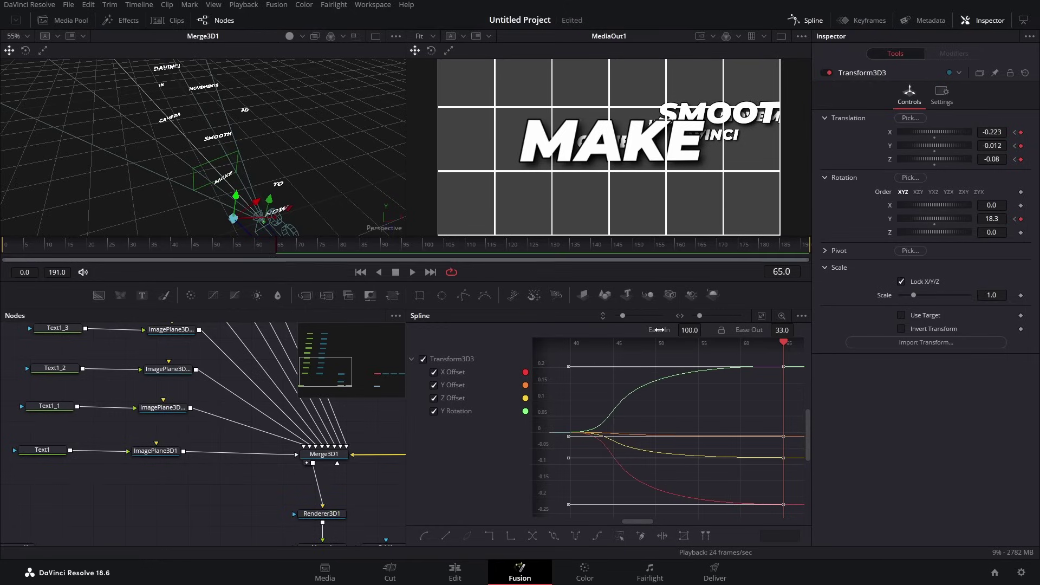
left_click_drag(698, 396, 559, 395)
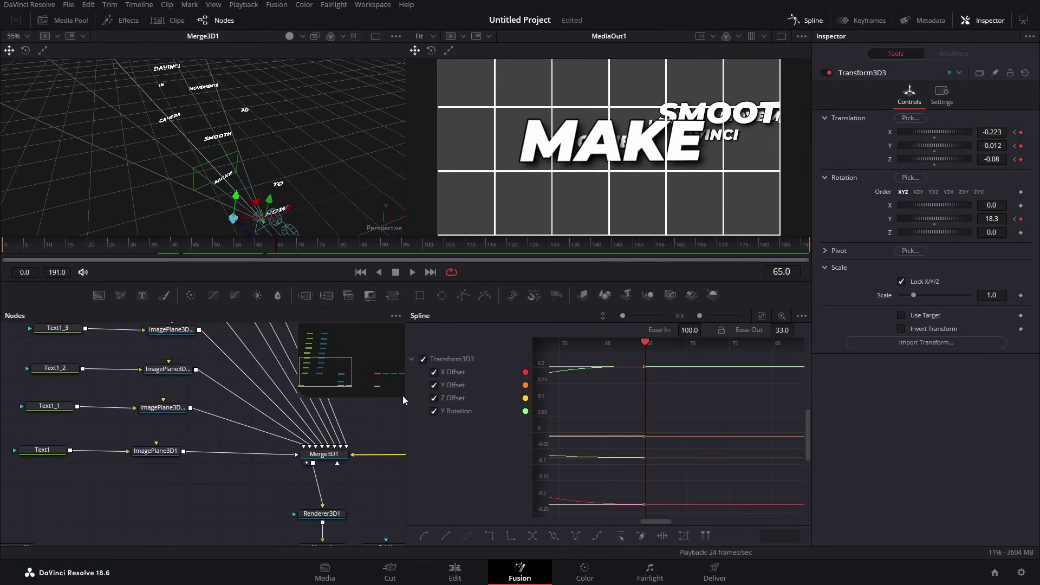
left_click(812, 23)
- Keyframe the X, Y and Z translation of Transform3D4 for the camera move to the word SMOOTH
scroll(646, 405, "down", 2)
left_click(197, 344)
left_click(610, 433)
left_click(1021, 132)
left_click(1021, 146)
left_click(1020, 159)
left_click(360, 245)
left_click(806, 20)
left_click(805, 20)
- Add Transform3D5 to the camera chain and match its Y rotation to the 3D image plane at -23.5
key("shift+space")
left_click(188, 370)
left_click(992, 219)
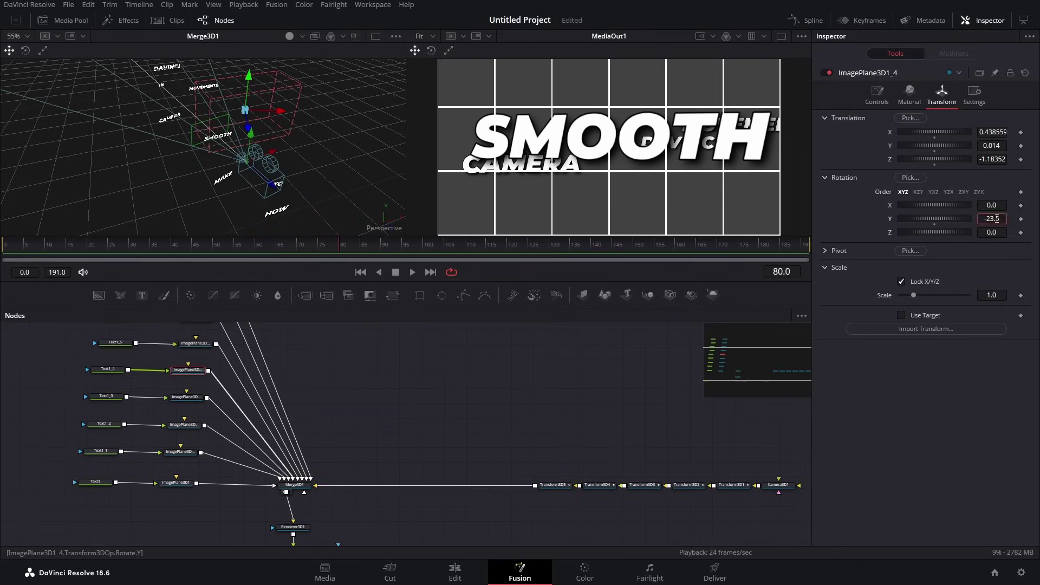
left_click(554, 485)
left_click(993, 219)
type("-23.5")
key("Tab")
- Adjust Transform3D5's Z and X translation to frame the word 3D and keyframe its Y rotation
left_click_drag(940, 160, 921, 160)
left_click_drag(936, 132, 946, 132)
left_click_drag(339, 247, 179, 251)
left_click(598, 485)
left_click(554, 485)
left_click(444, 246)
left_click(1021, 220)
- Keyframe the X, Y and Z translation of Transform3D6 at frame 100
left_click_drag(338, 246, 435, 267)
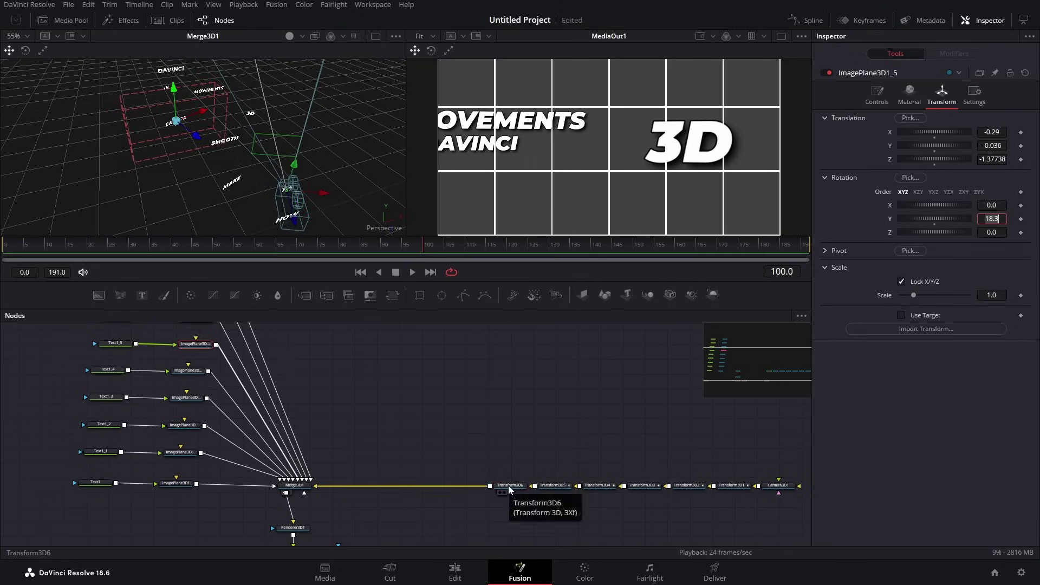
left_click(510, 488)
left_click(1022, 132)
left_click(1022, 146)
left_click(1022, 159)
- At frame 125, set Transform3D6's Y rotation to 18.3 and X translation to -0.311 to turn towards CAMERA
left_click(529, 246)
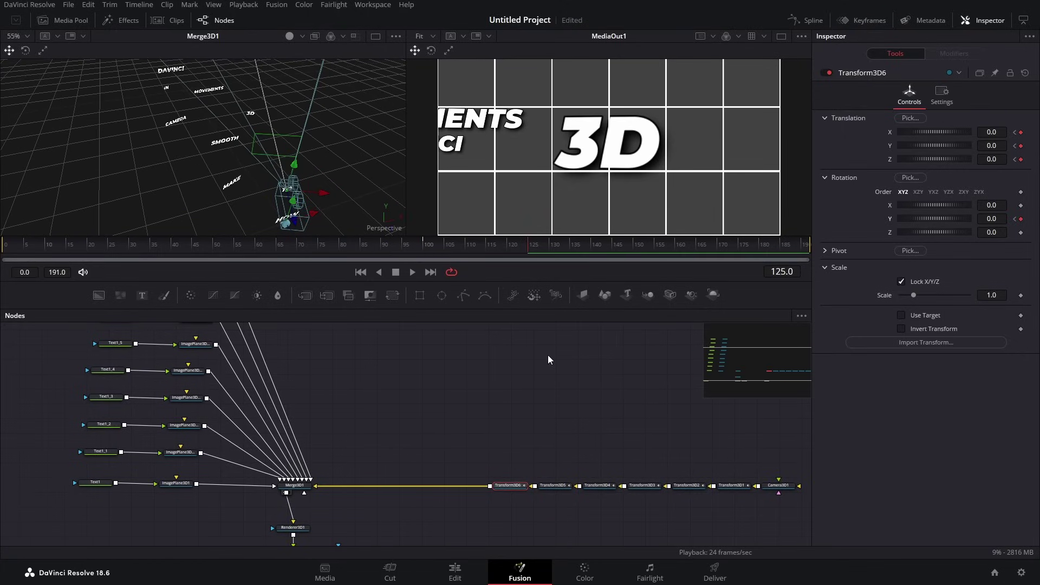
left_click(993, 219)
type("18.3")
left_click_drag(938, 133, 932, 132)
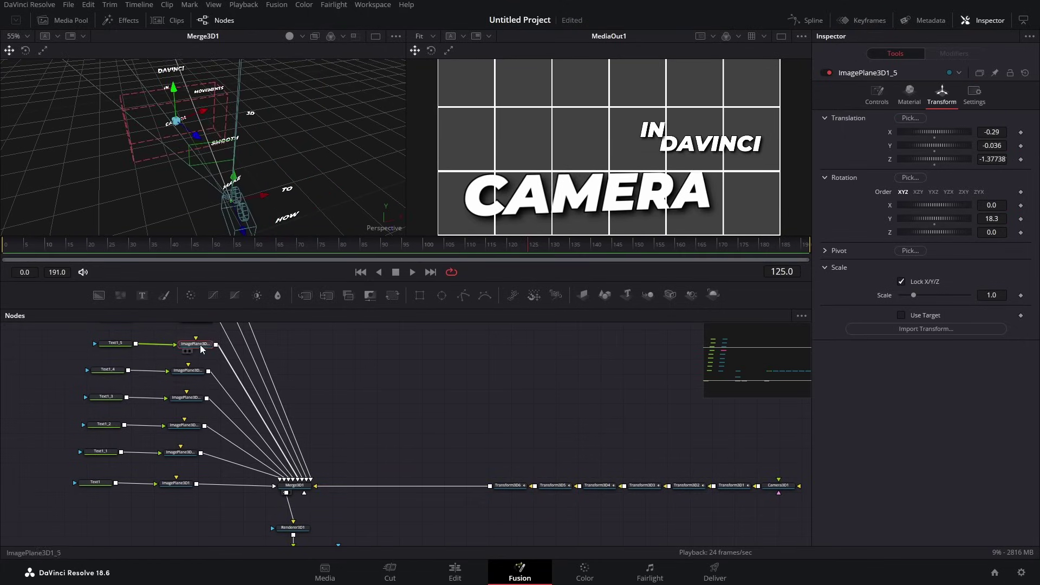
left_click(510, 485)
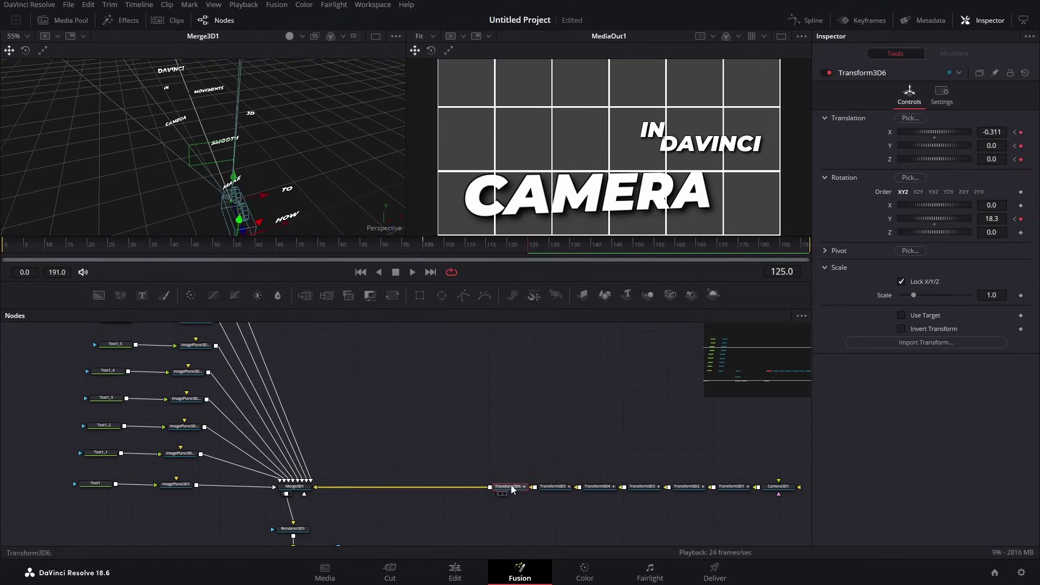
- Refine Transform3D6's translation and Y rotation at frame 125 until CAMERA fills the frame, and save the project
left_click_drag(996, 219, 1013, 219)
left_click_drag(993, 132, 1008, 141)
left_click_drag(993, 159, 990, 159)
left_click_drag(993, 219, 987, 219)
left_click_drag(934, 133, 933, 135)
left_click_drag(935, 219, 942, 219)
left_click_drag(926, 133, 937, 133)
left_click_drag(935, 219, 930, 218)
mouse_move(529, 249)
left_mouse_down()
mouse_move(349, 249)
mouse_move(535, 256)
mouse_move(510, 251)
left_mouse_up()
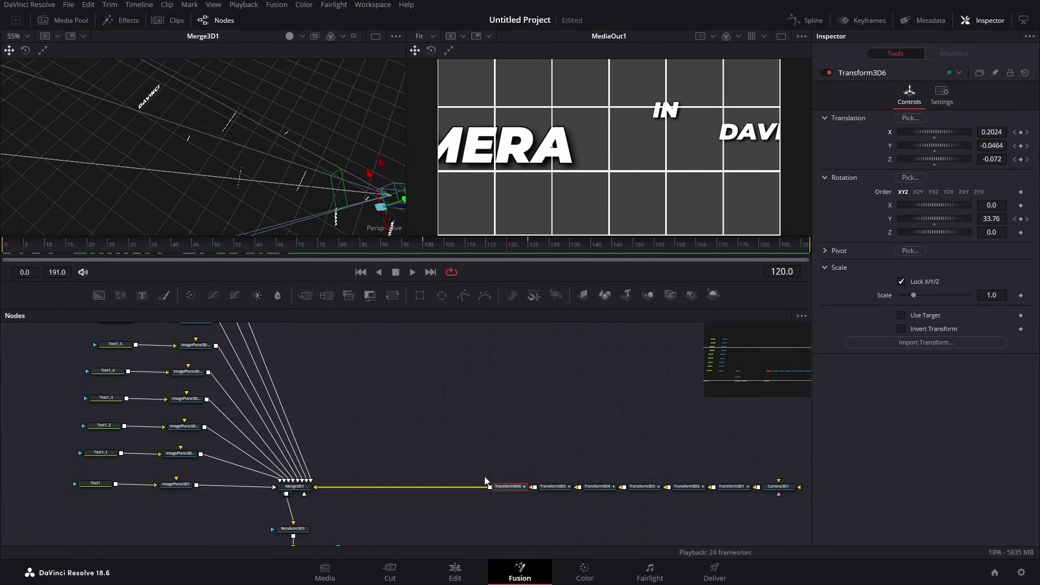
key("ctrl+s")
- Compare the CAMERA image plane's Y rotation with the camera framing at frame 125
left_click(110, 347)
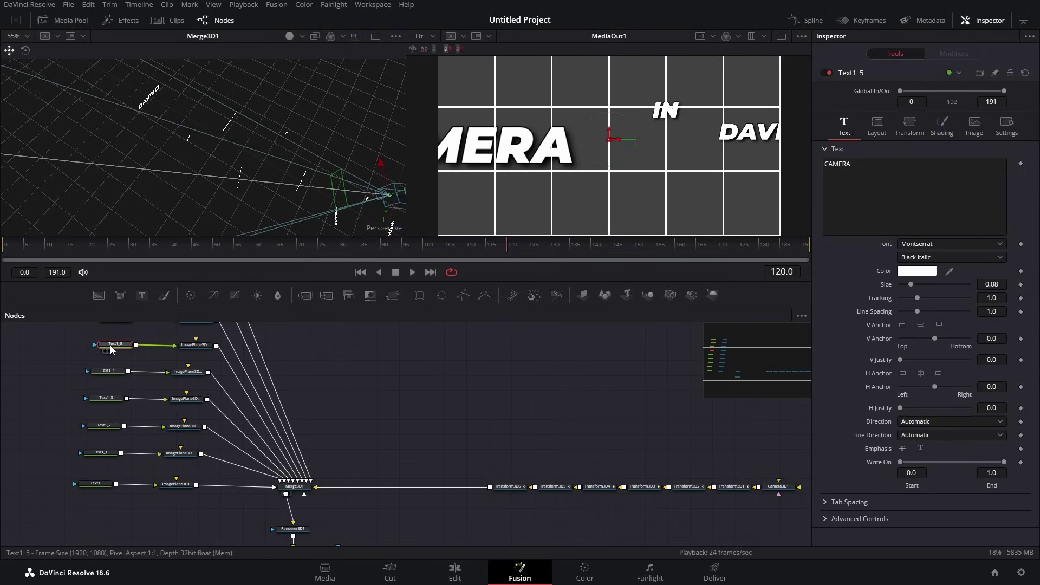
left_click(194, 347)
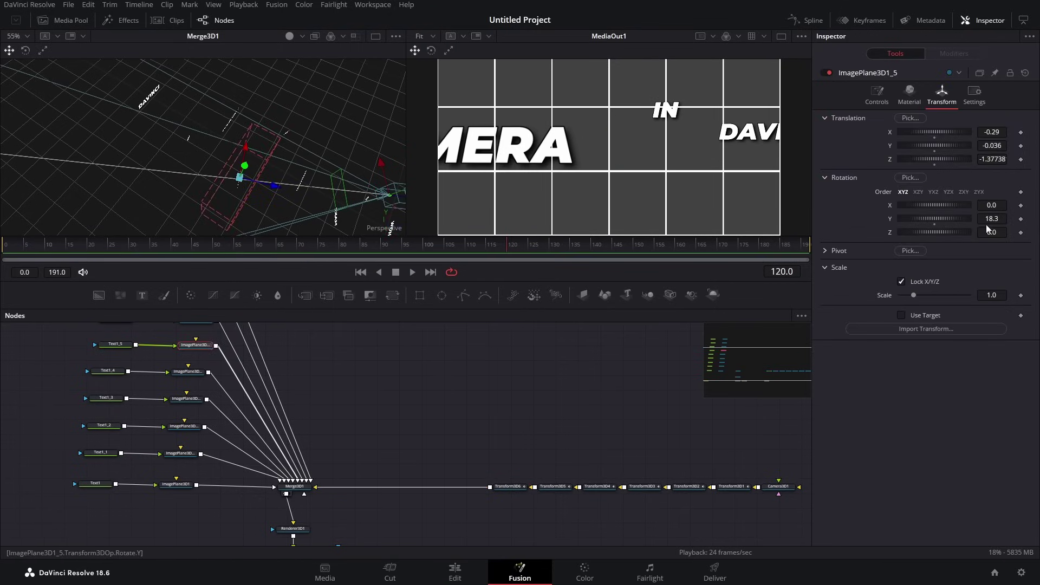
key("Right")
key("Right")
key("Right")
key("Right")
key("Right")
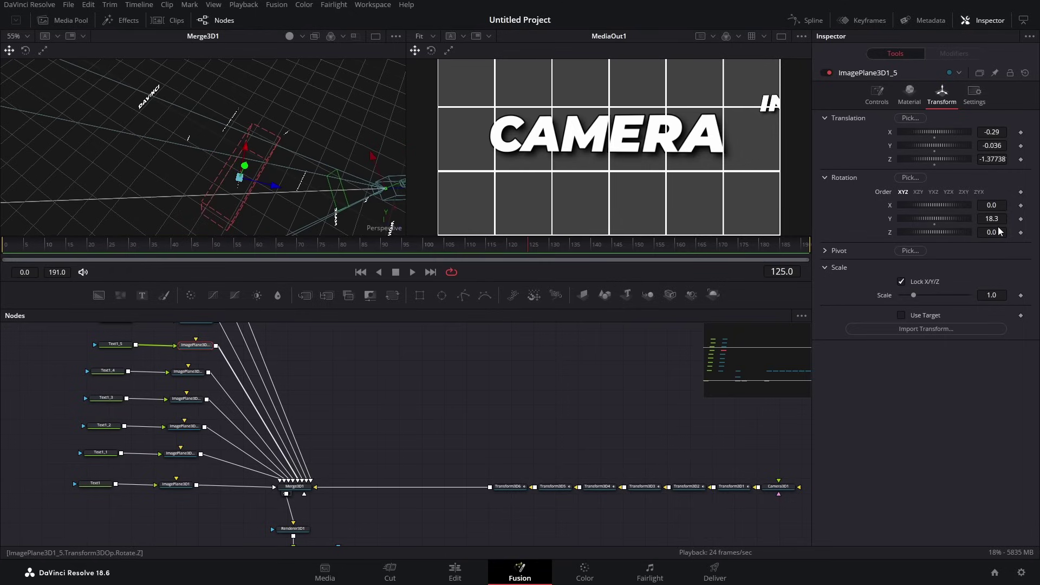
left_click(511, 487)
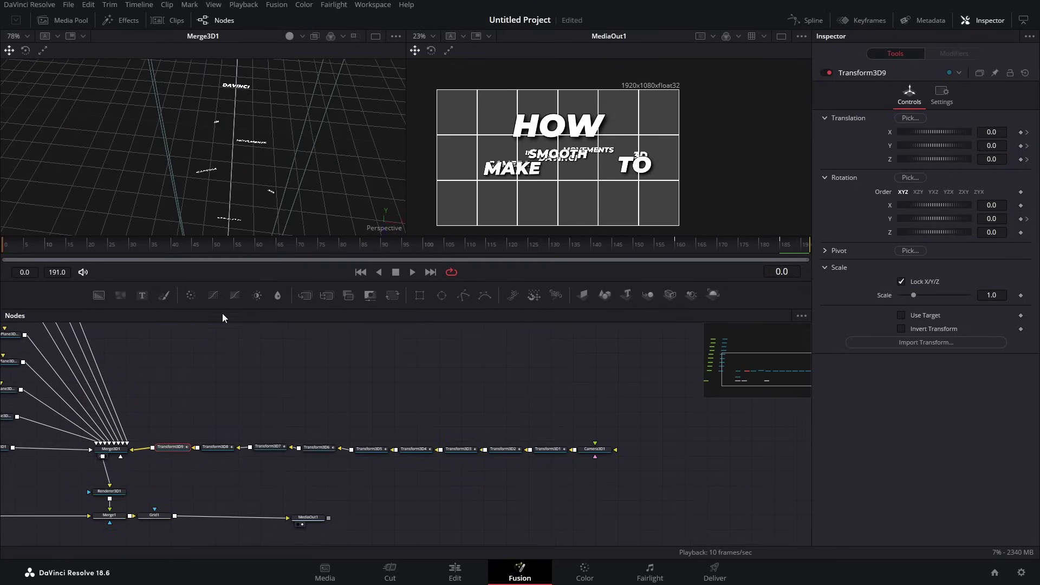
- Play back the full camera animation and delete the Grid1 node feeding MediaOut1
left_click(413, 271)
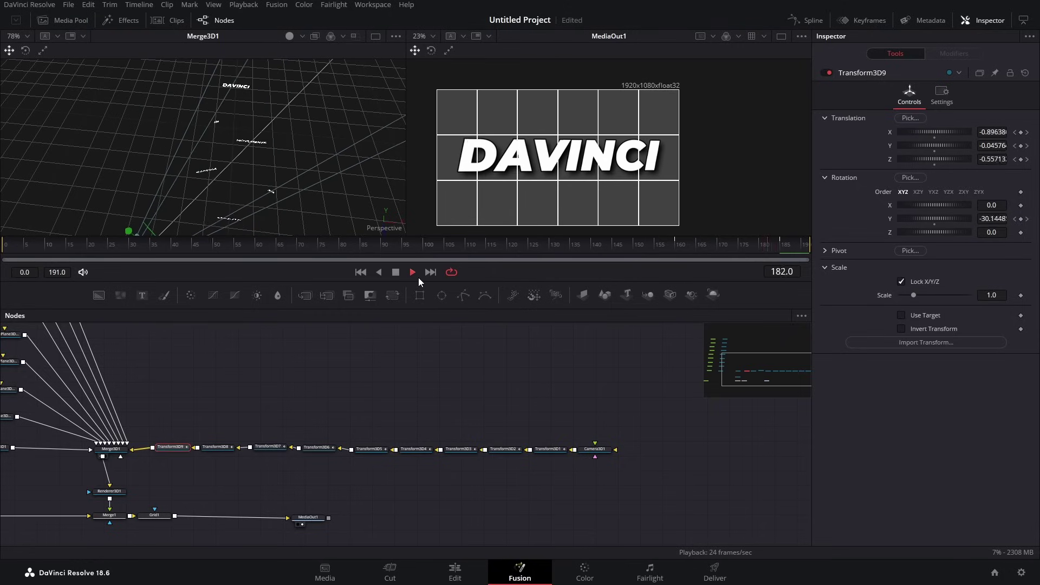
left_click(395, 272)
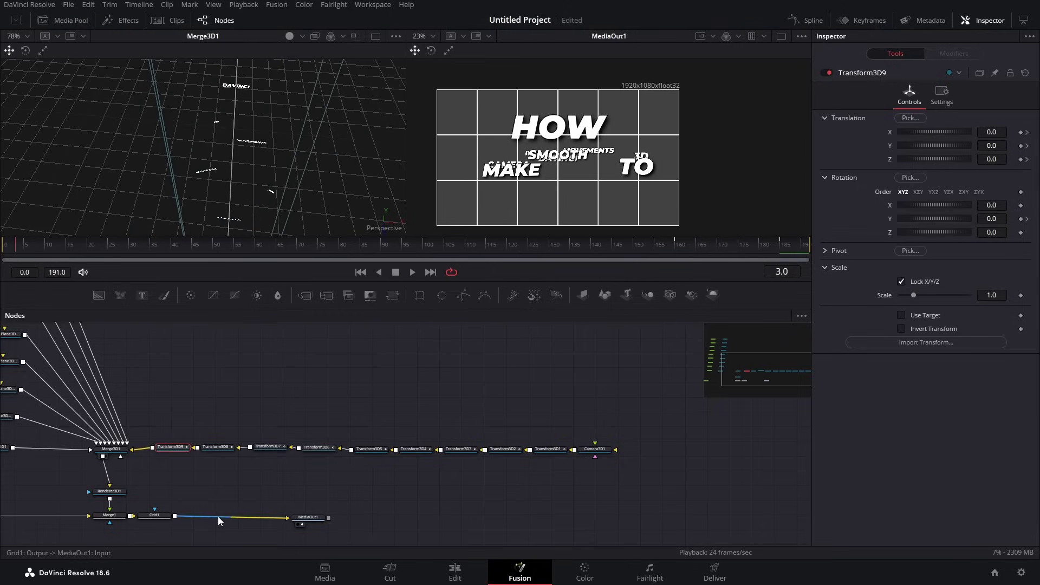
left_click(156, 516)
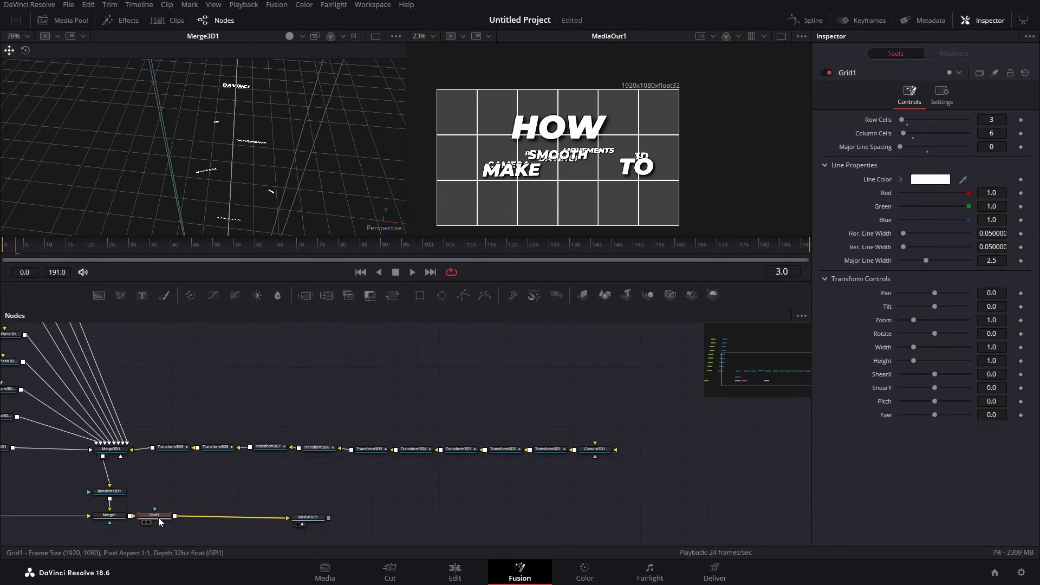
key("Delete")
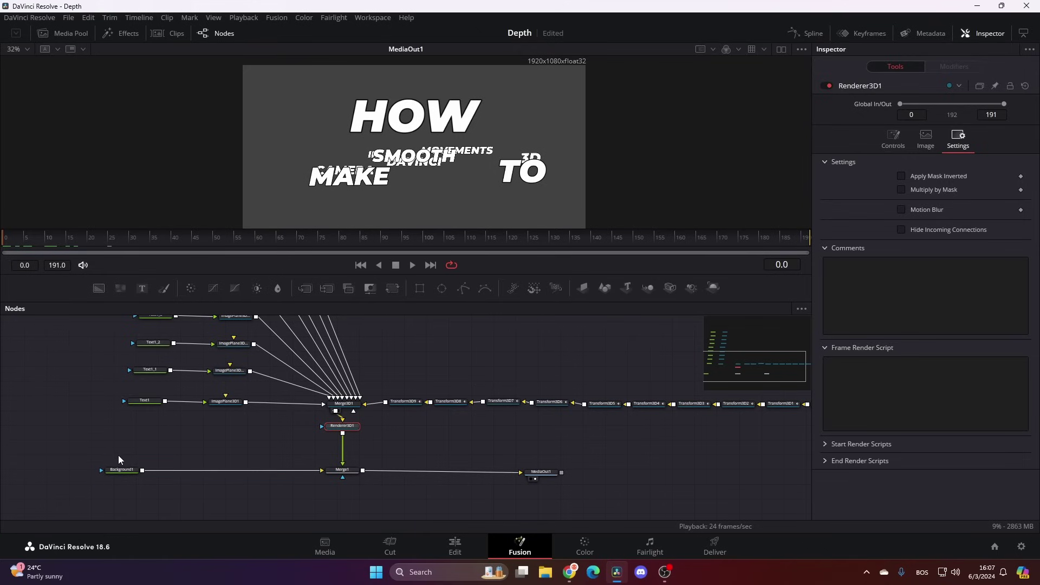
- Add a second Background node above Background1 and attach a Grid node to it
left_click_drag(99, 288, 134, 445)
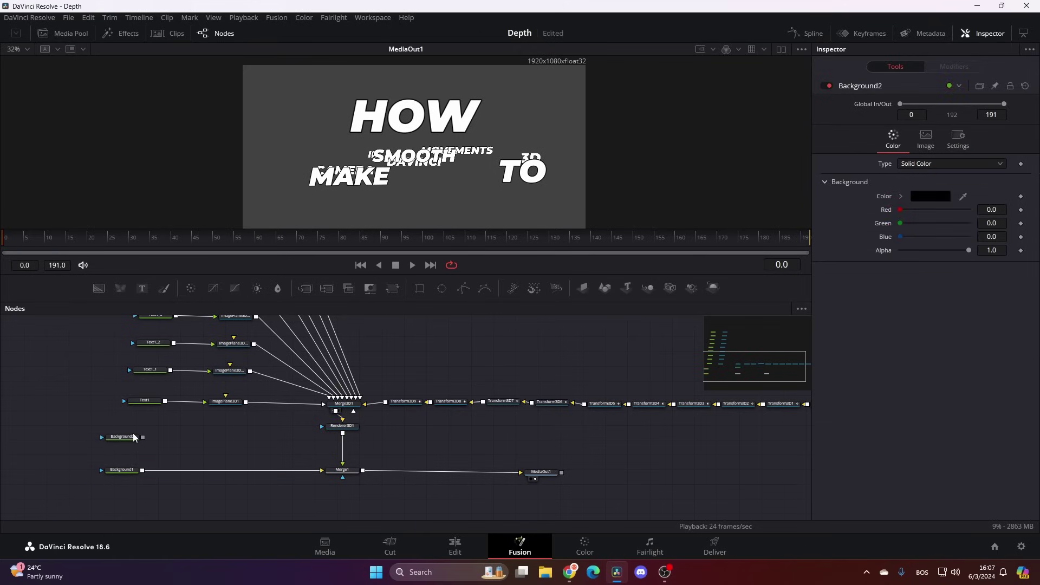
key("shift+space")
type("depth")
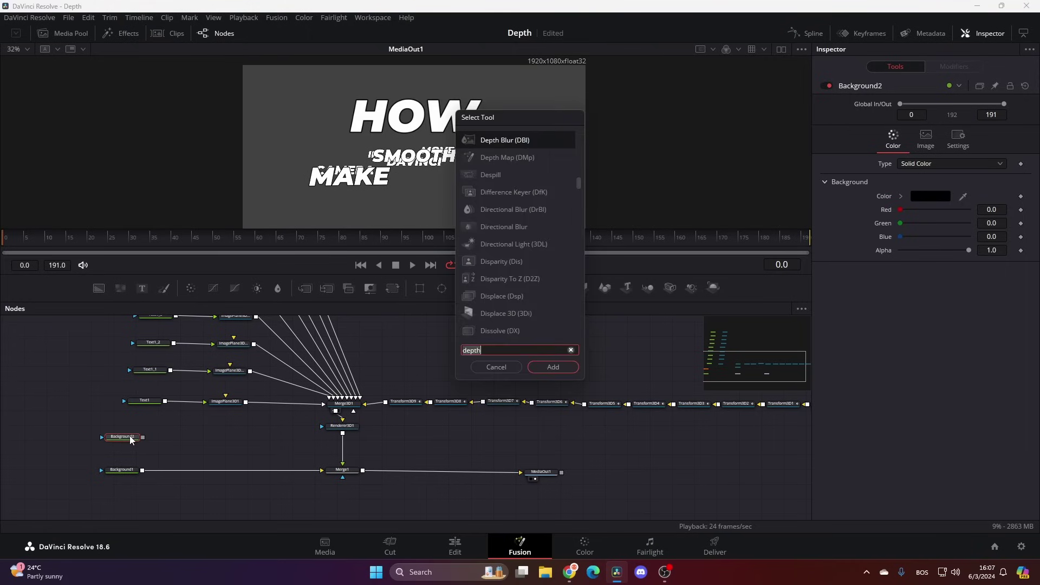
type("grid")
key("Up")
key("Return")
- Set the new grid to 15 row cells and 18 column cells and reduce its blend to 0.346
left_click_drag(928, 162, 893, 164)
left_click_drag(908, 133, 911, 146)
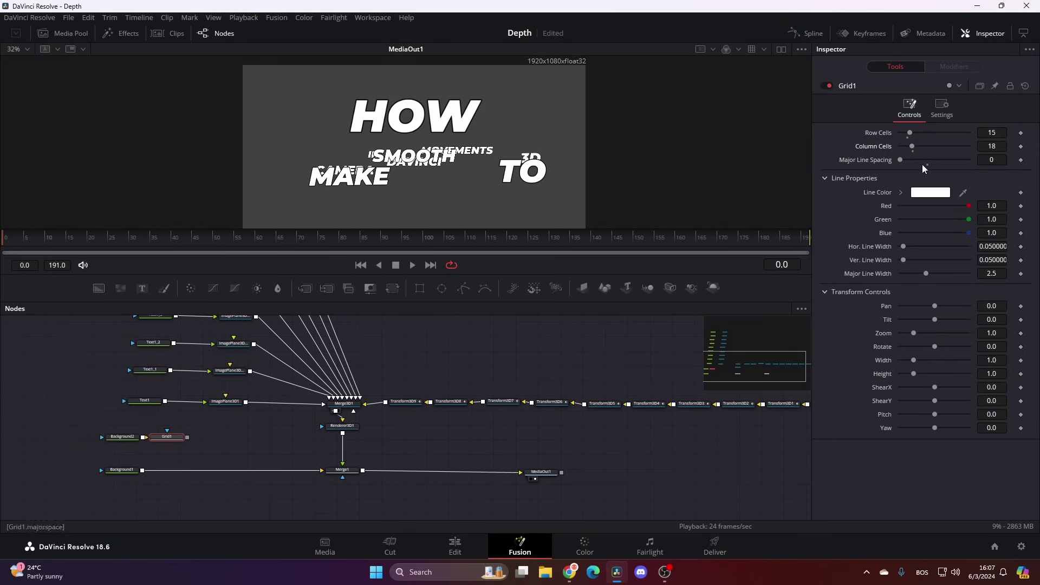
left_click(943, 106)
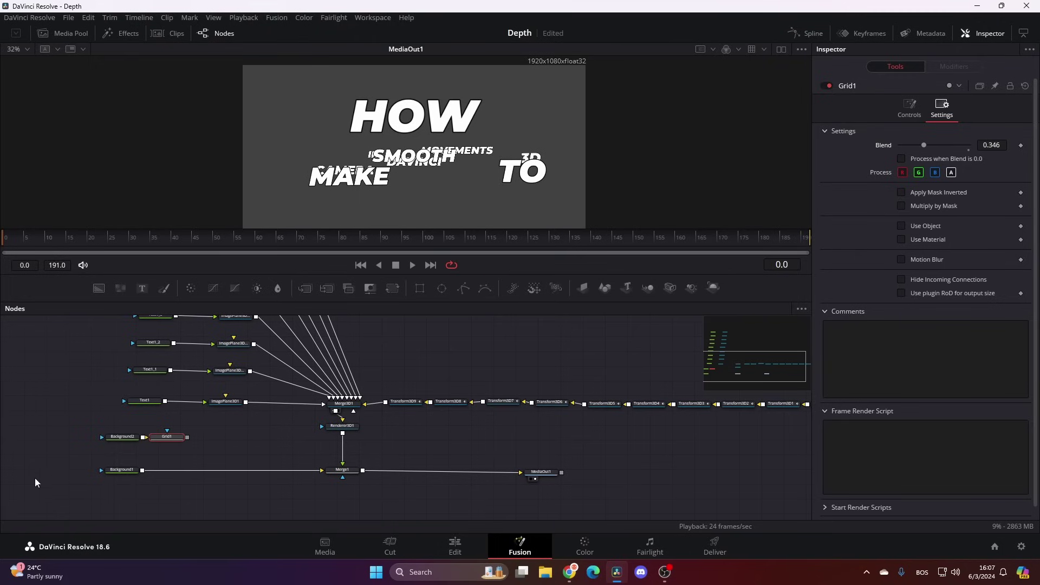
- Add an ImagePlane3D between Grid1 and Merge3D1 and push it back behind the words to about Z -3.43
left_click_drag(582, 288, 339, 407)
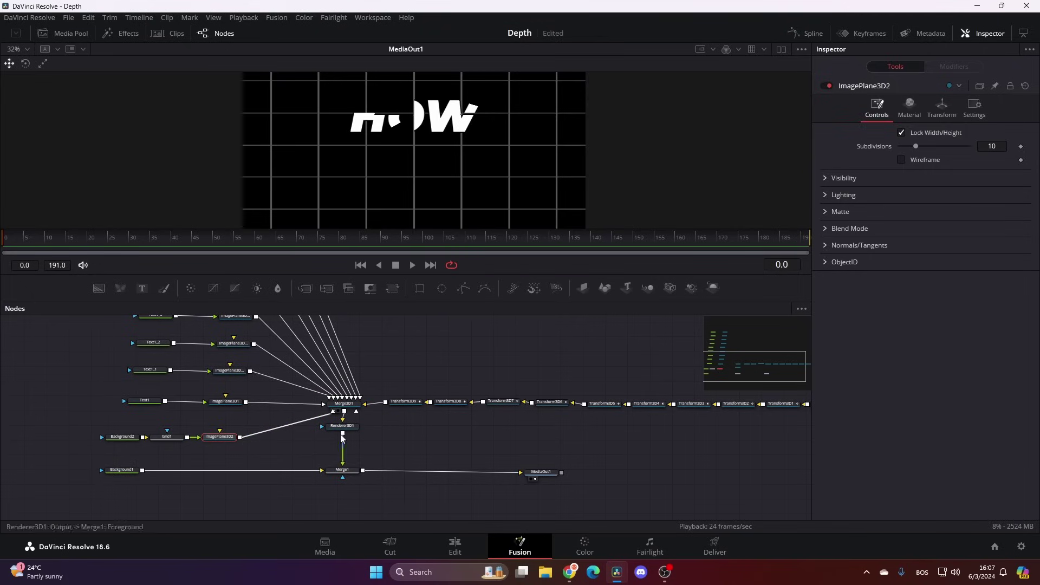
left_click(782, 49)
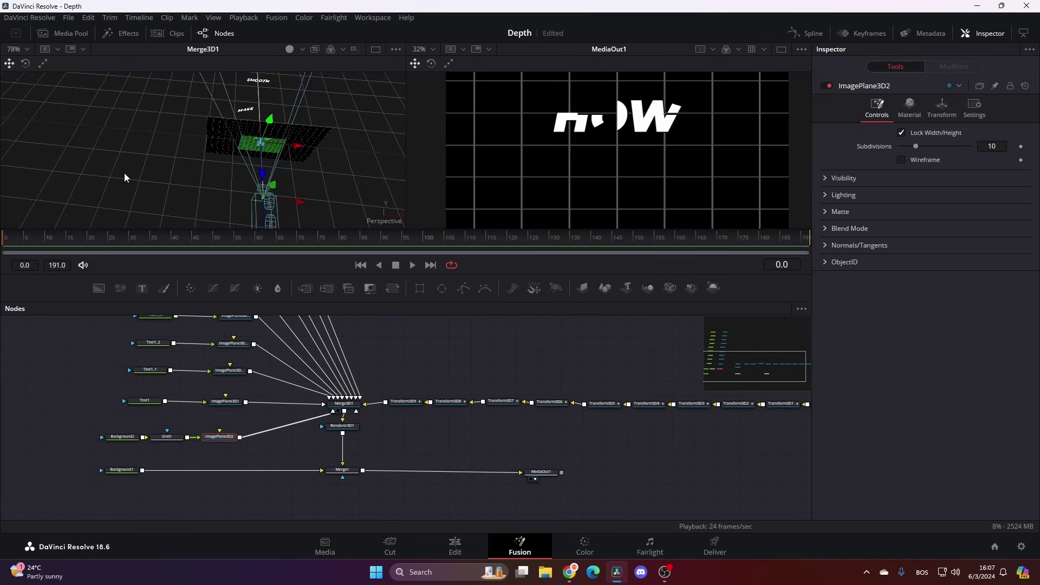
left_click_drag(282, 132, 213, 149)
scroll(300, 163, "down", 3)
right_click(164, 88)
left_click(286, 167)
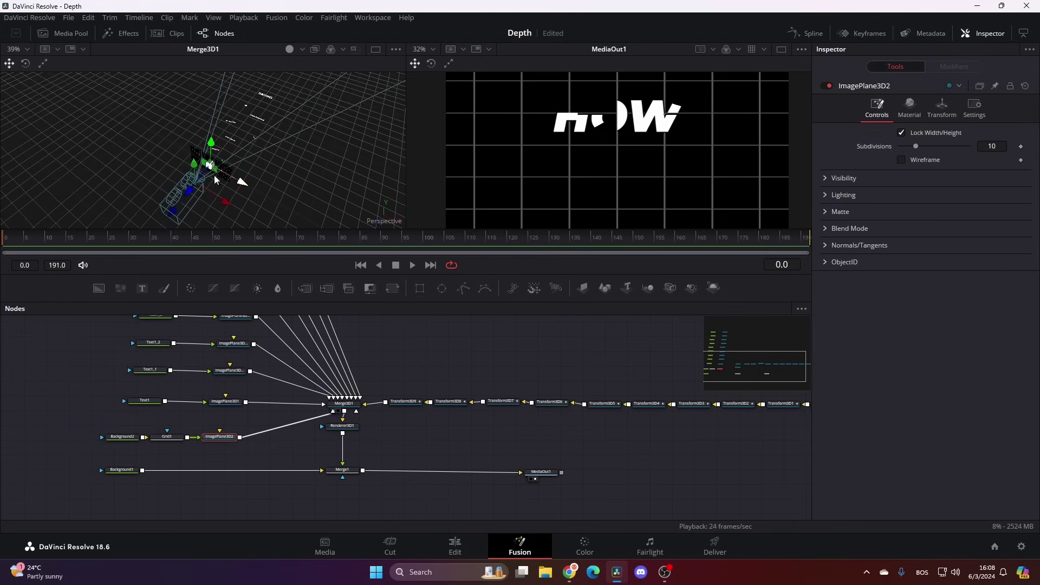
left_click_drag(190, 192, 258, 118)
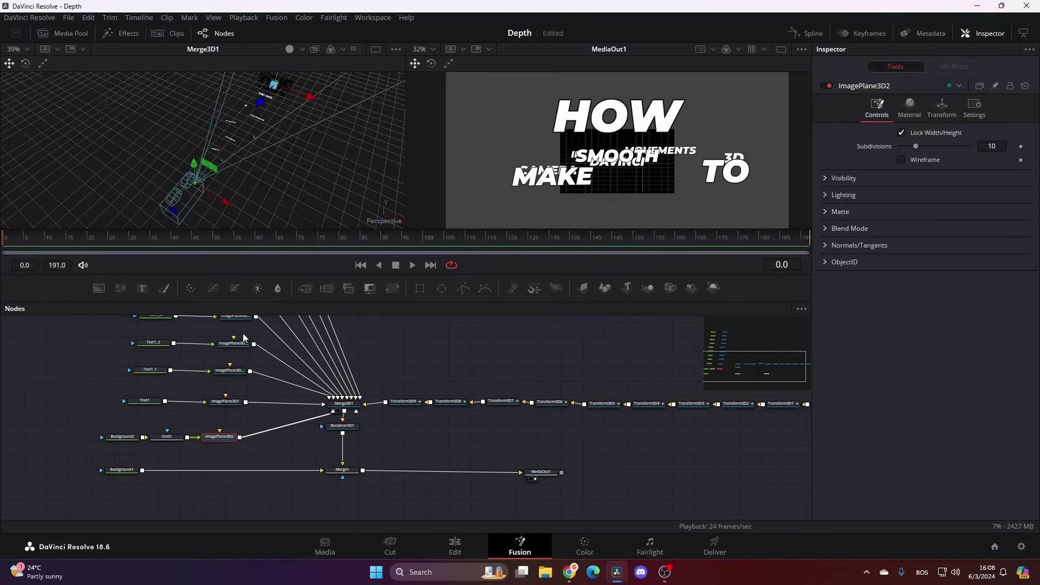
- Scale the grid's image plane to 5.0 and move it farther back to about Z -4.555
left_click(941, 110)
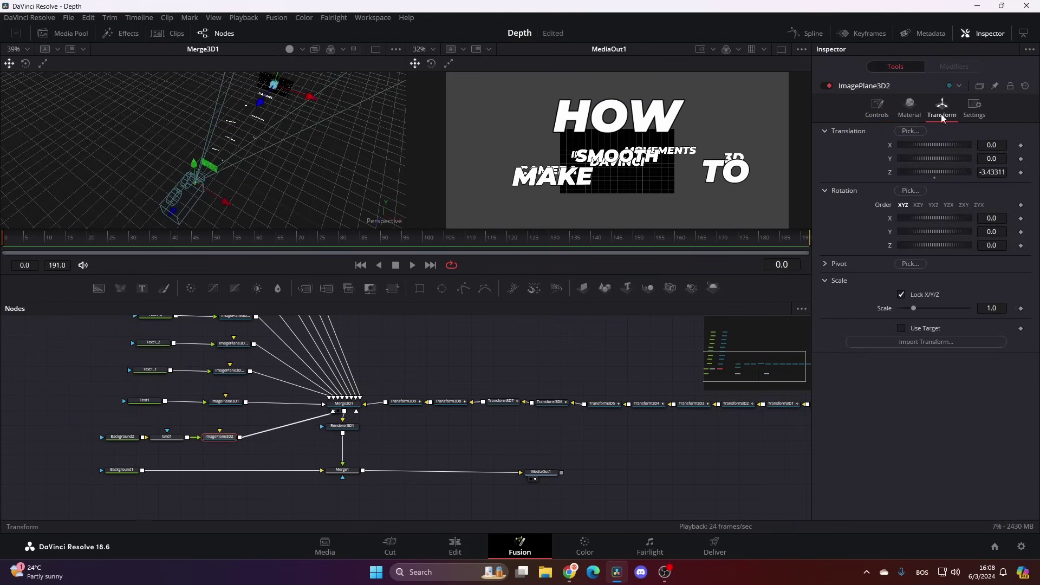
left_click_drag(912, 308, 1011, 314)
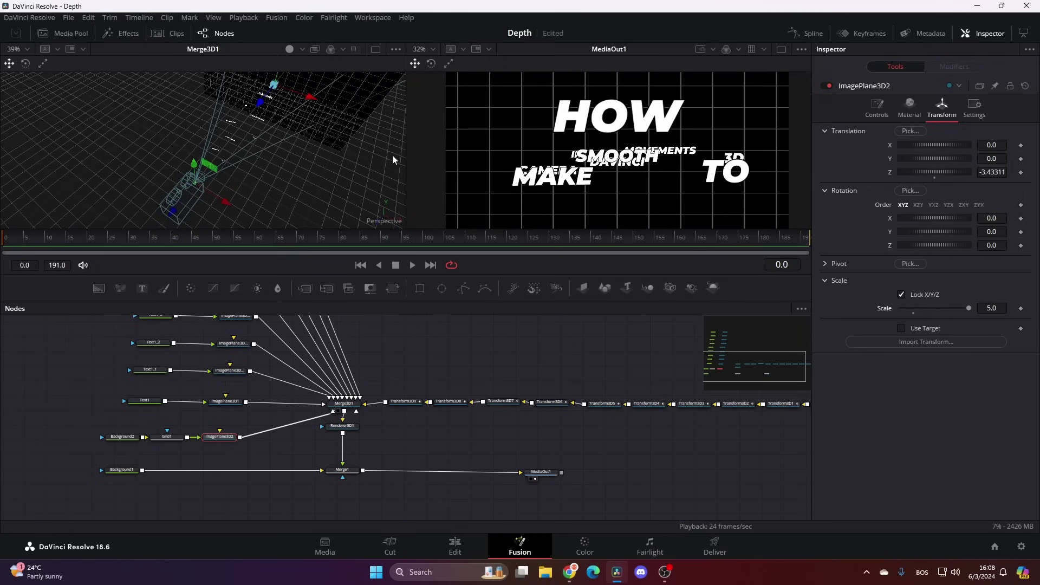
left_click_drag(366, 108, 298, 164)
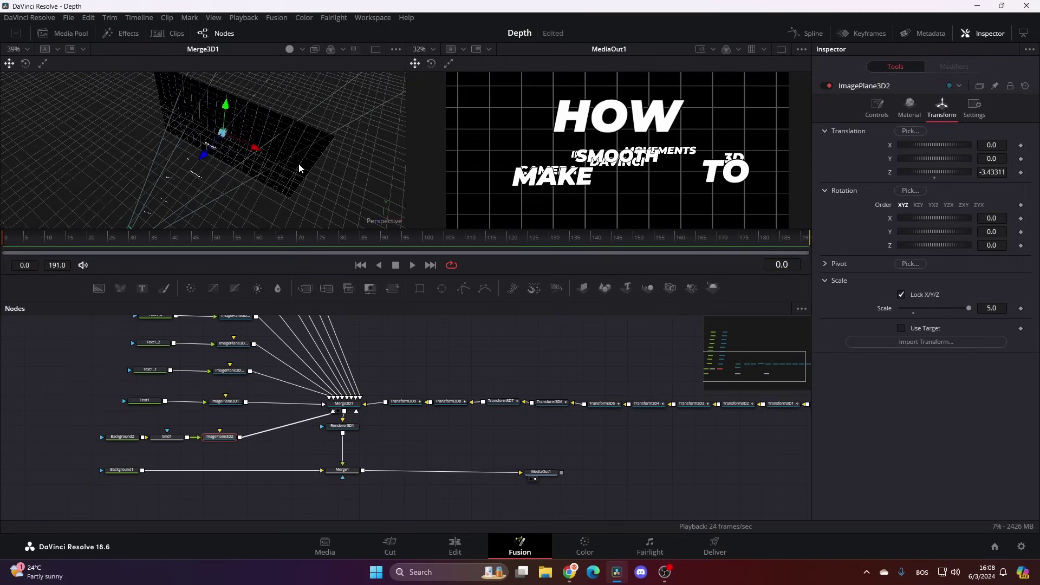
left_click_drag(205, 156, 231, 144)
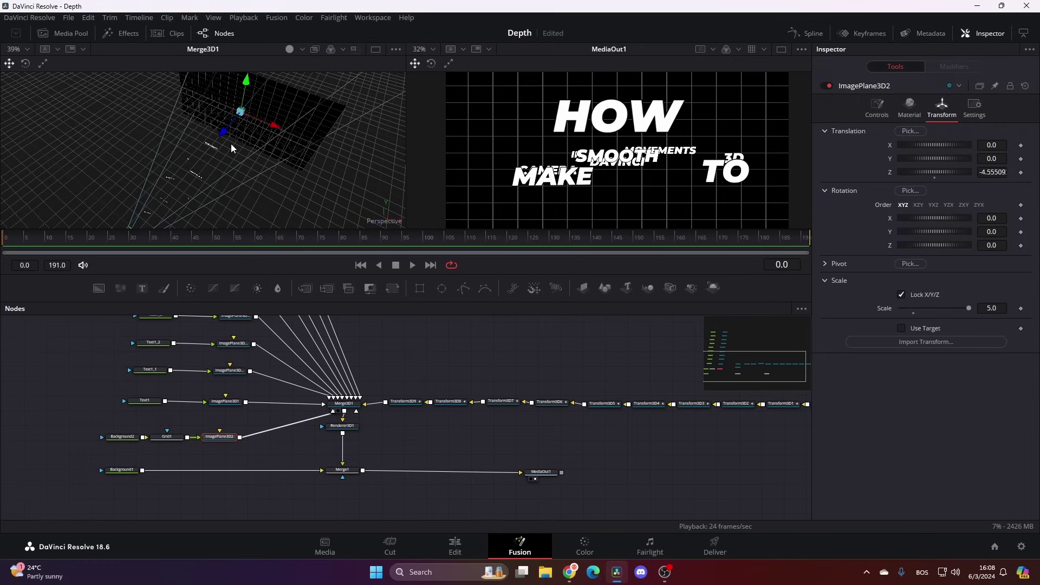
- Change Background2 to a gradient and set its white end colour to dark purple (red 0.204, green 0.016, blue 0.357)
left_click(122, 436)
left_click(934, 164)
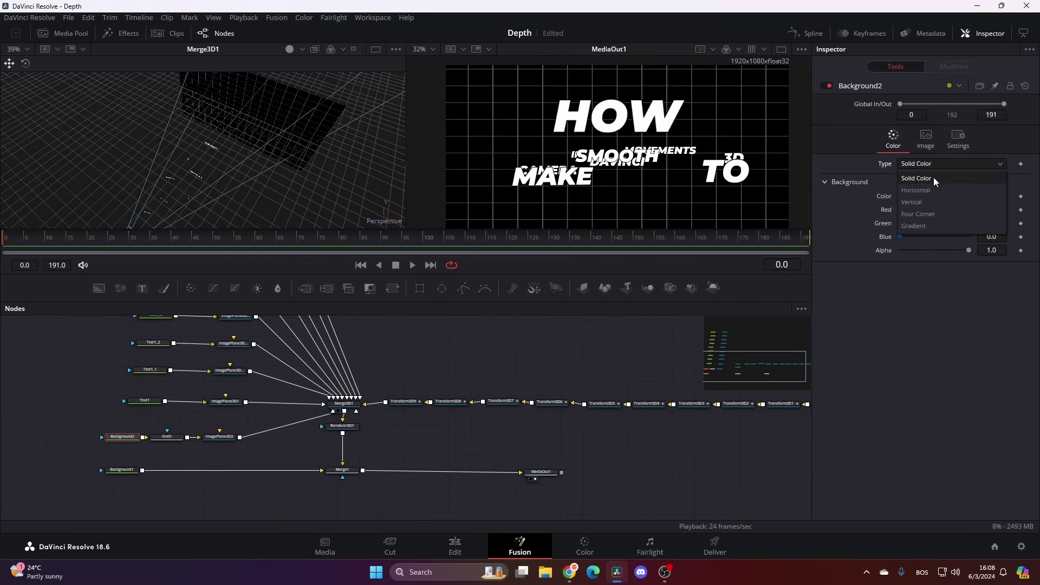
left_click(929, 219)
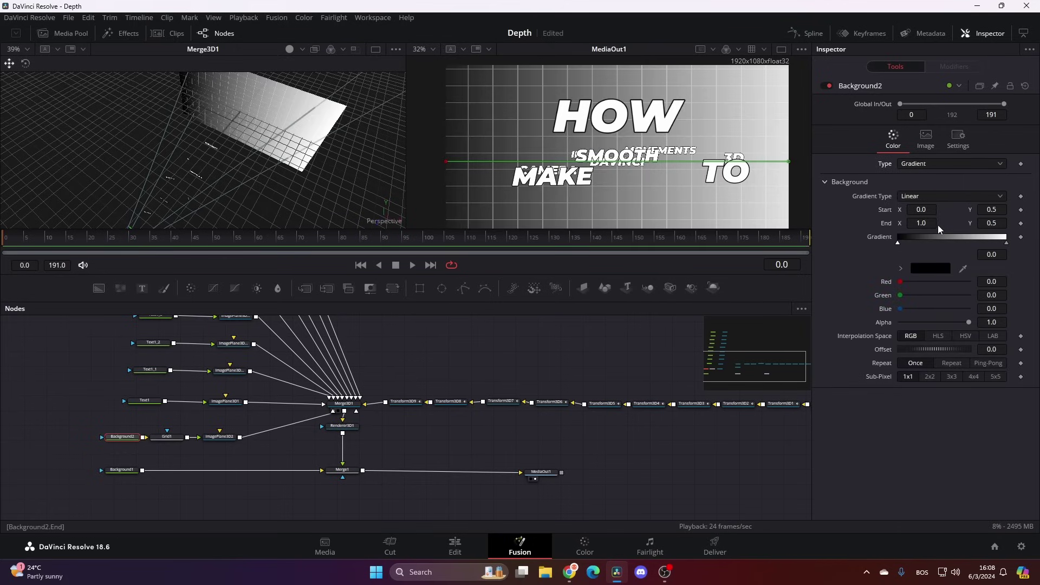
left_click(1007, 244)
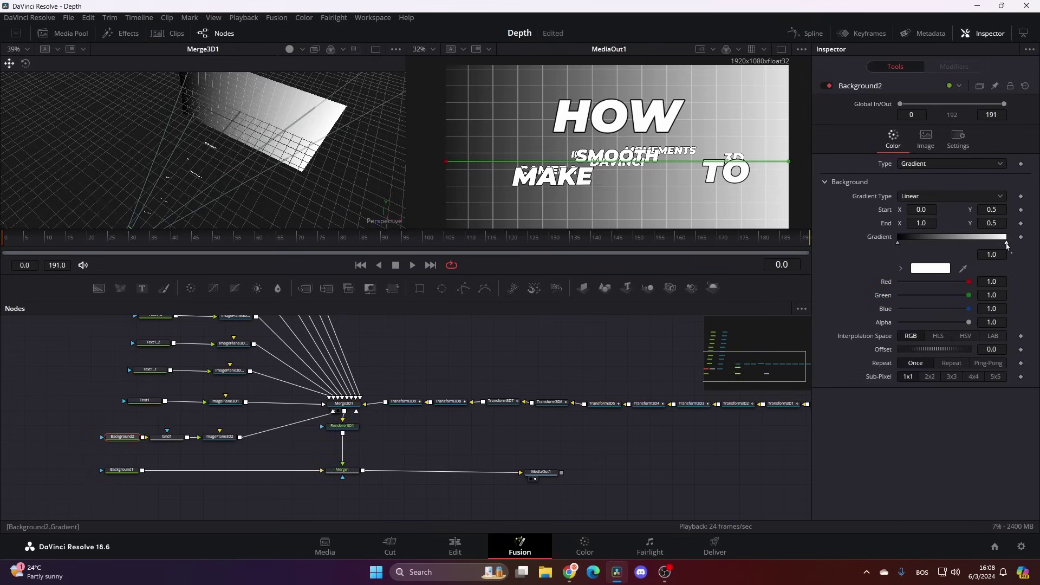
left_click(942, 270)
left_click_drag(585, 239, 542, 194)
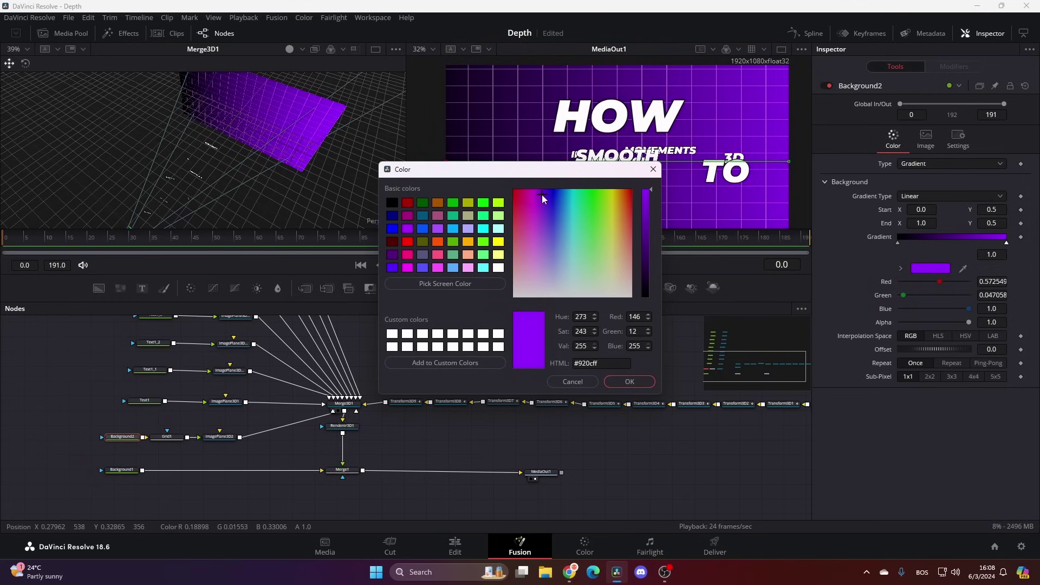
left_click_drag(646, 208, 646, 259)
left_click(630, 381)
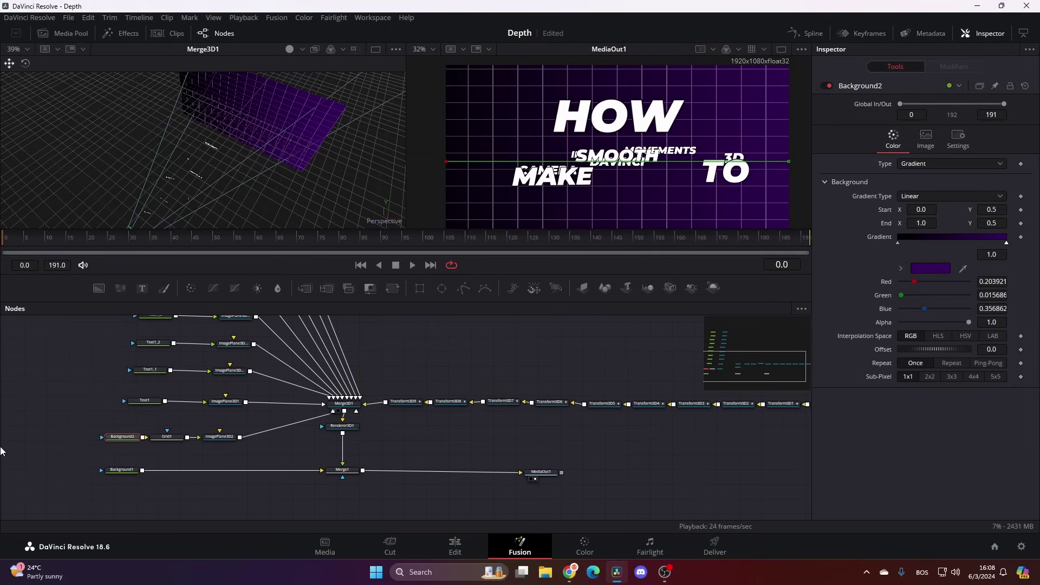
- Make room before the grid's image plane and insert a Displace node after Grid1
left_click_drag(63, 416, 68, 445)
left_click(67, 445)
key("shift+space")
type("dis")
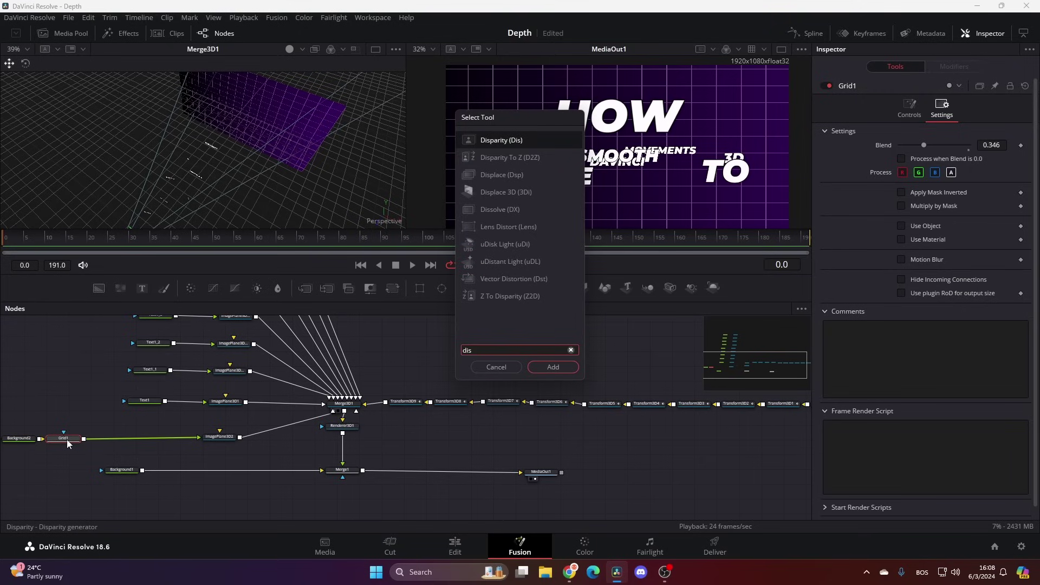
key("Down")
key("Down")
key("Return")
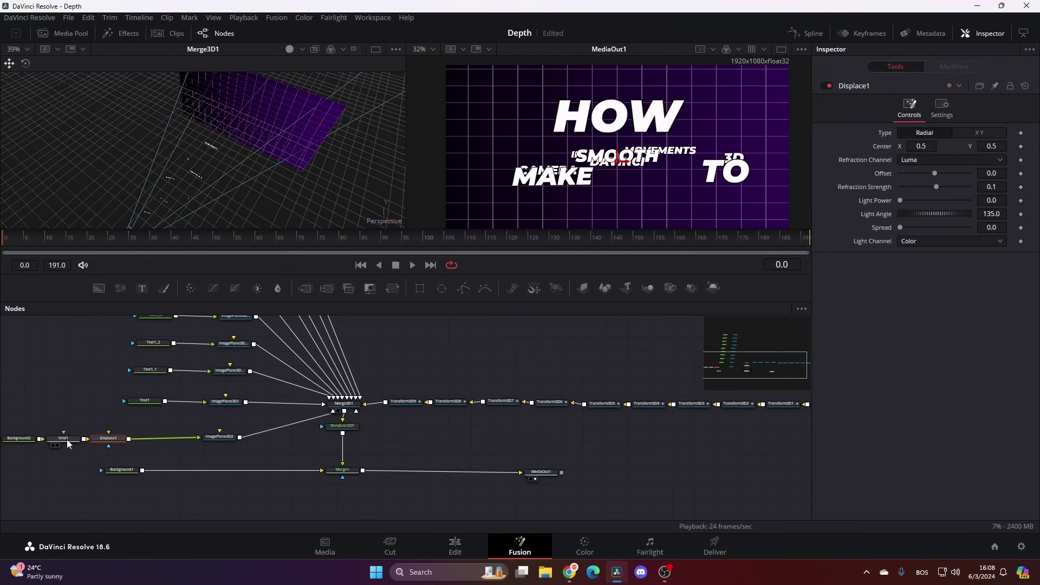
- Feed Displace1 with a Fast Noise node set to detail 10, contrast 1.44, brightness 0.27 and seethe rate 0.118, and preview the distortion
left_click_drag(120, 289, 119, 318)
left_click_drag(98, 416, 100, 418)
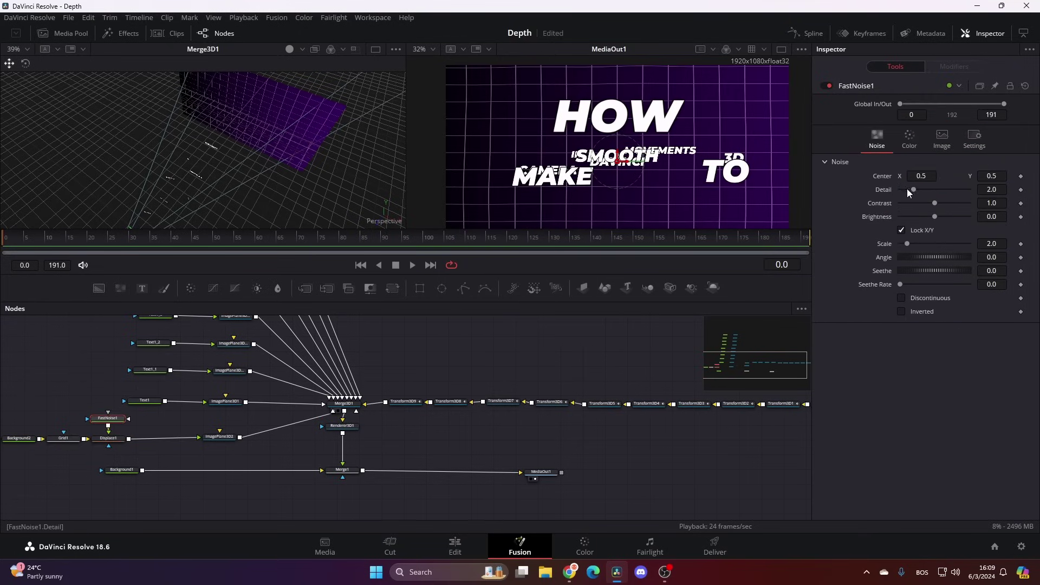
left_click_drag(921, 190, 943, 191)
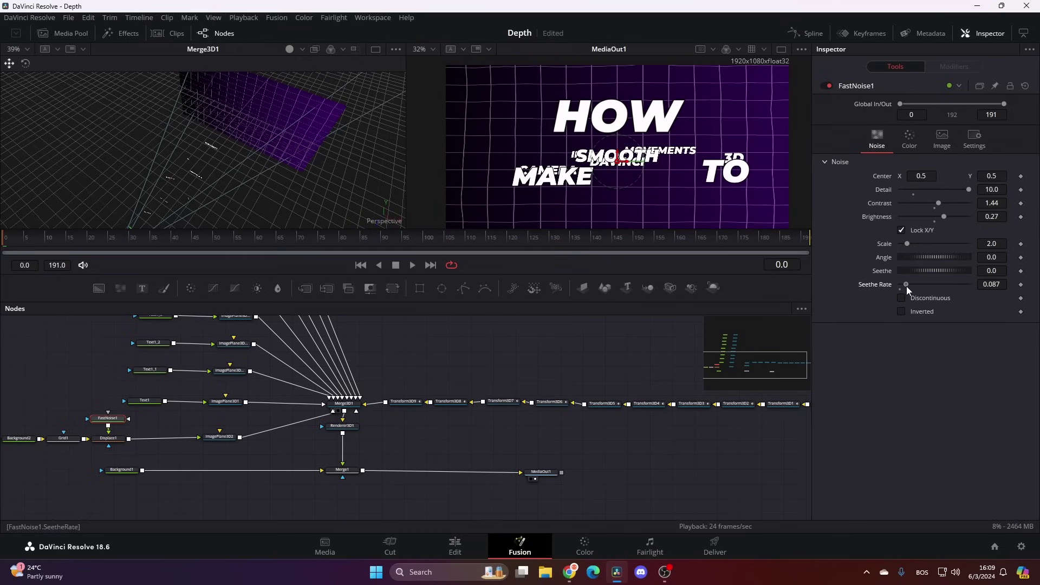
left_click_drag(906, 286, 909, 286)
left_click_drag(14, 240, 736, 279)
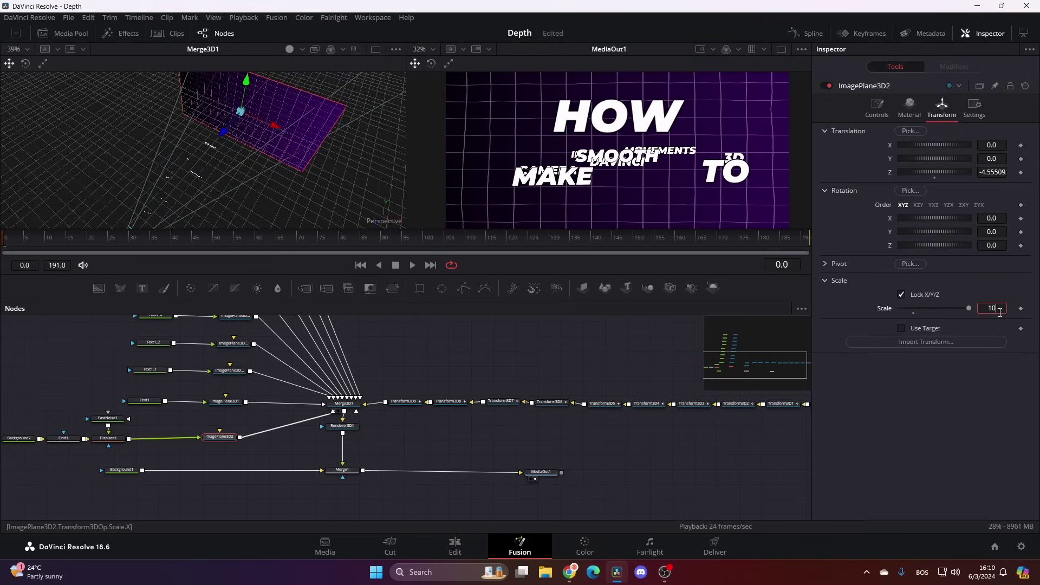
- Scale the grid's image plane to 10 and set Grid1 to 28 row cells and 29 column cells
key("Tab")
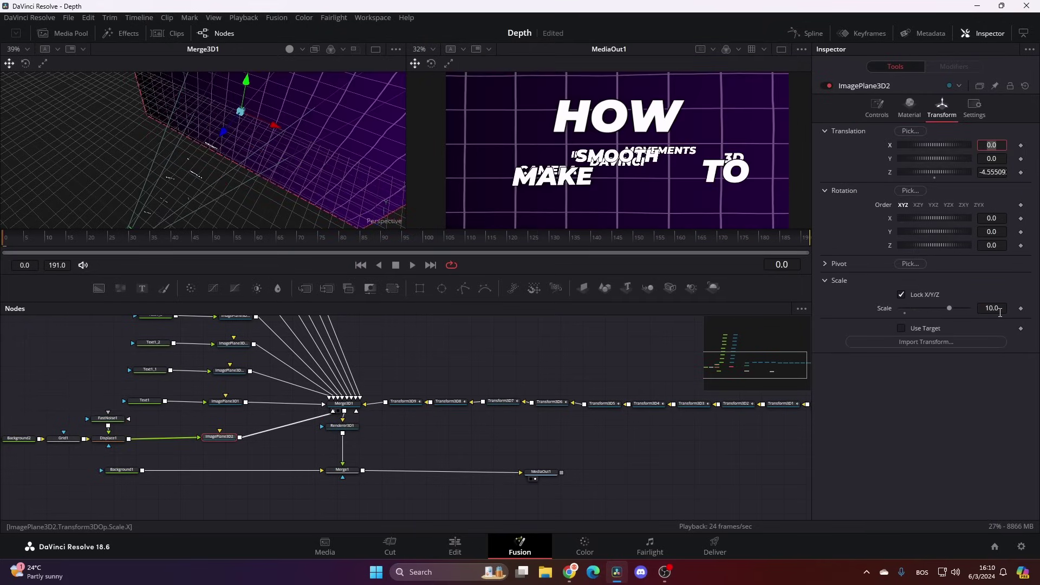
left_click(63, 438)
left_click(911, 107)
left_click_drag(912, 131, 921, 144)
left_click_drag(70, 239, 14, 290)
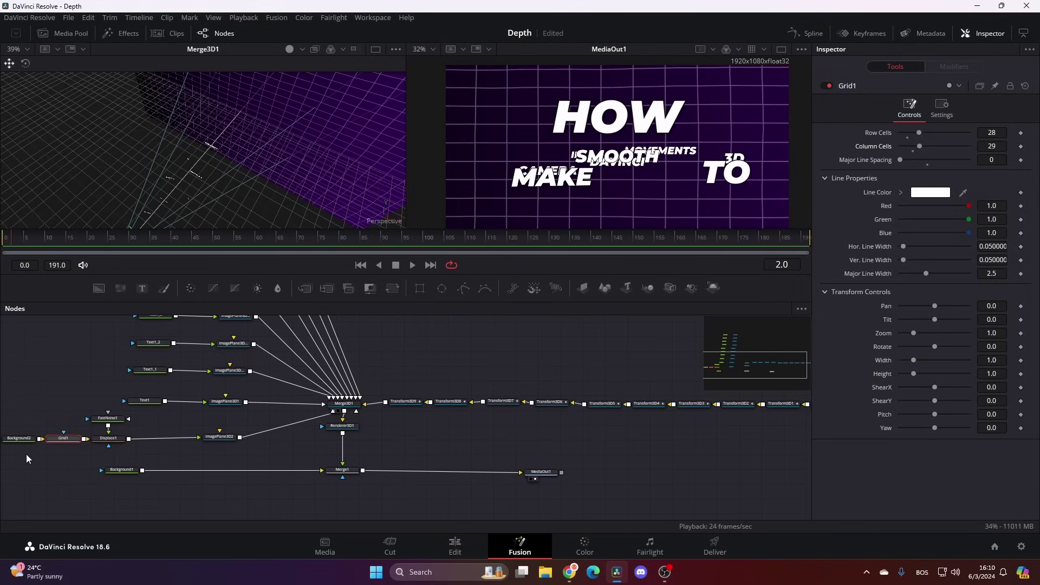
- Duplicate the whole grid chain from Background2 to its image plane and connect the copy to Merge3D1
left_click_drag(175, 428, 308, 409)
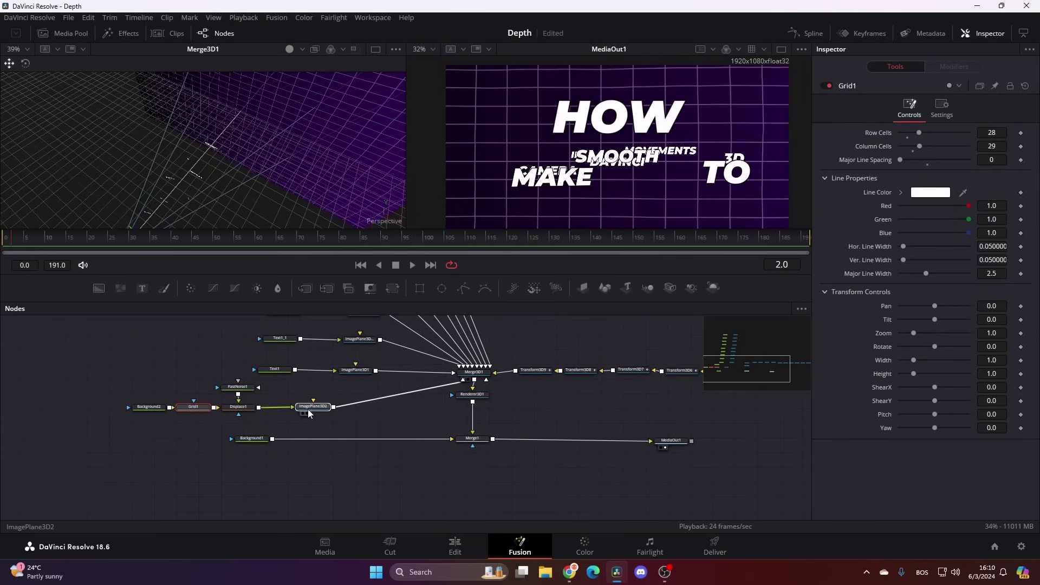
left_click_drag(391, 381, 274, 386)
left_click_drag(276, 452, 276, 349)
left_click(275, 421)
left_click_drag(92, 447, 321, 494)
key("ctrl+c")
key("ctrl+v")
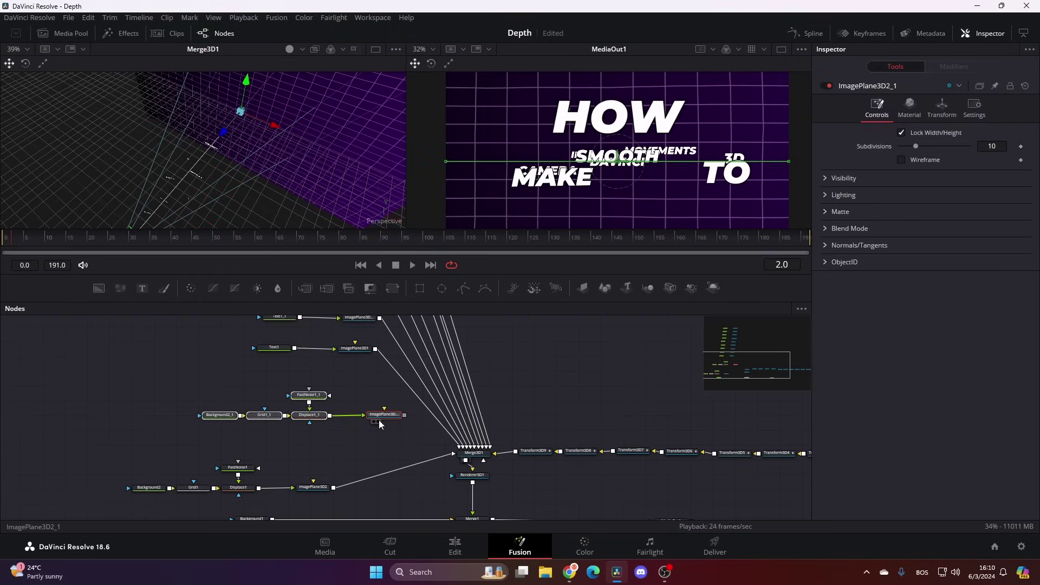
left_click_drag(328, 426, 469, 457)
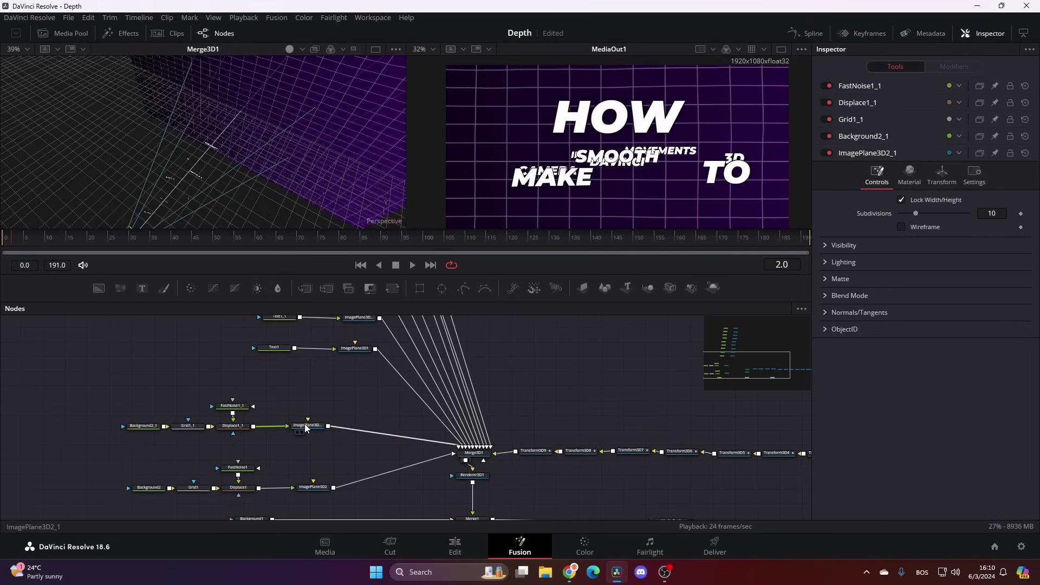
- Turn the duplicated image plane into a floor with X rotation 90, Y translation -0.123 and Z translation about -1.78
left_click(307, 425)
left_click(944, 107)
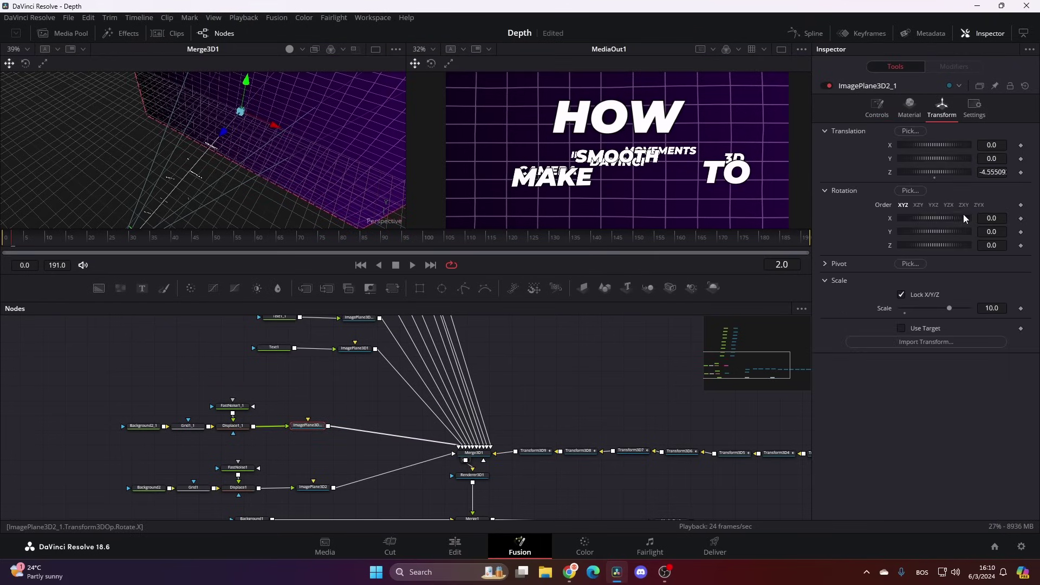
left_click(996, 218)
type("90")
key("Tab")
left_click_drag(282, 142, 206, 178)
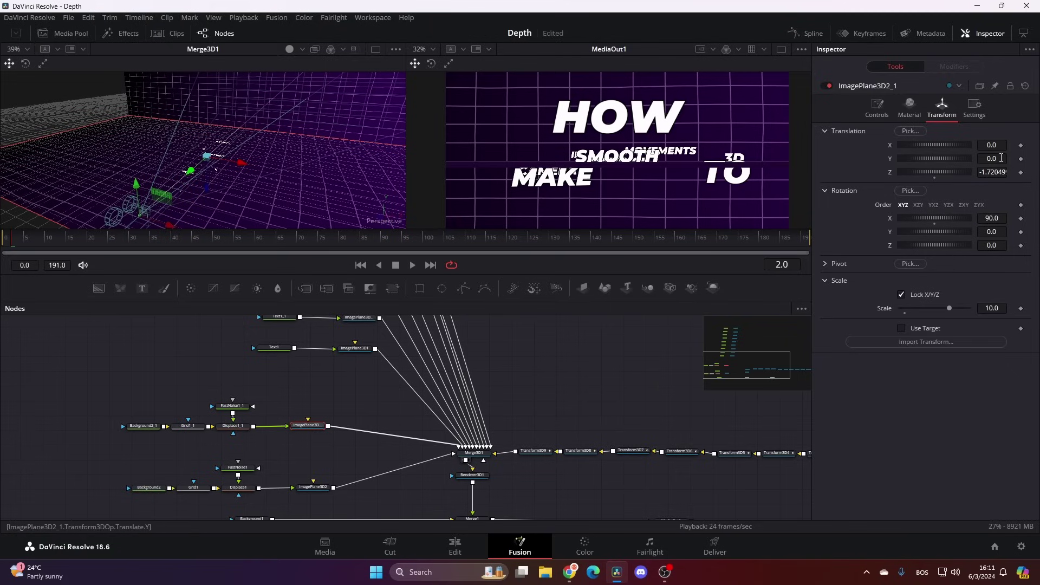
left_click_drag(1000, 156, 979, 168)
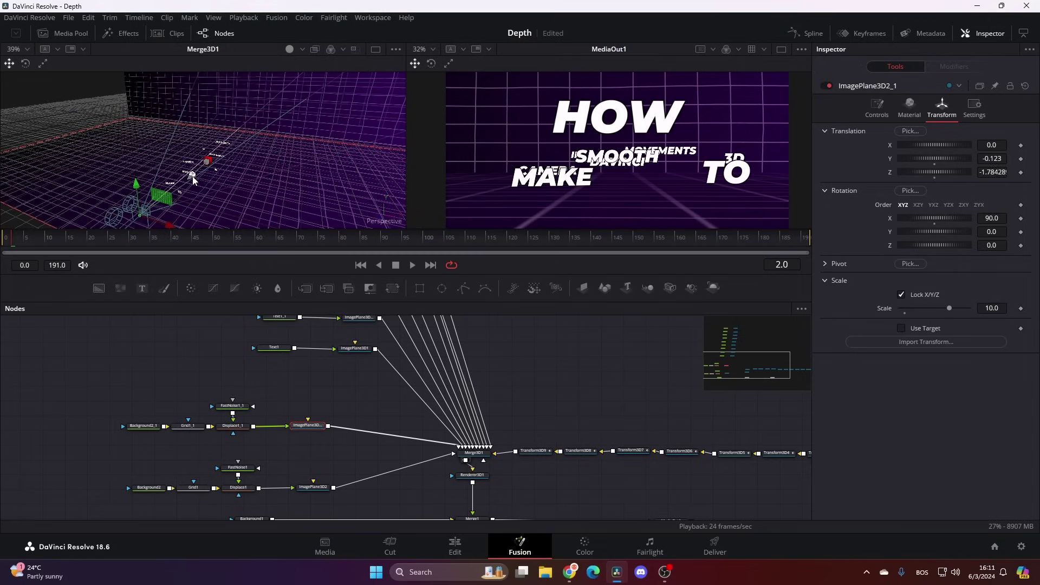
- Set the floor plane's translation to Y -0.204 and Z about -2.247 while checking it along the camera move up to frame 100
left_click(2, 245)
left_click_drag(2, 246, 409, 265)
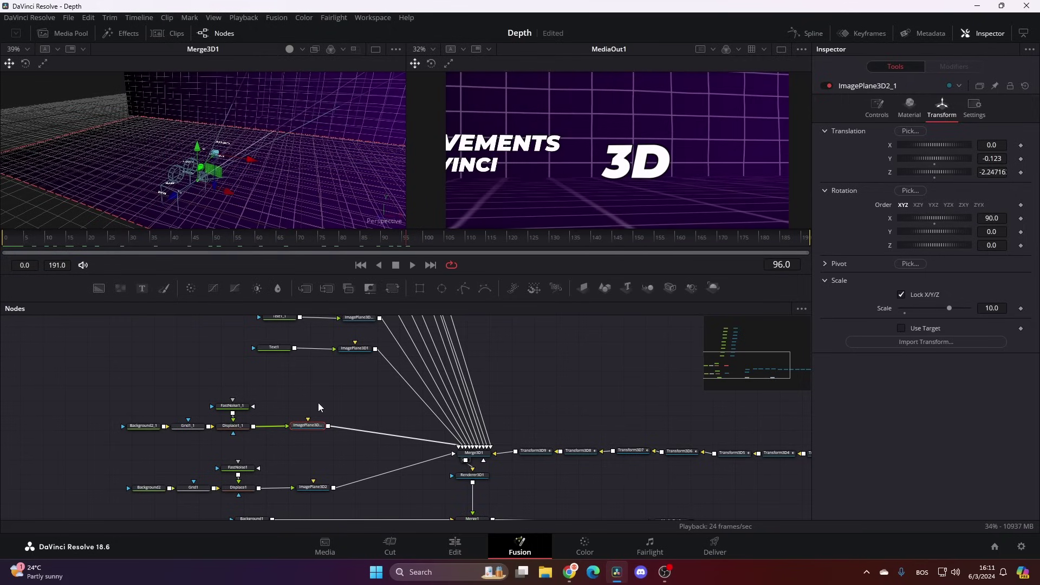
left_click_drag(934, 159, 913, 158)
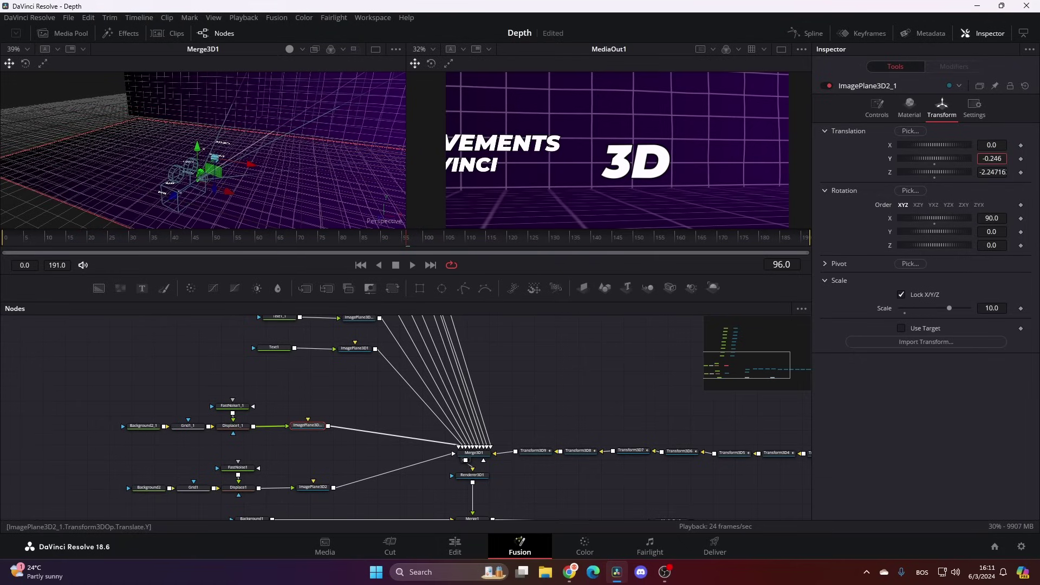
mouse_move(981, 158)
left_mouse_down()
mouse_move(972, 158)
mouse_move(986, 158)
left_mouse_up()
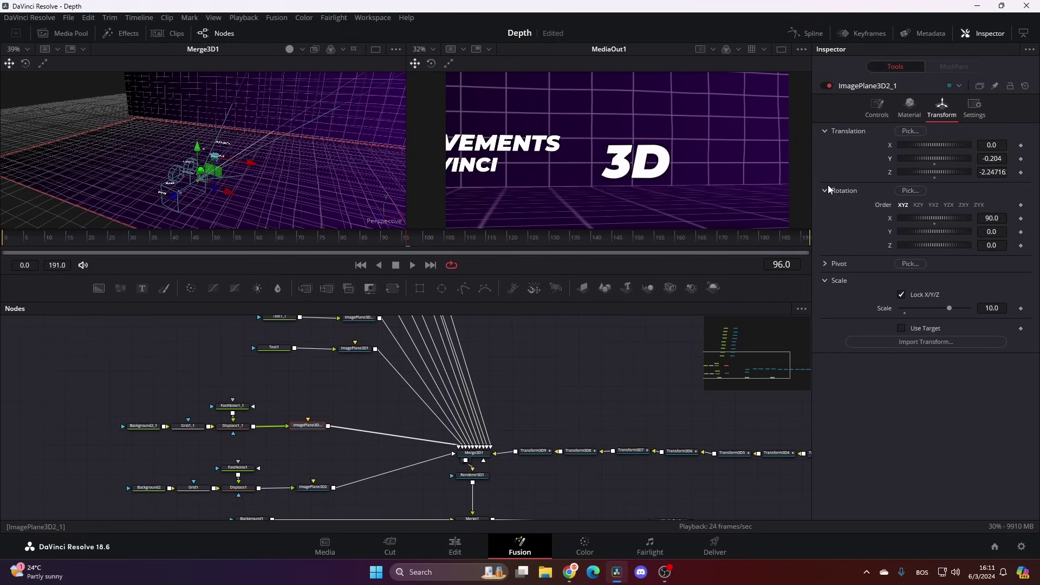
left_click(4, 239)
left_click_drag(2, 245, 424, 255)
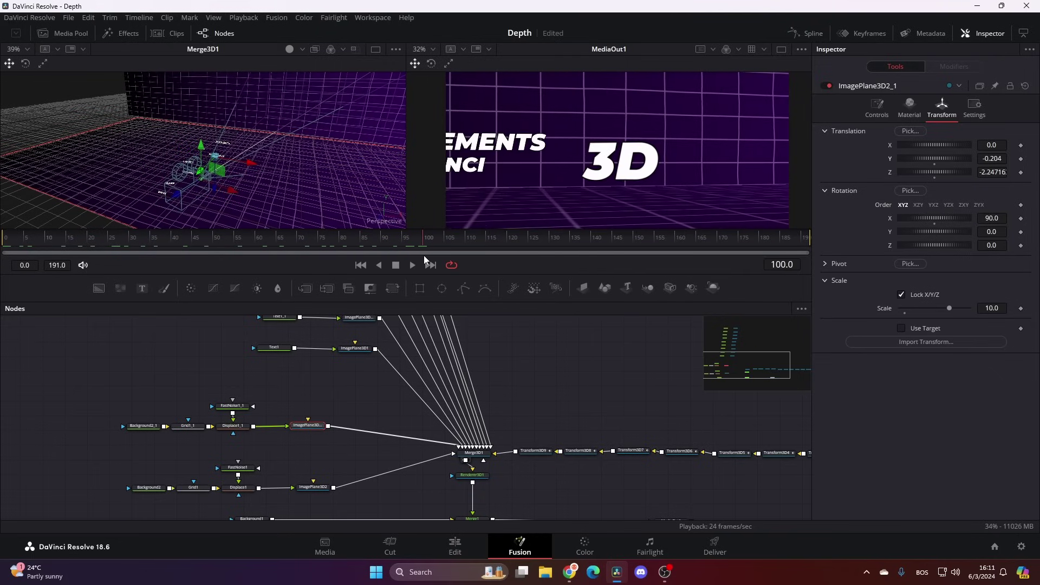
- Insert a Vignette node of size 0.311 after the floor's Displace node and paste a copy after Displace1 in the wall chain
left_click_drag(74, 384, 185, 436)
left_click(187, 433)
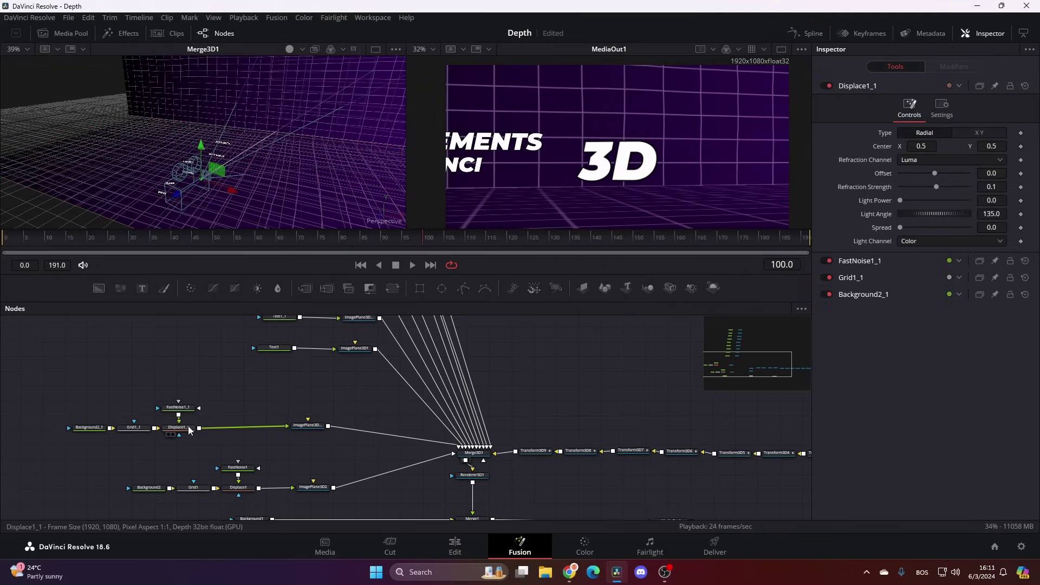
key("shift+space")
type("trans")
type("vig")
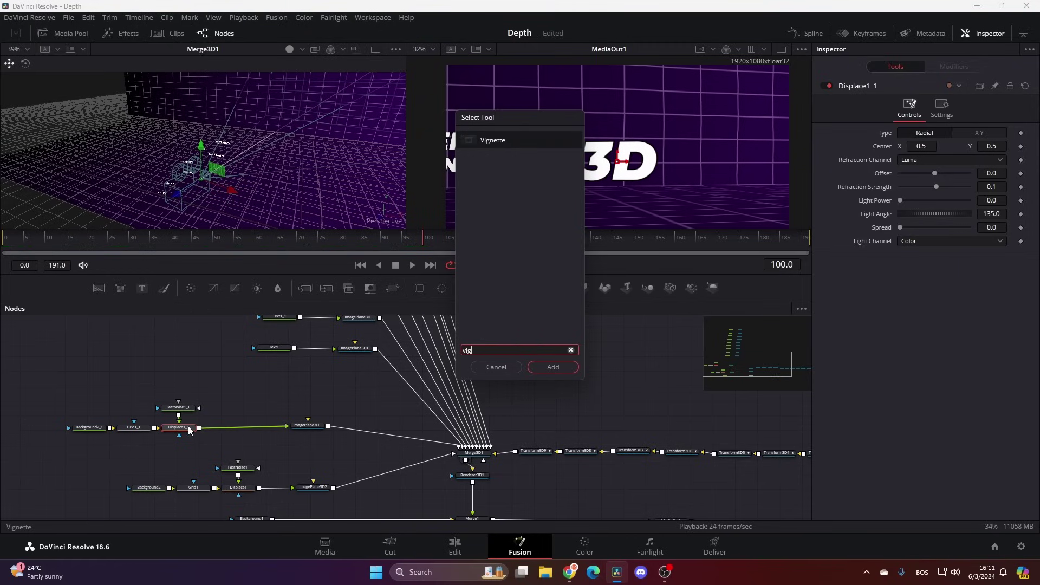
key("Return")
left_click_drag(930, 167, 916, 171)
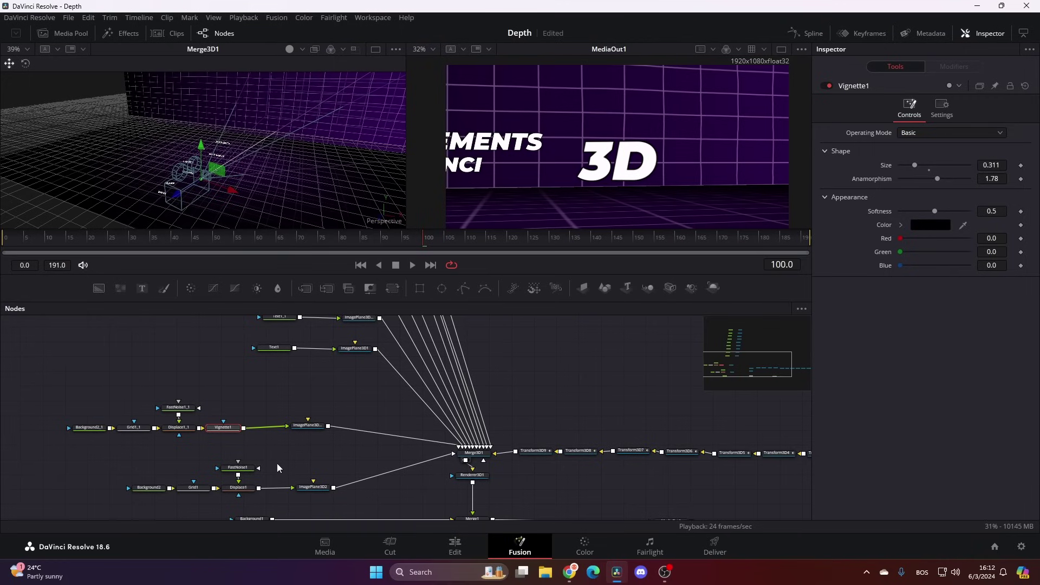
left_click_drag(122, 457, 244, 494)
key("ctrl+v")
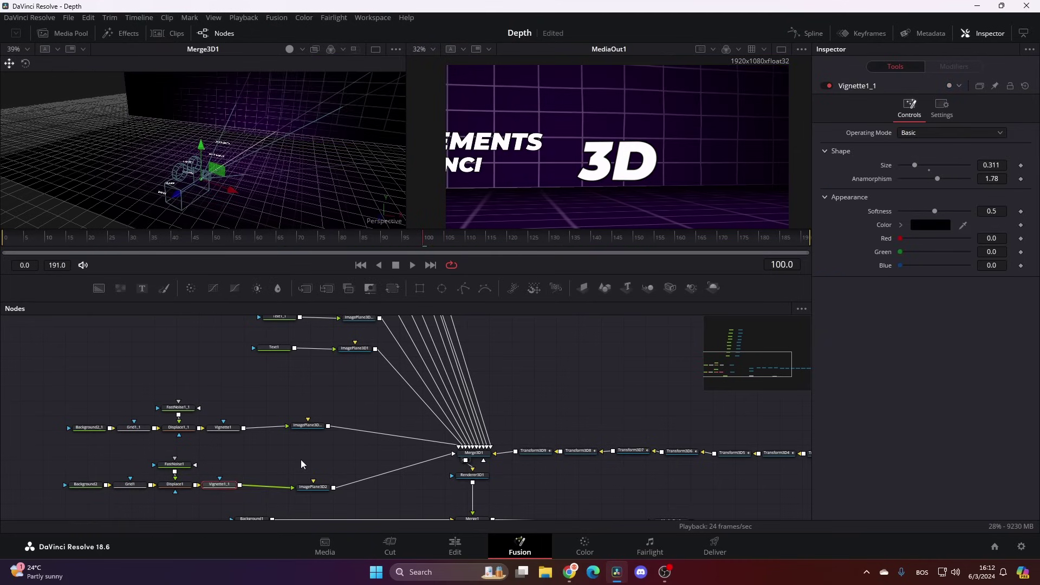
- Return to frame 0 and raise the grid wall's image plane to a Y translation of 1.843
left_click(25, 239)
mouse_move(25, 237)
left_mouse_down()
mouse_move(1, 236)
mouse_move(20, 243)
left_mouse_up()
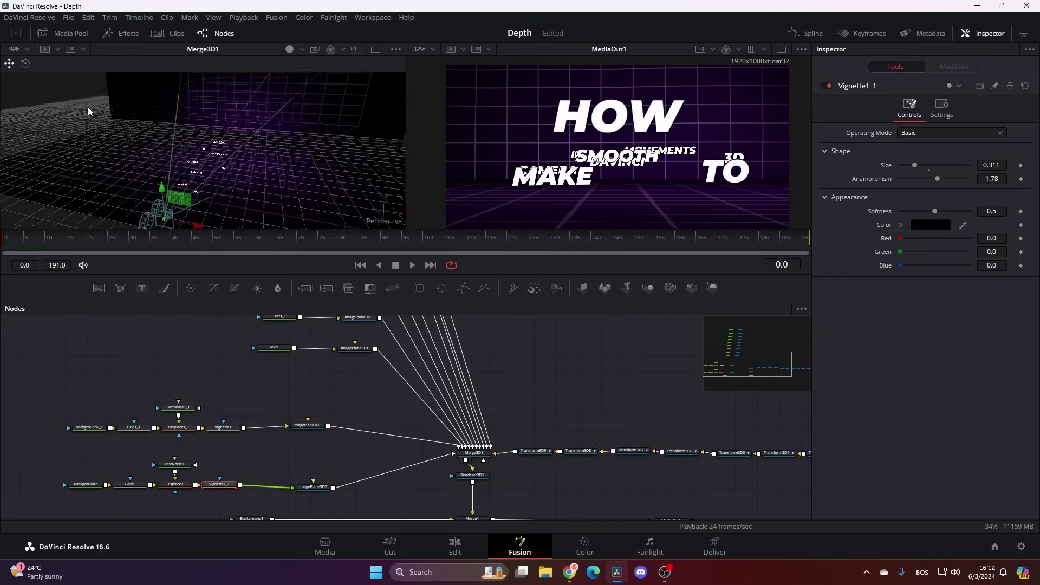
left_click_drag(89, 112, 288, 150)
left_click(313, 487)
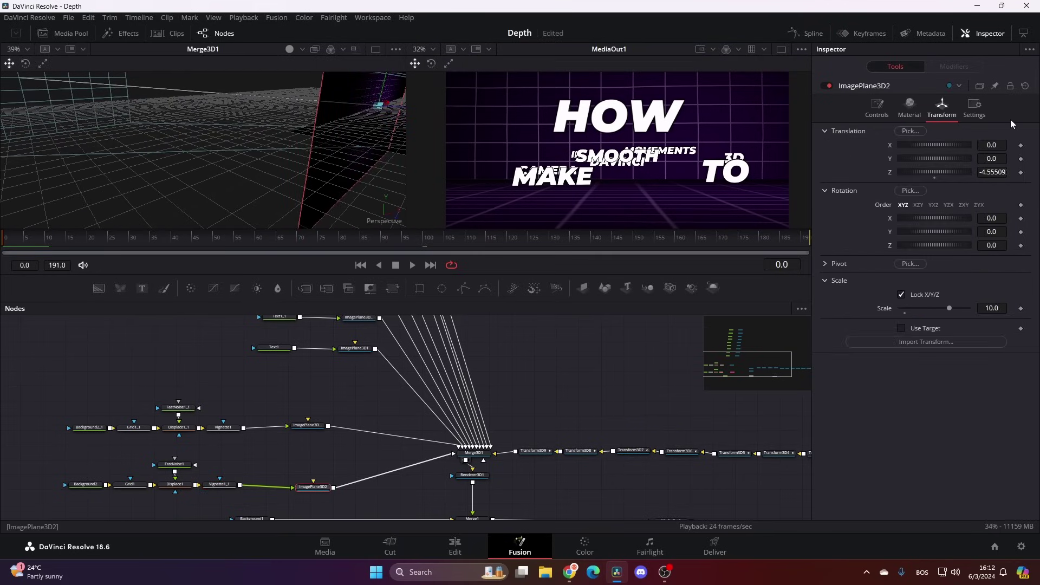
left_click_drag(992, 159, 1025, 159)
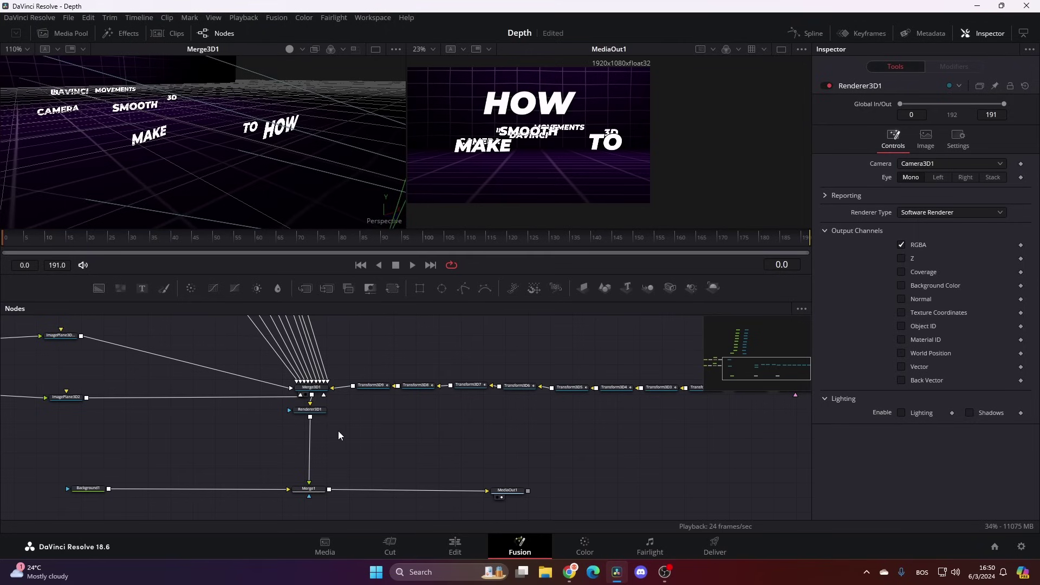
- Switch Renderer3D1 to the Hardware Renderer with accumulation effects and depth of field enabled, quality 50 and DoF blur amount 0.002
left_click(314, 410)
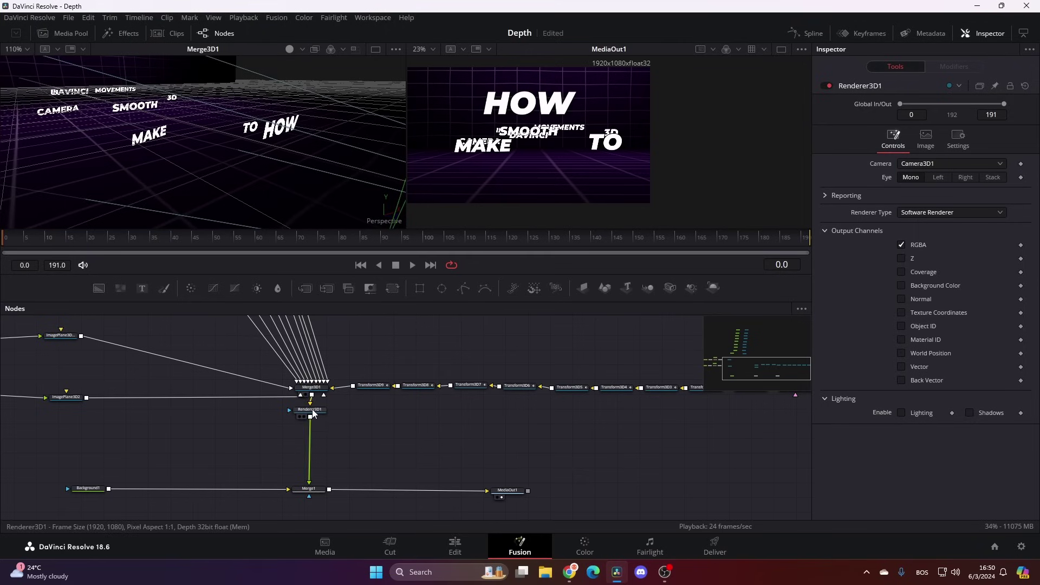
left_click(932, 213)
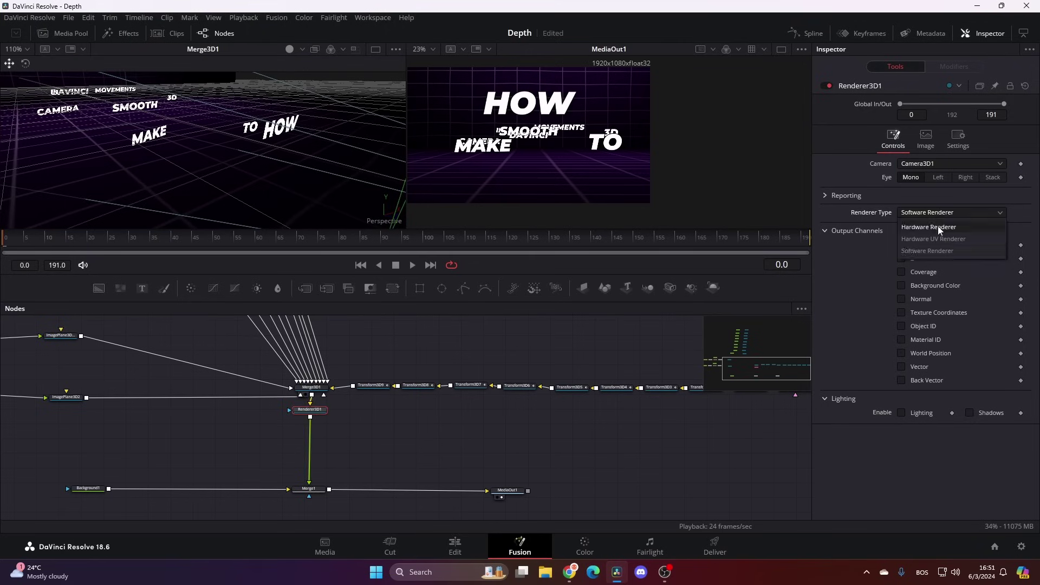
left_click(936, 229)
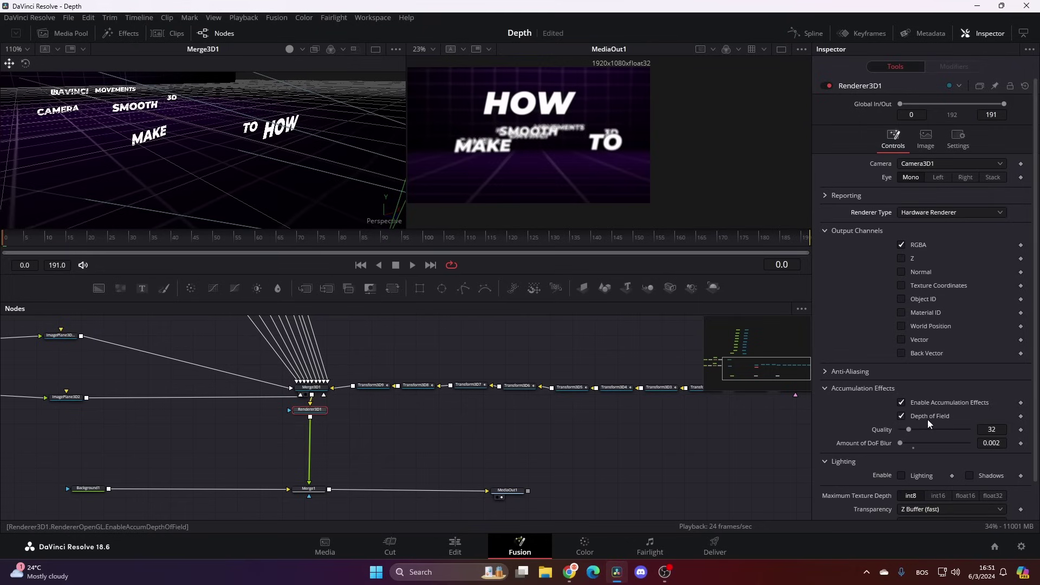
left_click(997, 430)
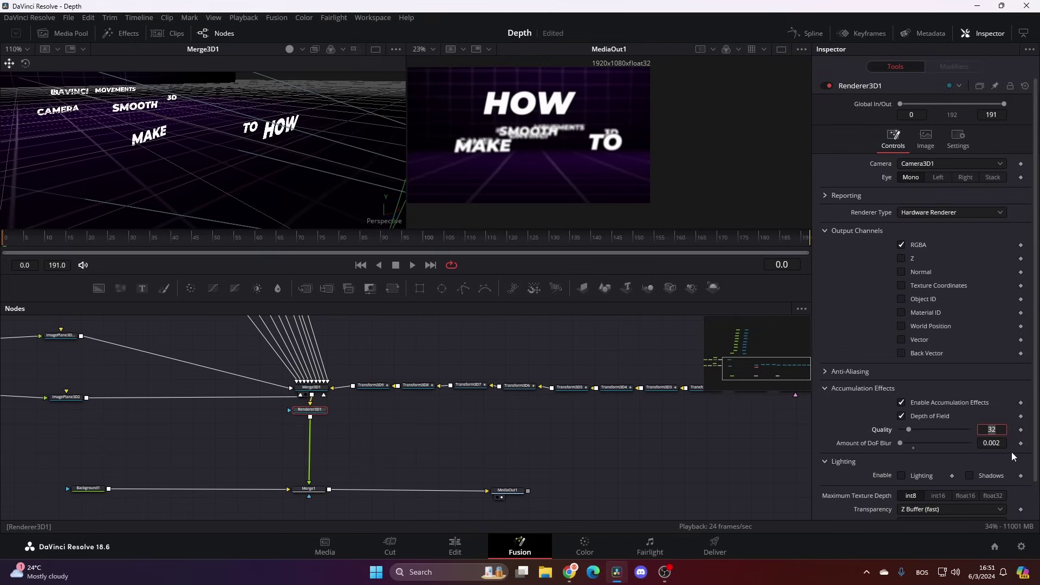
key("Tab")
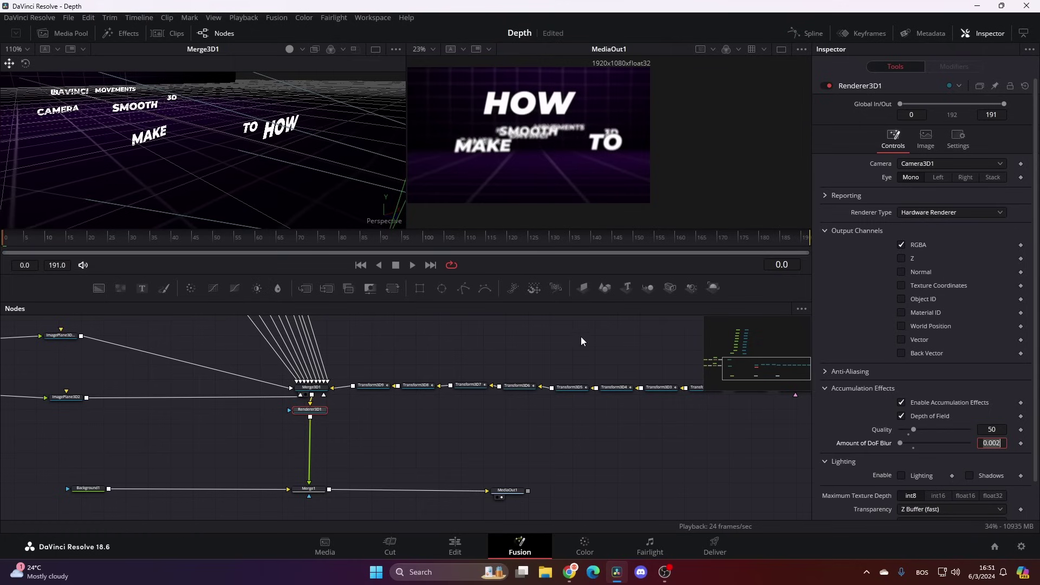
- Adjust Camera3D1's focal plane, trying 0.5 first and settling on 0.4
left_click_drag(589, 336, 481, 352)
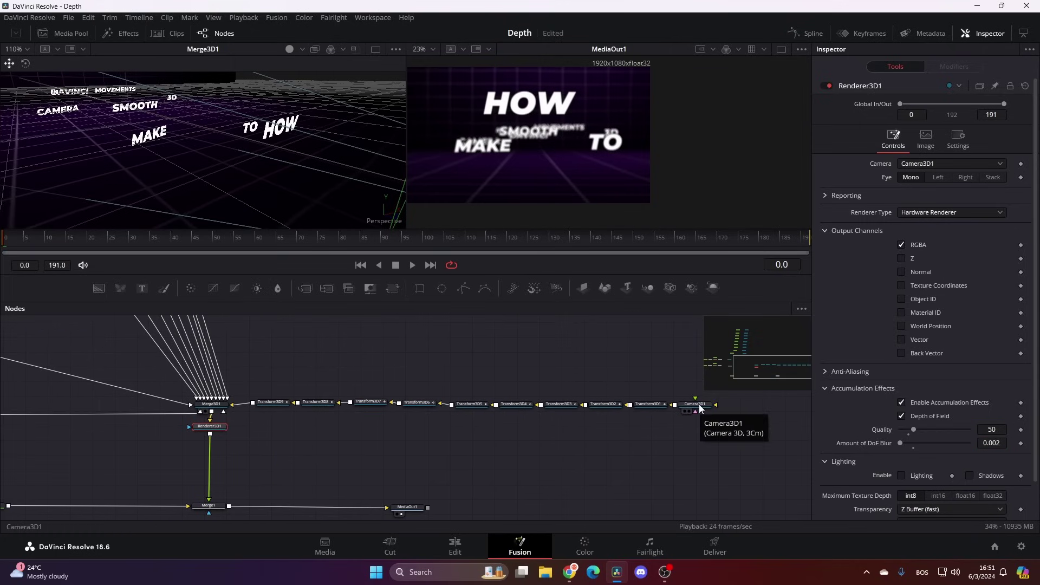
left_click(699, 407)
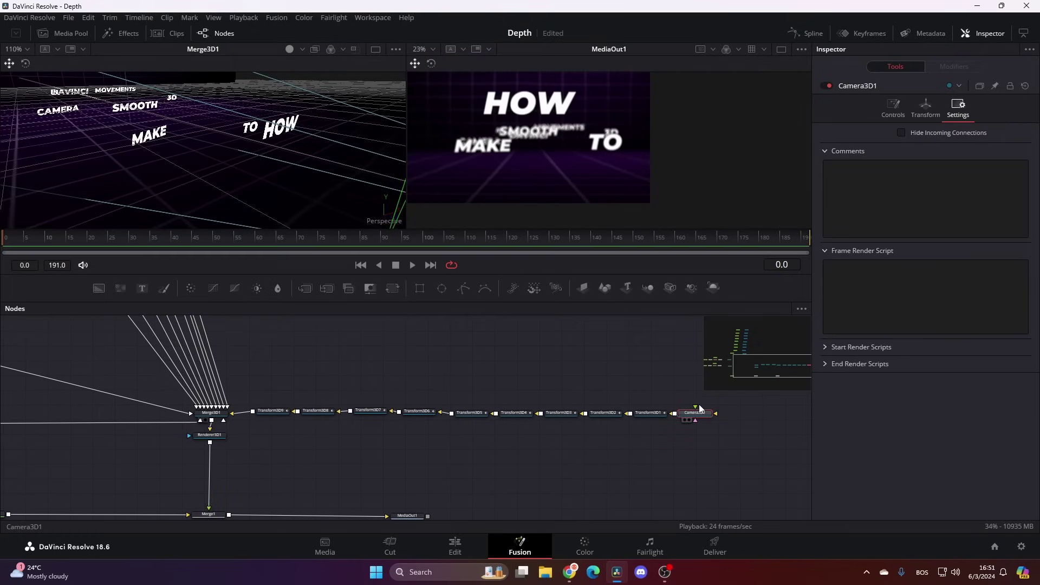
left_click(900, 100)
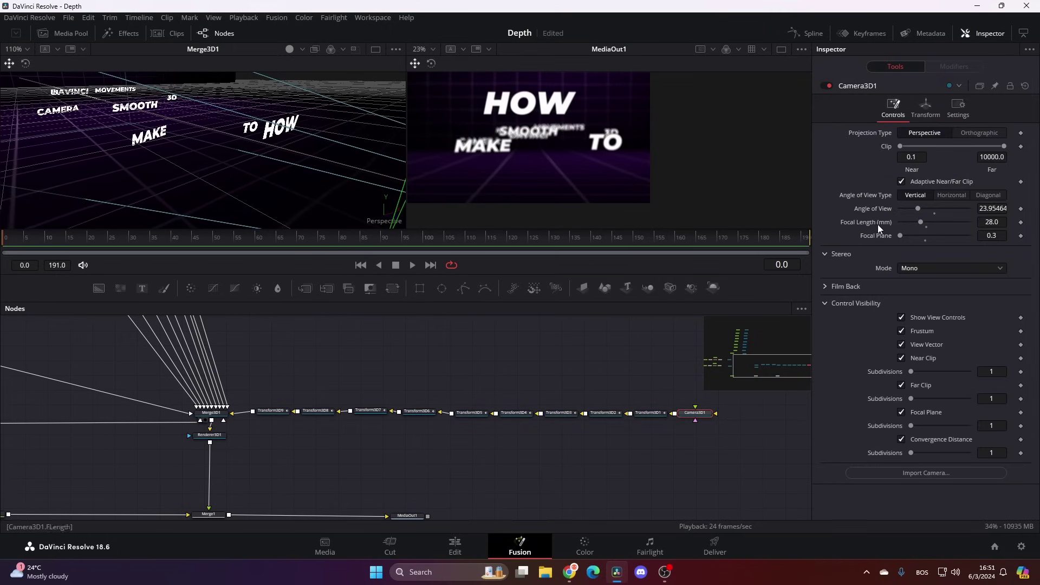
double_click(989, 236)
type("0.5")
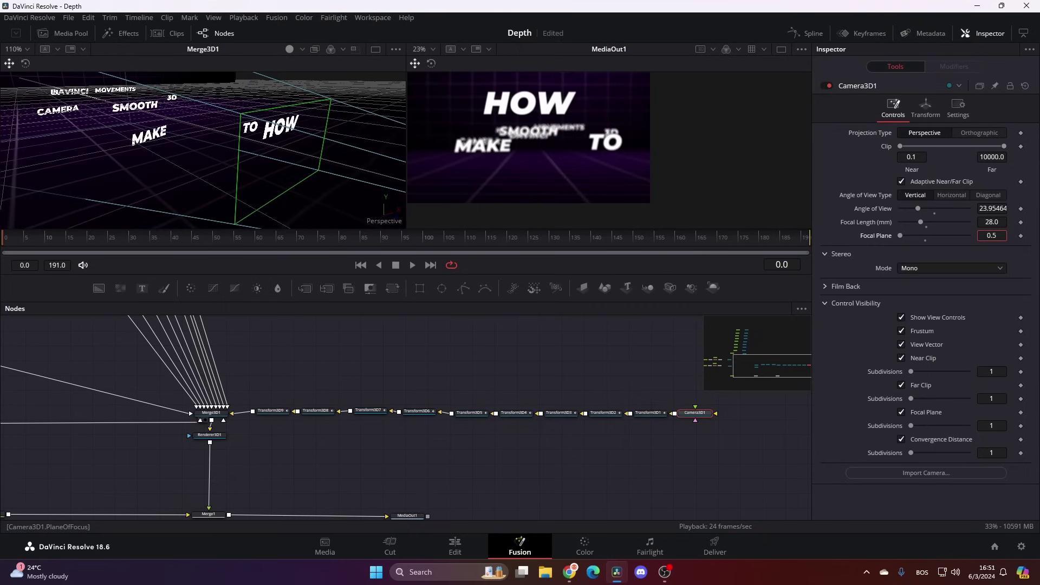
left_click_drag(992, 235, 994, 235)
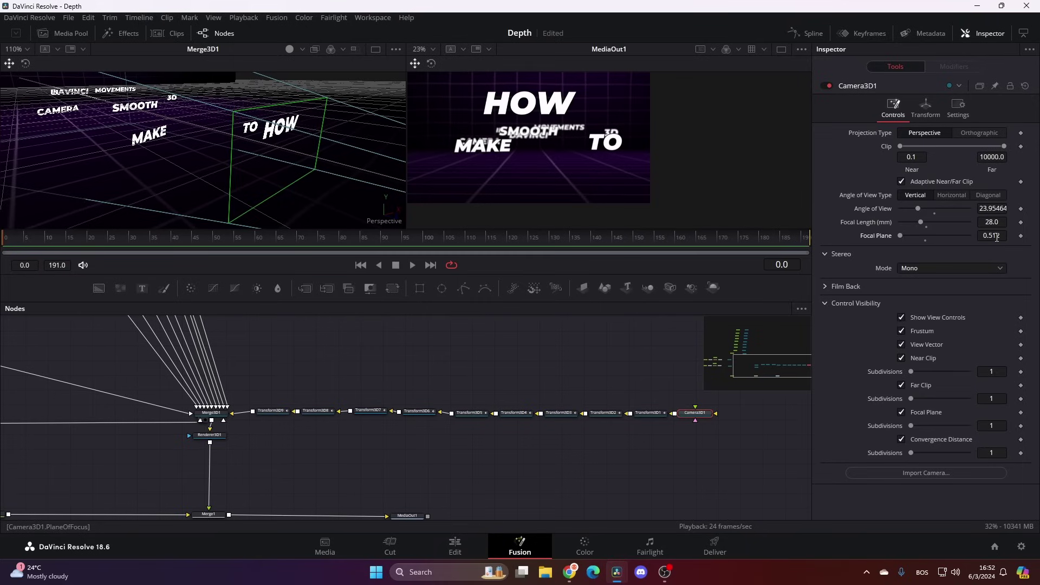
- Insert a Grain node between Merge1 and MediaOut1
left_click(227, 485)
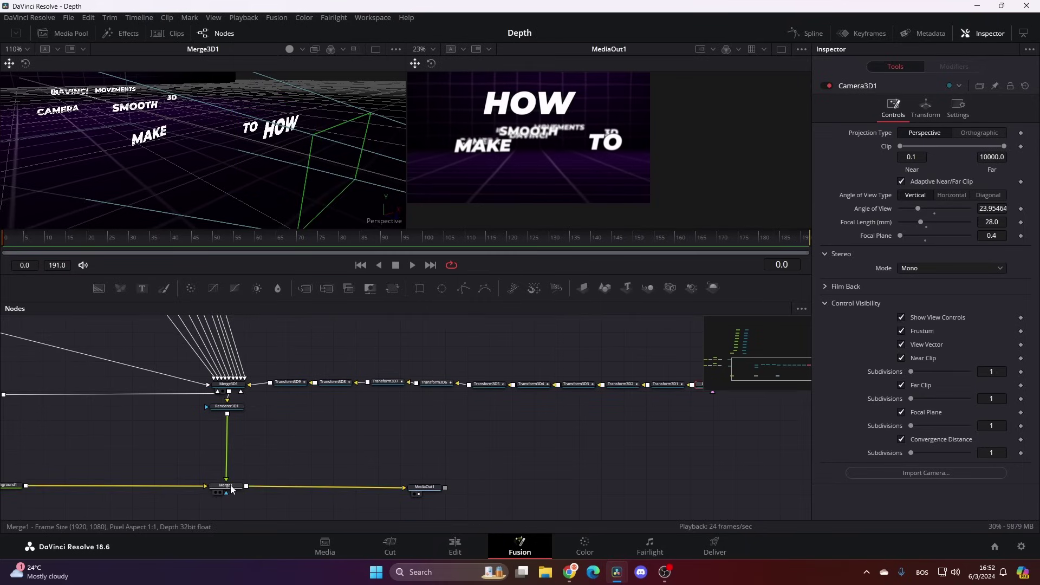
key("shift+space")
type("dep")
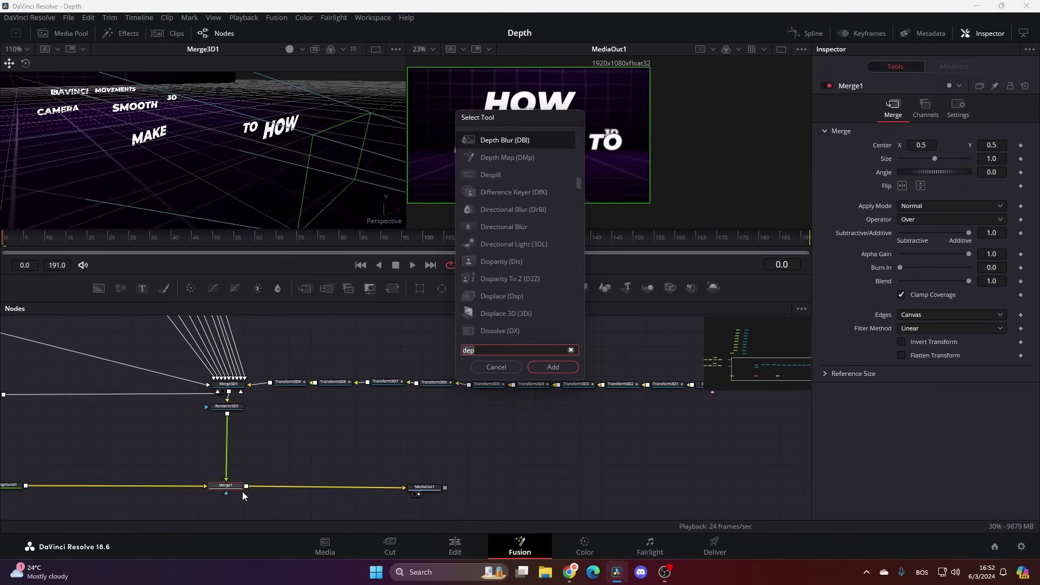
key("BackSpace")
key("BackSpace")
key("BackSpace")
type("grai")
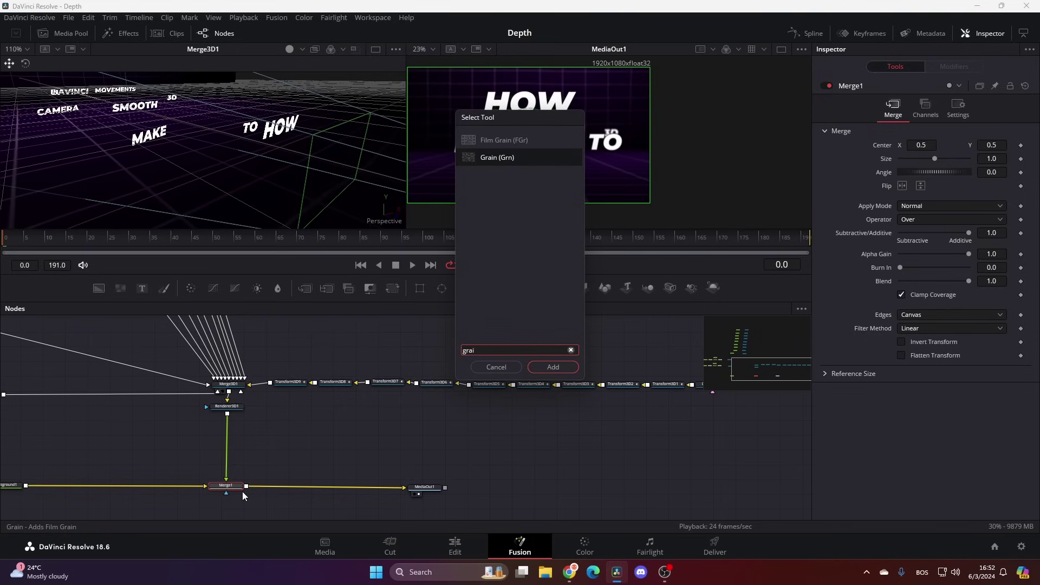
key("Return")
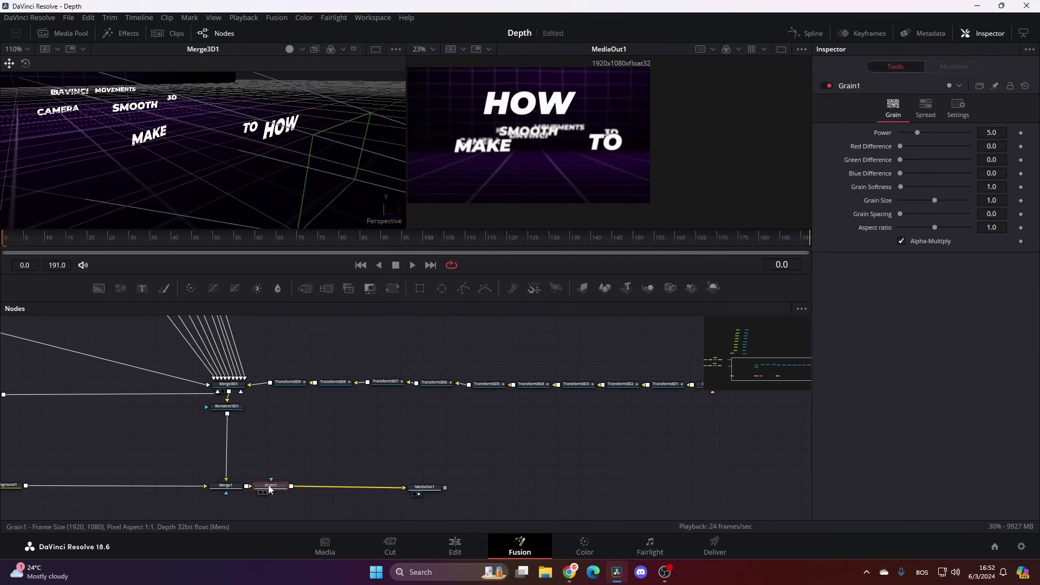
- Insert a Vignette node after the Grain node and set its size to about 0.752
key("shift+space")
type("vig")
key("Return")
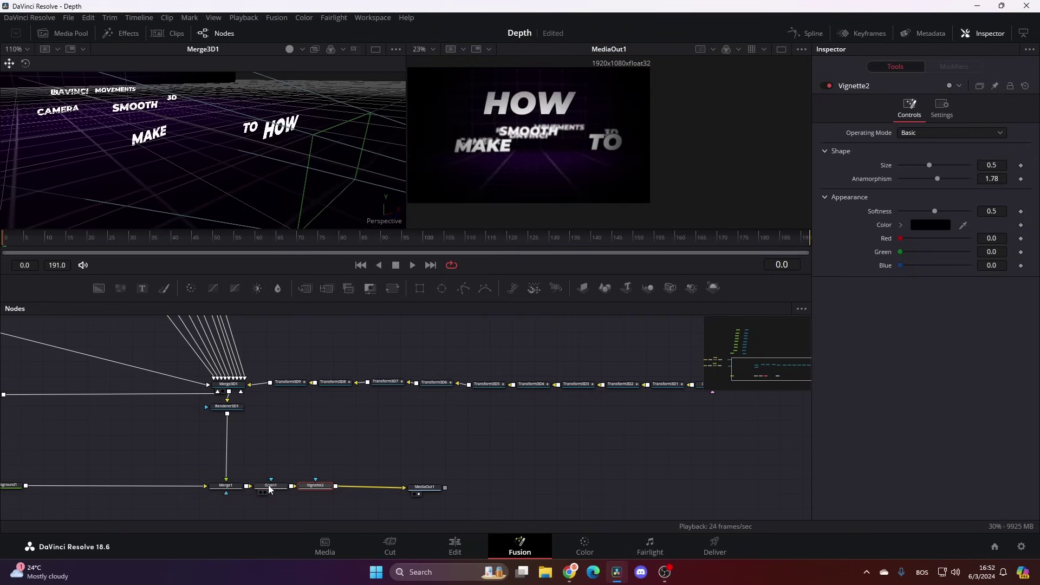
left_click_drag(928, 163, 948, 178)
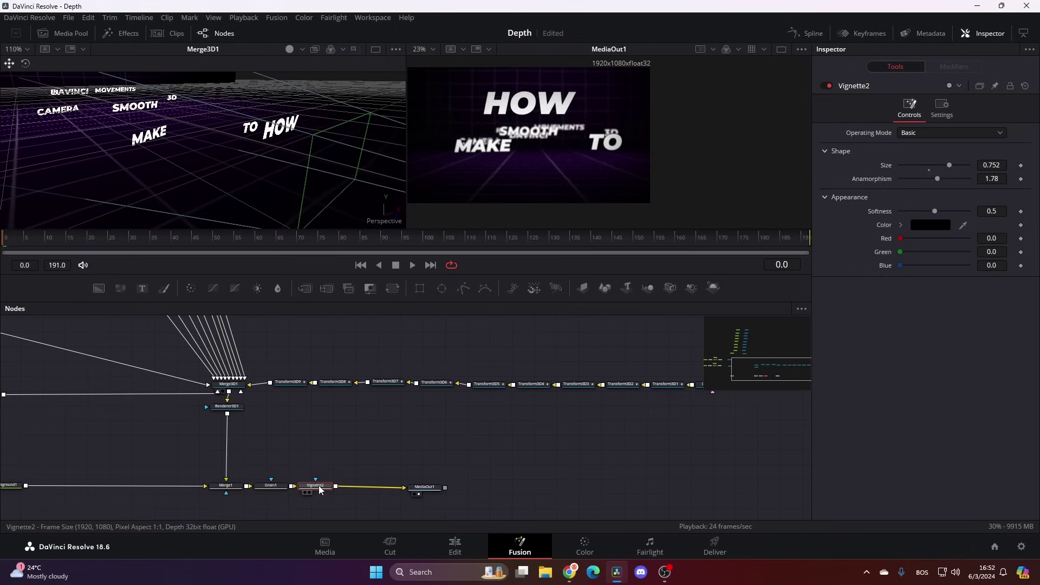
- Insert a Glow node between the final Vignette node and MediaOut1
key("shift+space")
type("g")
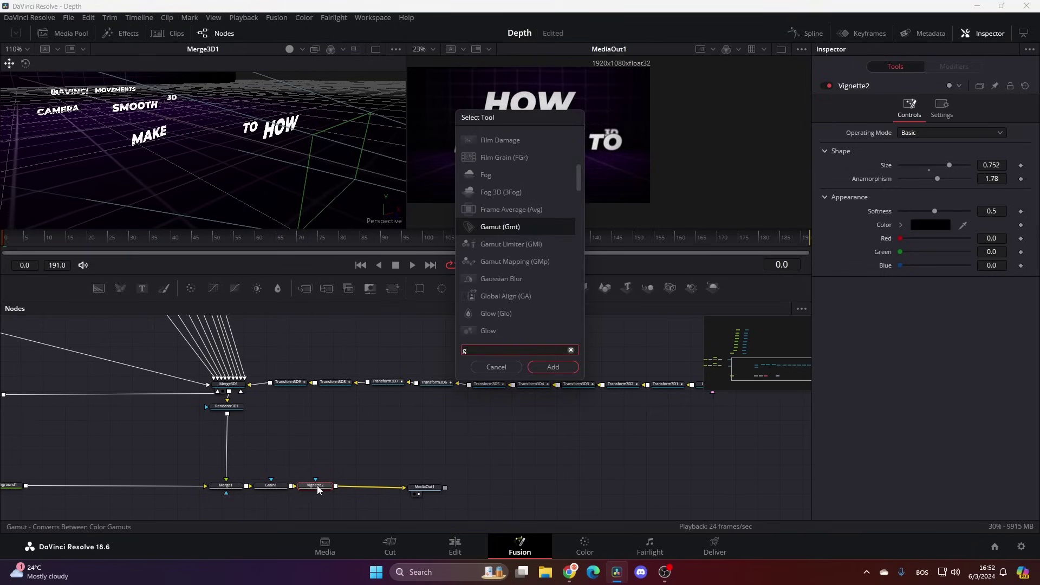
type("low")
key("Return")
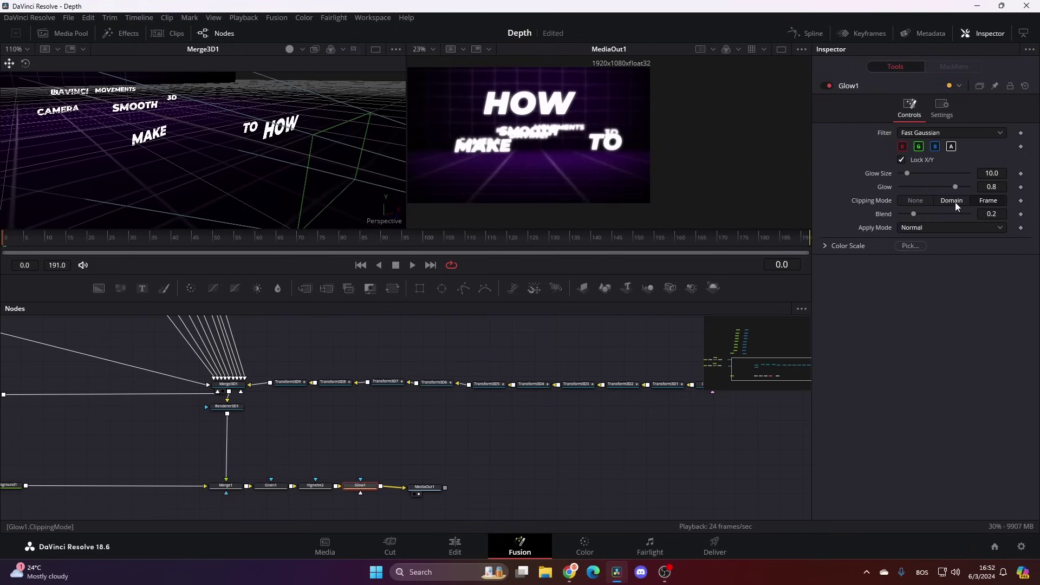
- Set the Glow node's glow to about 0.504 and its blend to about 0.252, and switch to the Edit page
left_click(941, 228)
left_click(907, 226)
left_click_drag(908, 173, 900, 174)
mouse_move(955, 187)
left_mouse_down()
mouse_move(931, 193)
mouse_move(941, 193)
left_mouse_up()
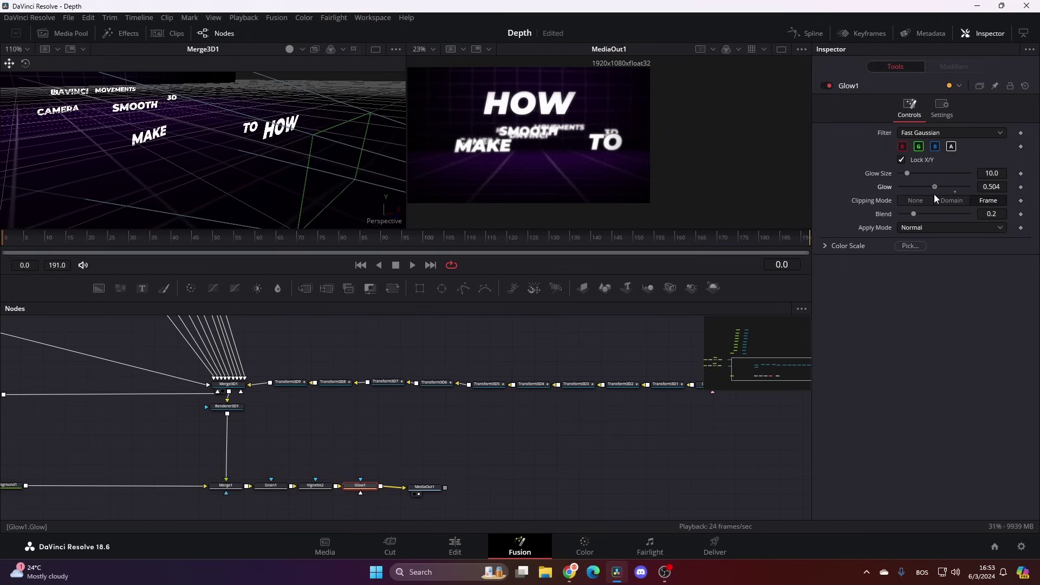
left_click(941, 107)
left_click_drag(915, 143, 918, 143)
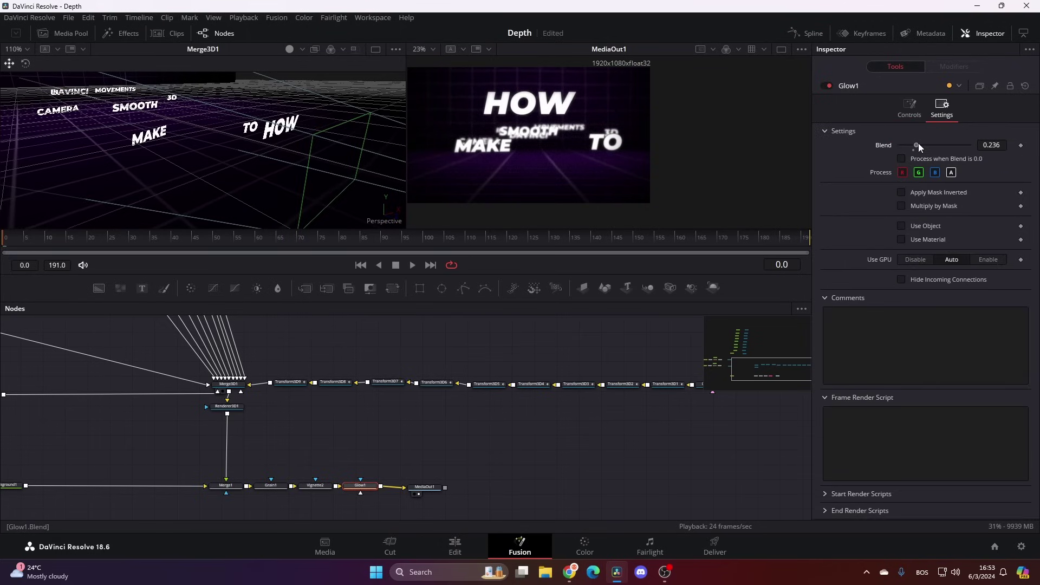
left_click(910, 108)
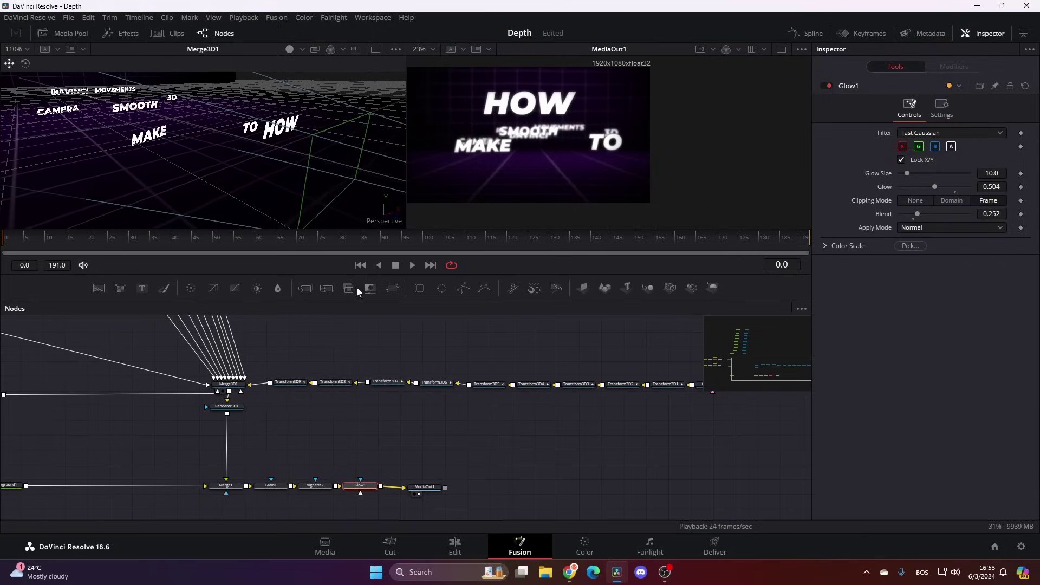
left_click(457, 546)
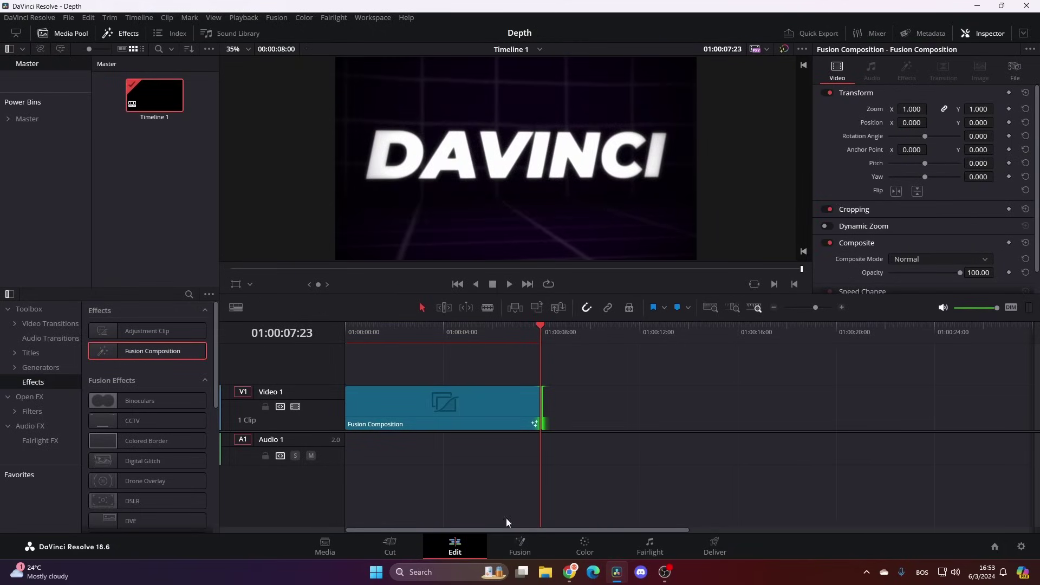